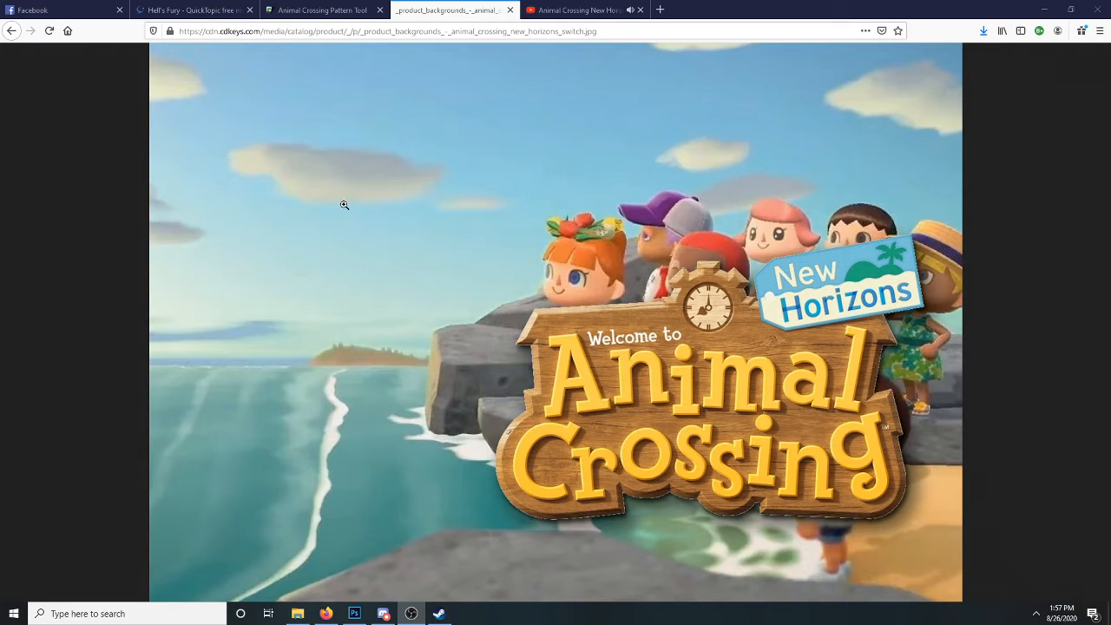
- Sketch a freehand trial shape in dark gray on the Animal Crossing pattern editor's grid and reload the page to clear it
left_click(315, 10)
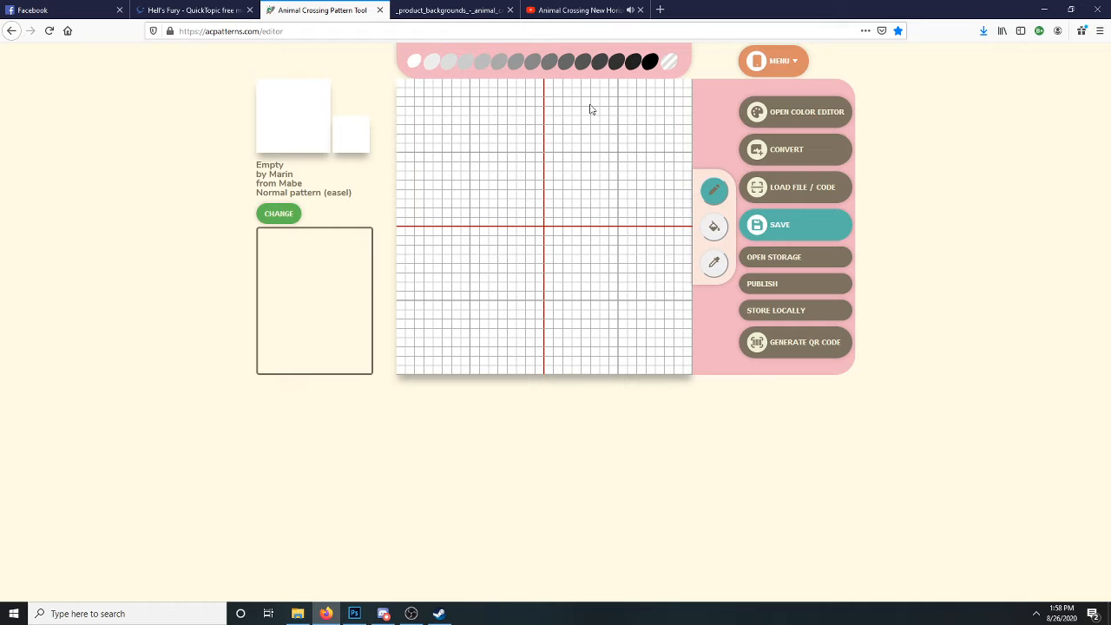
left_click(599, 61)
mouse_move(522, 156)
left_mouse_down()
mouse_move(488, 181)
mouse_move(498, 217)
mouse_move(663, 168)
mouse_move(508, 120)
mouse_move(585, 274)
mouse_move(520, 304)
mouse_move(465, 305)
mouse_move(473, 268)
mouse_move(501, 297)
left_mouse_up()
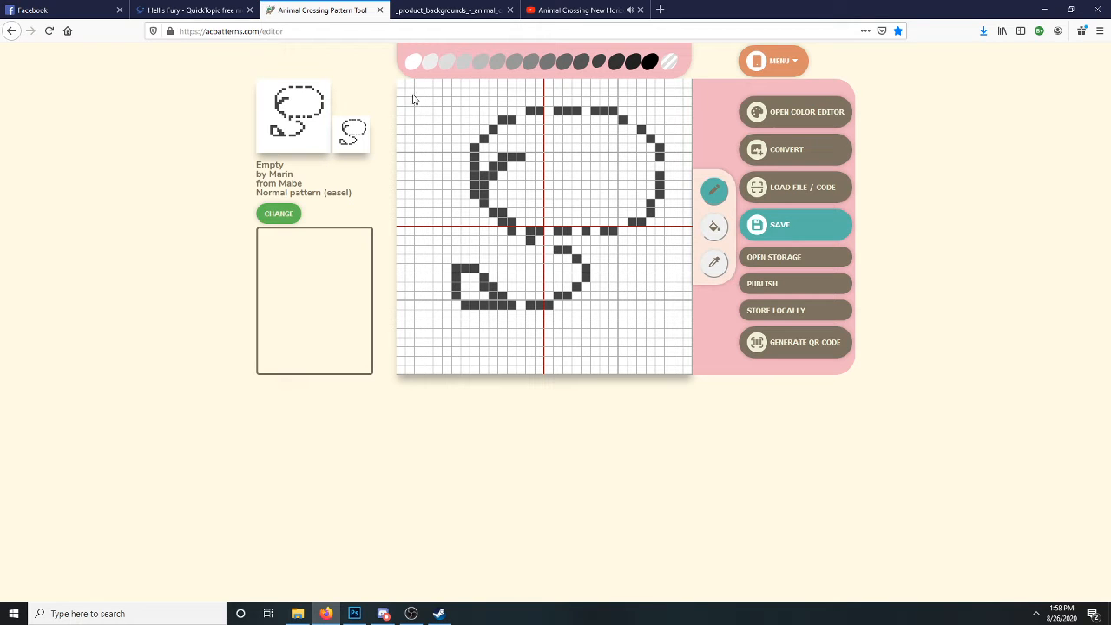
left_click_drag(414, 99, 476, 119)
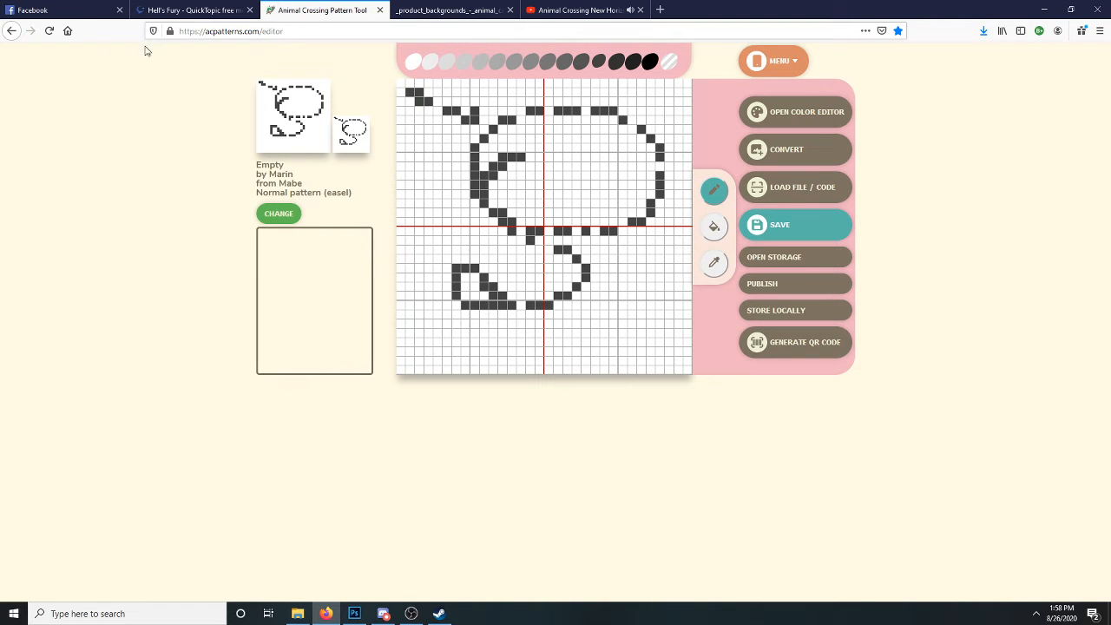
left_click(49, 30)
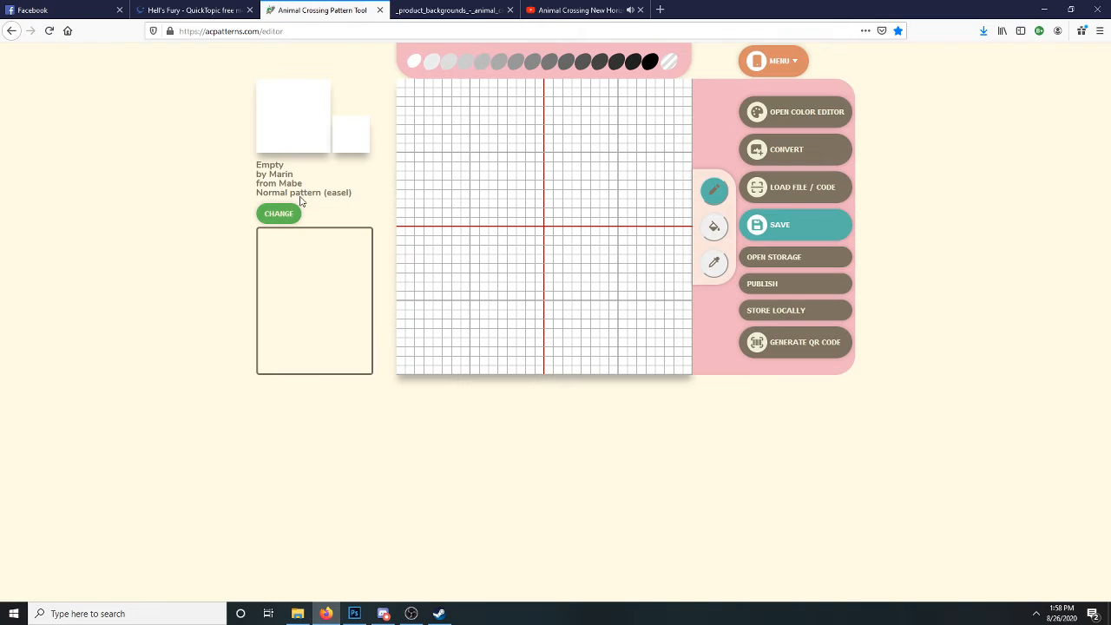
- Switch to Photoshop and close the Untitled-2 document without saving its changes
left_click(359, 618)
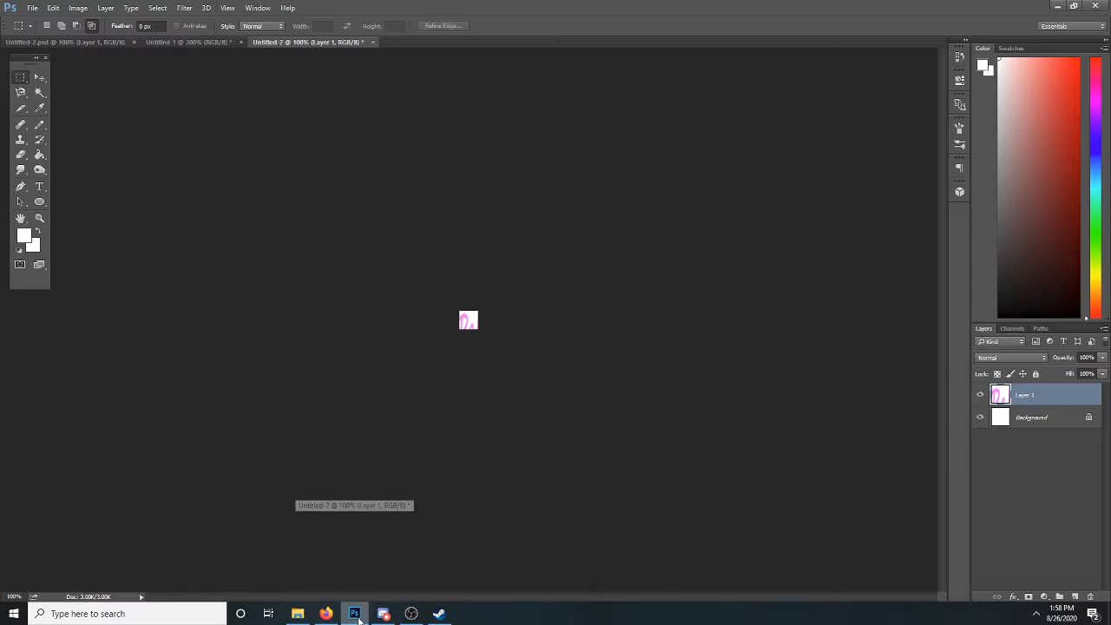
left_click(373, 42)
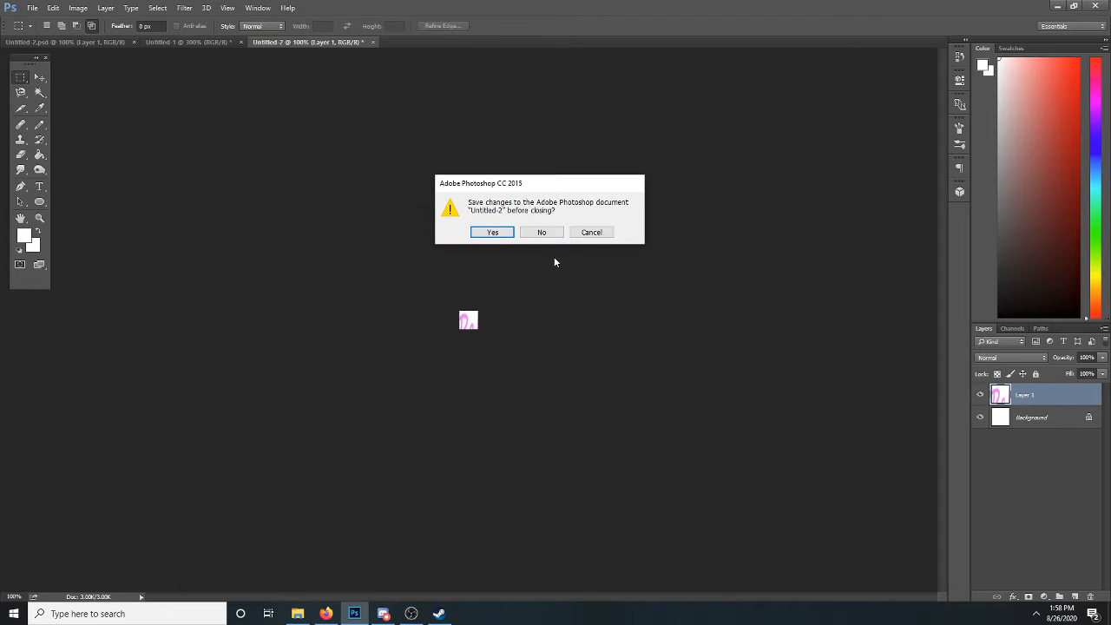
left_click(540, 232)
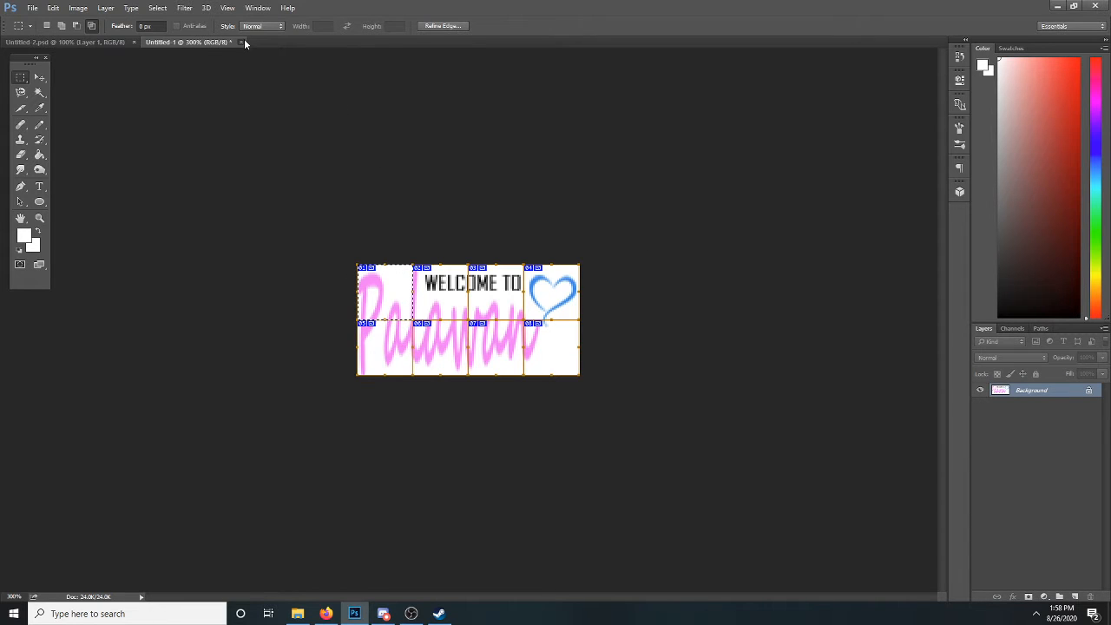
- Compare the original Welcome to Palawan banner in Untitled-2.psd with its sliced version in Untitled-1
left_click(107, 44)
left_click(179, 42)
left_click(88, 42)
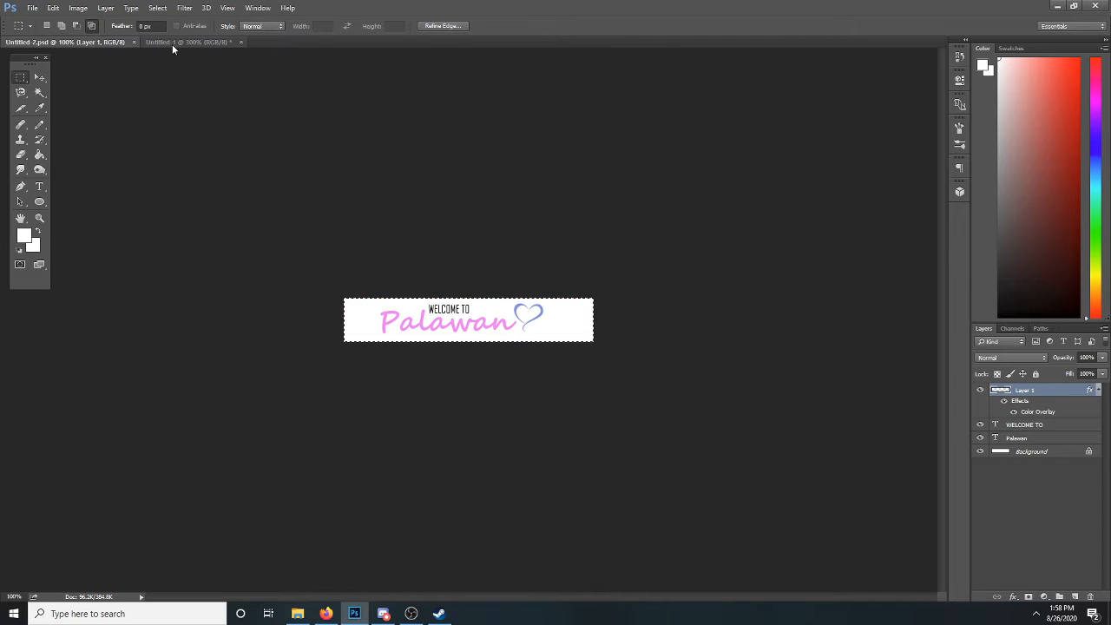
- Create a blank 32 × 32 pixel document with a white background and close it again
left_click(30, 8)
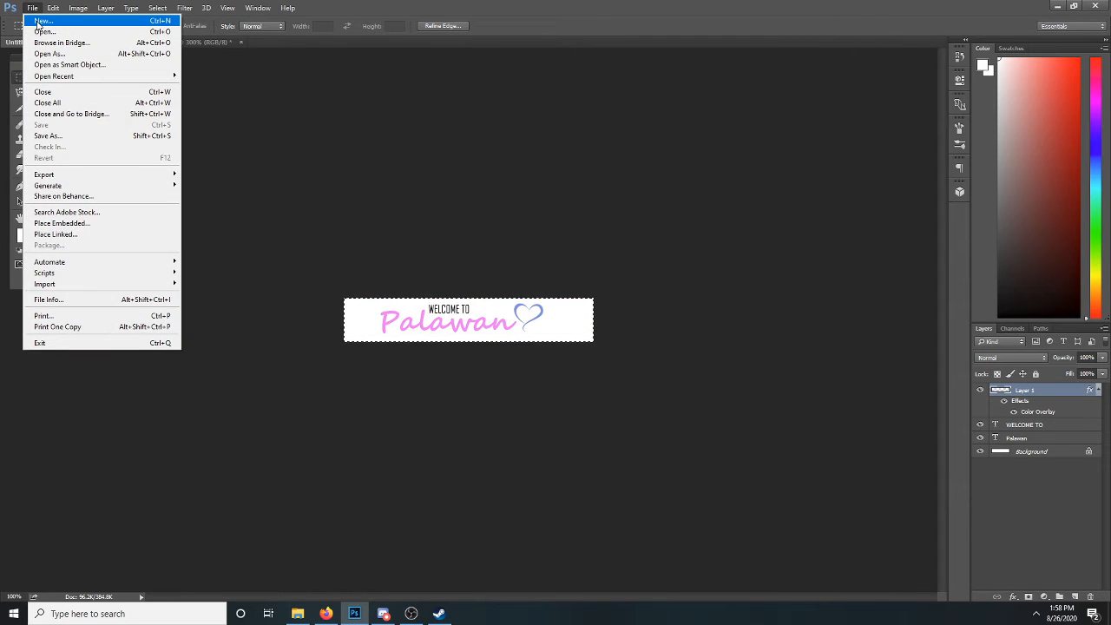
left_click(39, 20)
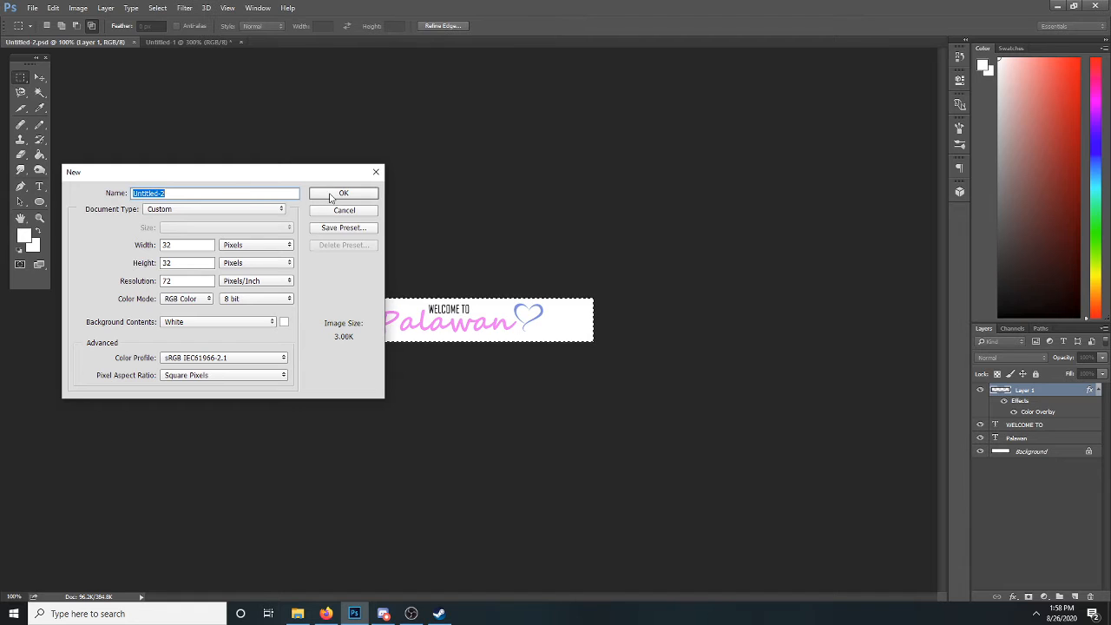
left_click(330, 195)
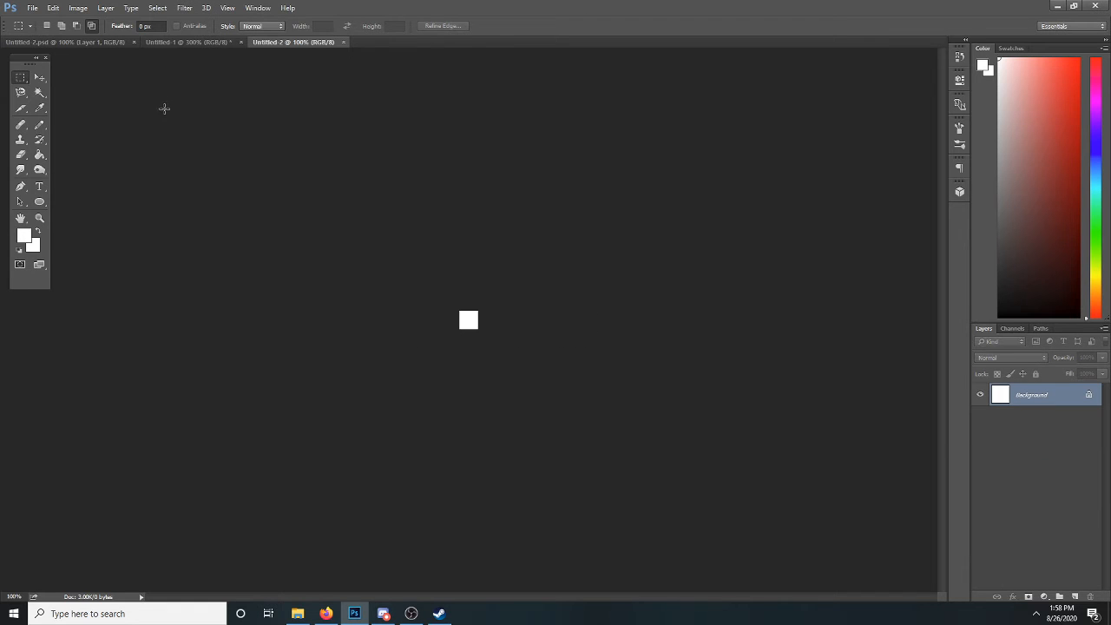
left_click(344, 42)
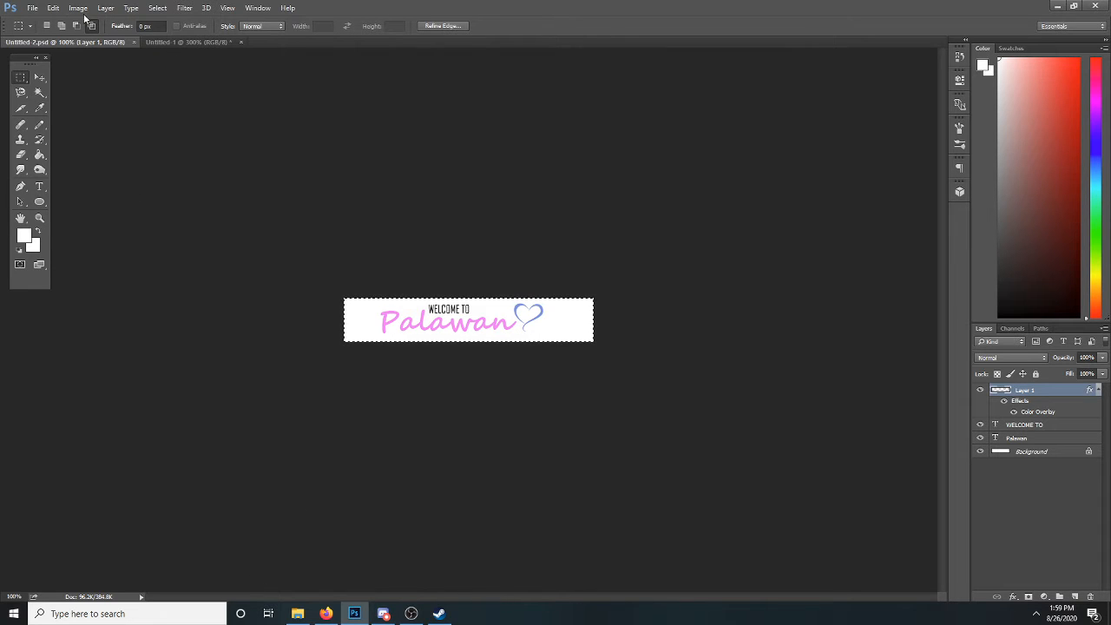
left_click(32, 8)
left_click(39, 22)
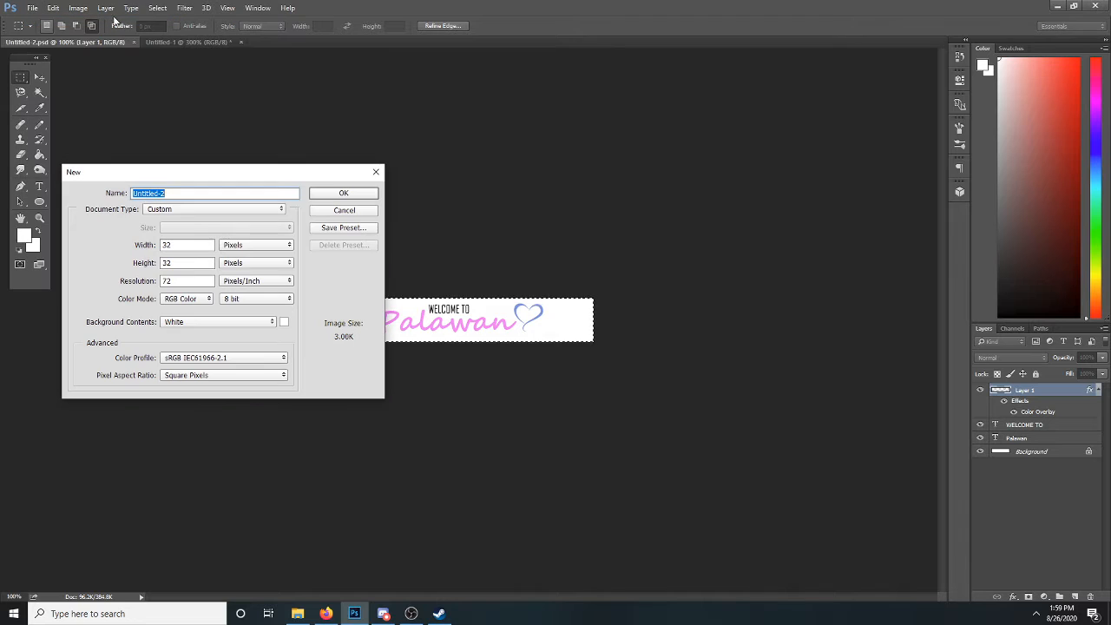
left_click(251, 245)
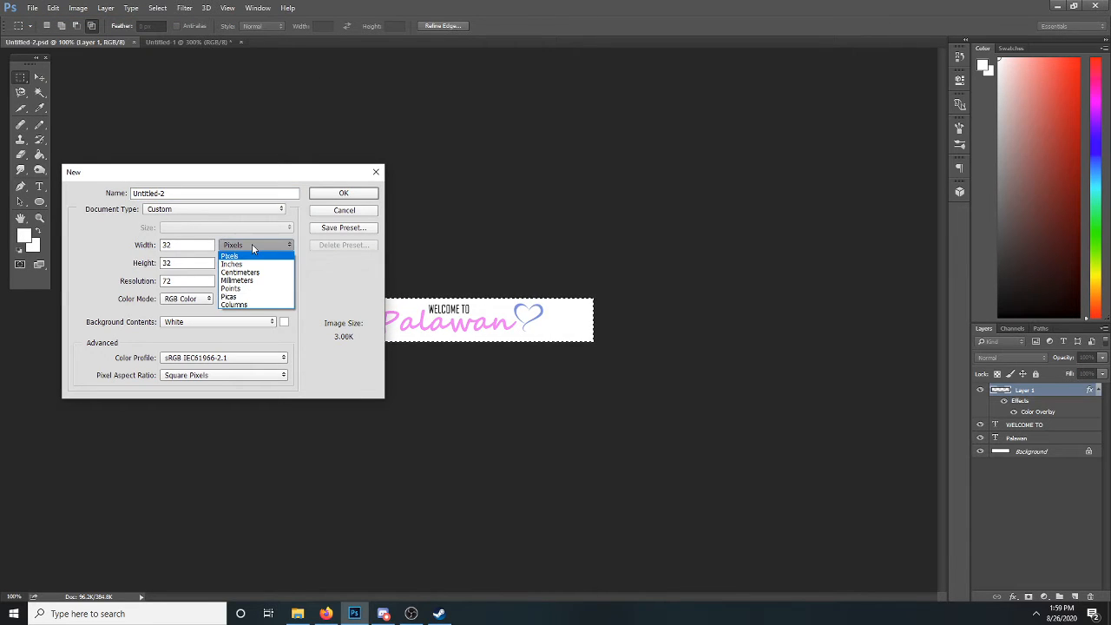
left_click(252, 246)
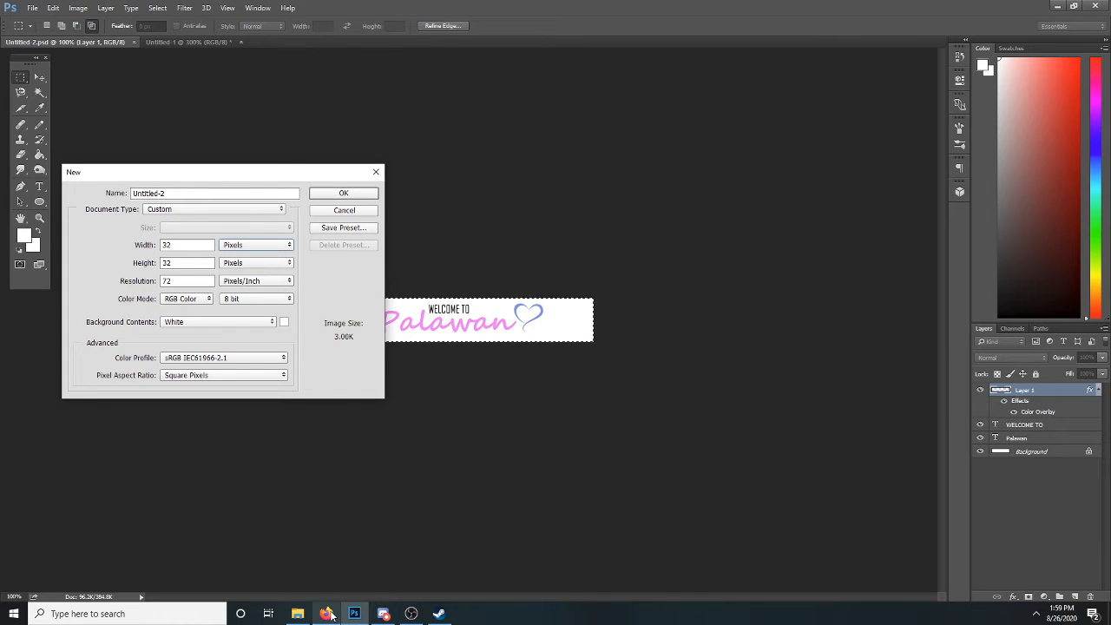
mouse_move(328, 615)
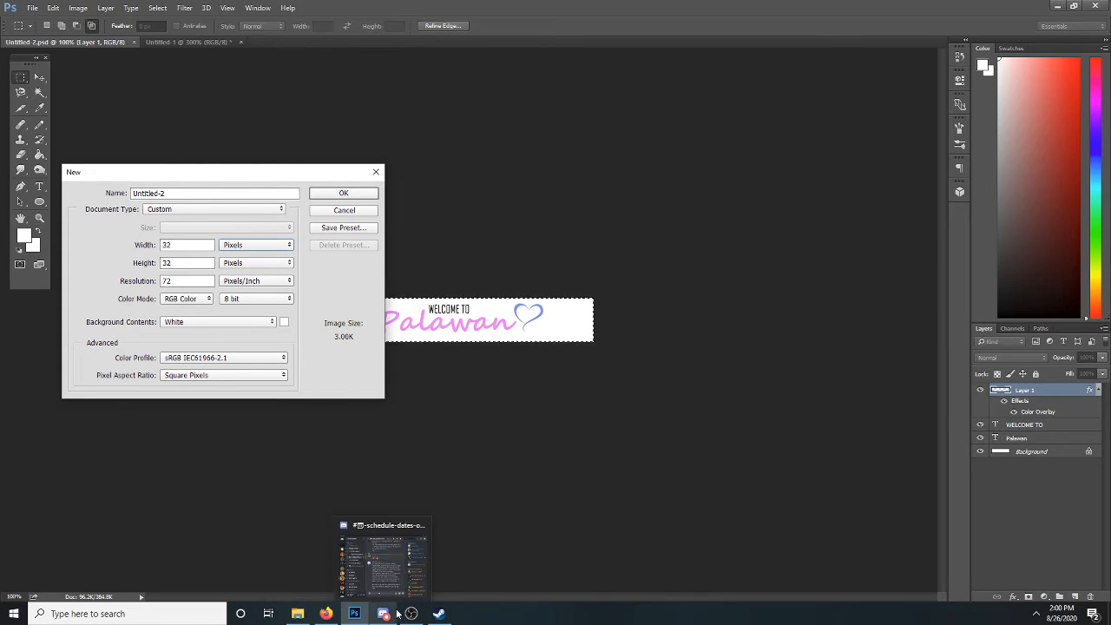
- Open the Windows Calculator and enter 6 as the first factor of the width calculation
left_click(201, 614)
type("cal")
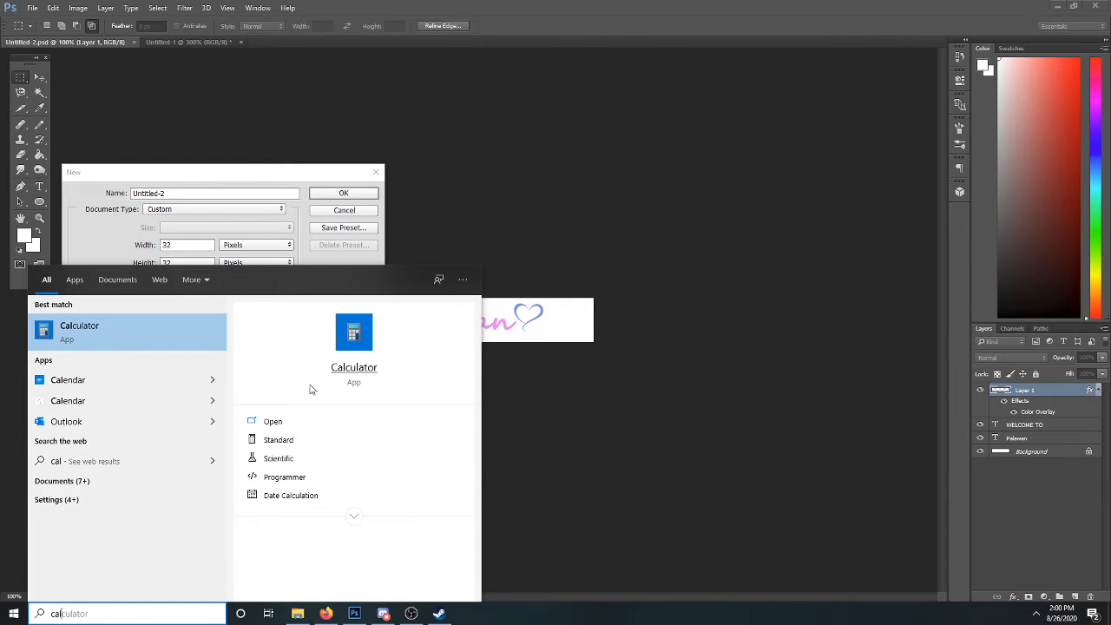
left_click(185, 339)
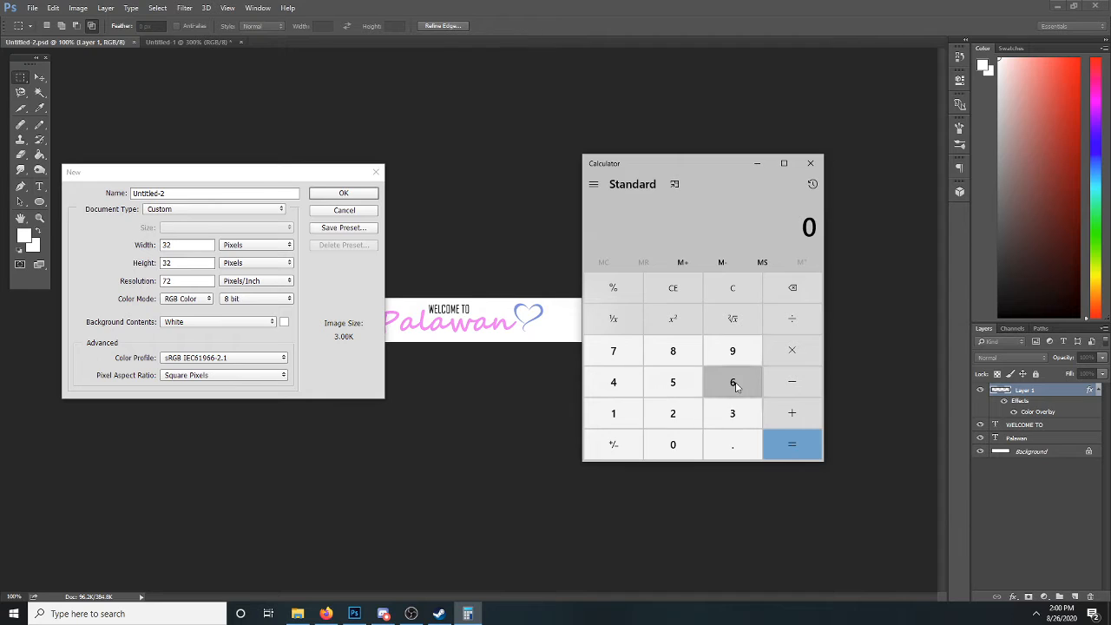
left_click(735, 385)
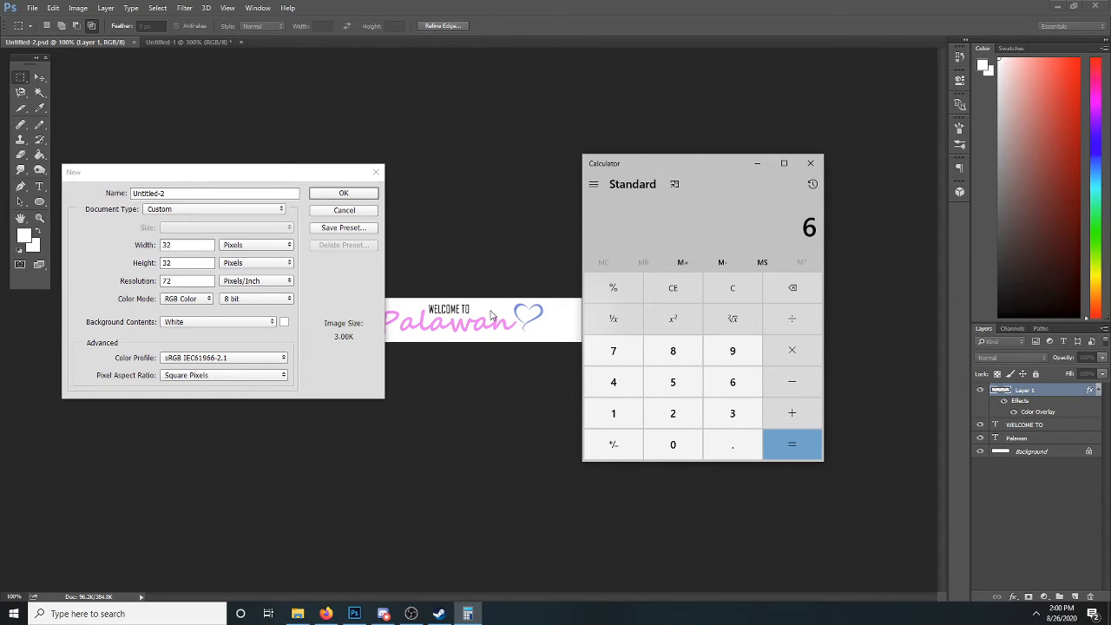
- Cancel the new document setup and examine how the banner in Untitled-1 is divided into slices
left_click(175, 45)
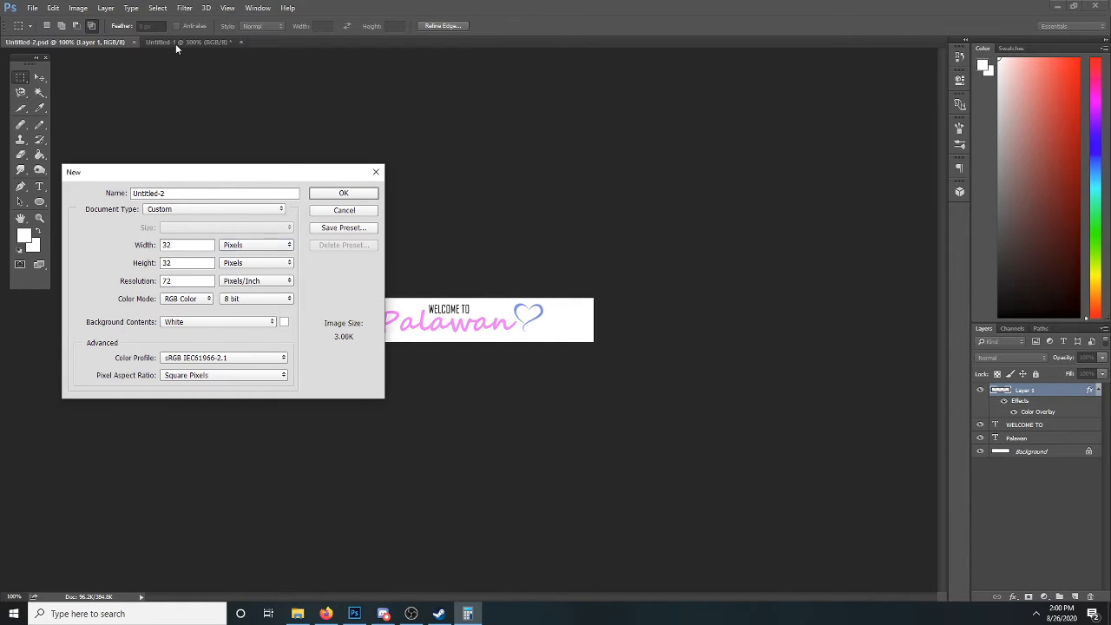
left_click(368, 213)
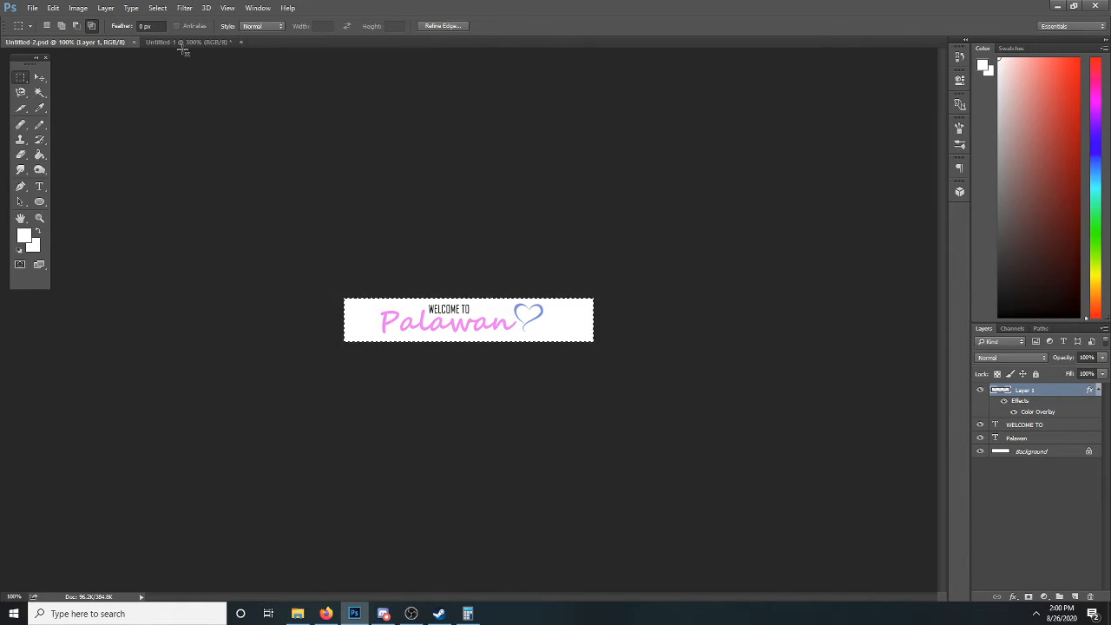
left_click(183, 43)
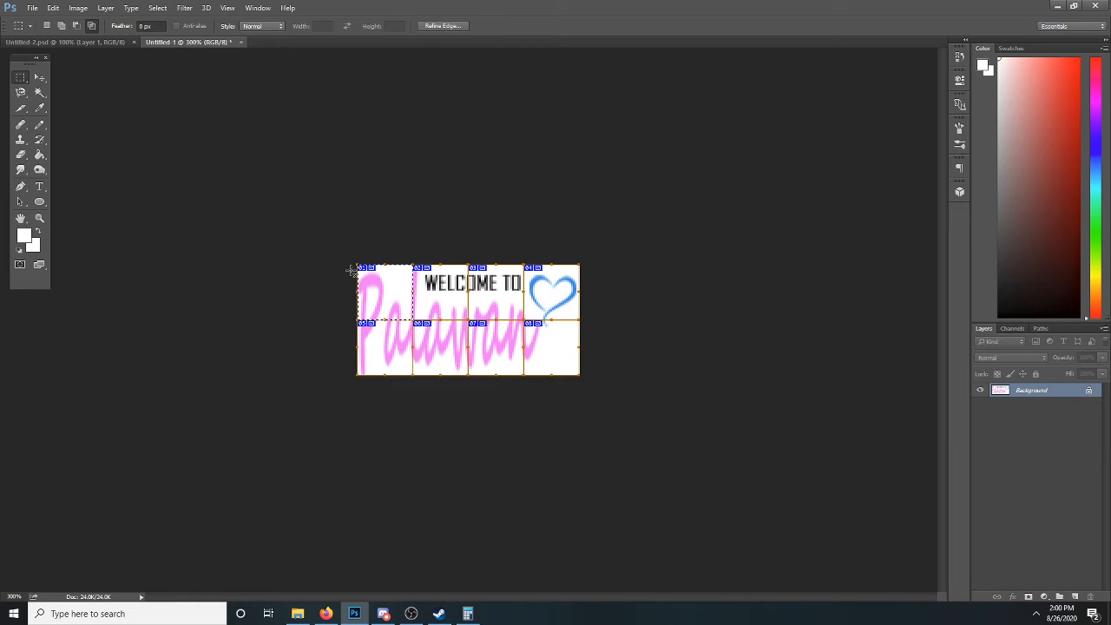
left_click(44, 41)
- Start a new document, calculate 6 × 32 in the Calculator, and set the document's width to 192 pixels
left_click(32, 8)
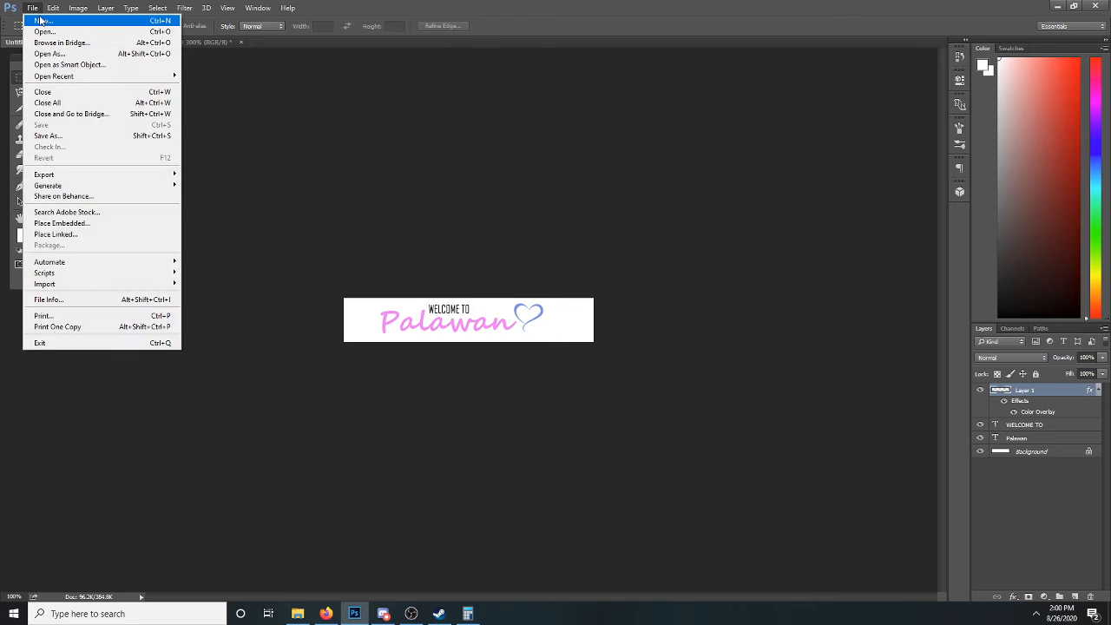
left_click(40, 20)
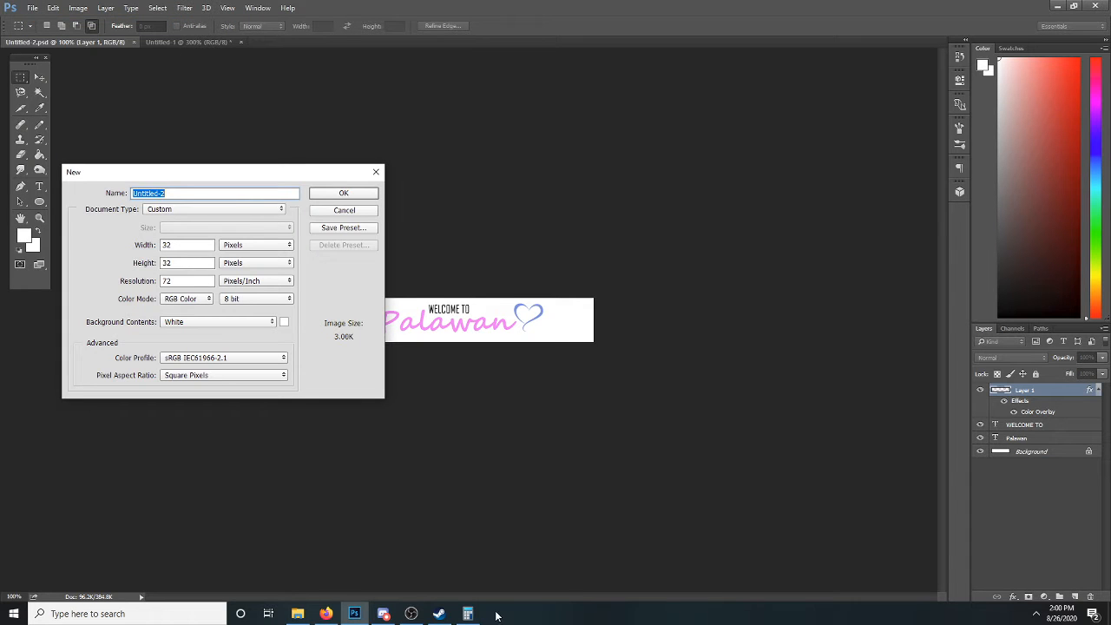
left_click(467, 613)
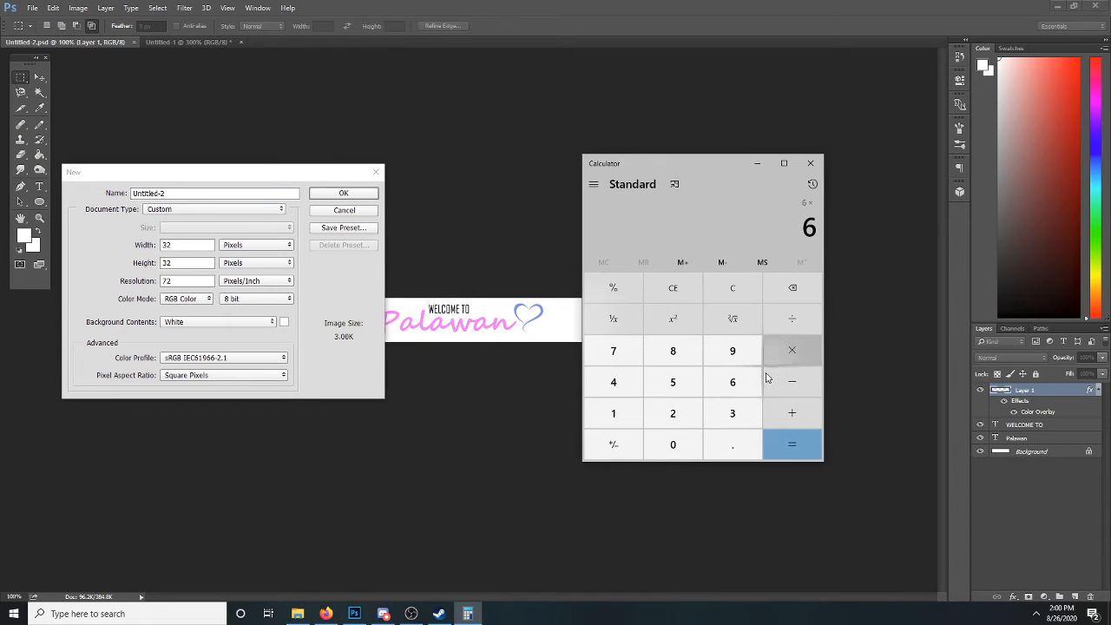
left_click(732, 413)
left_click(673, 413)
left_click(791, 445)
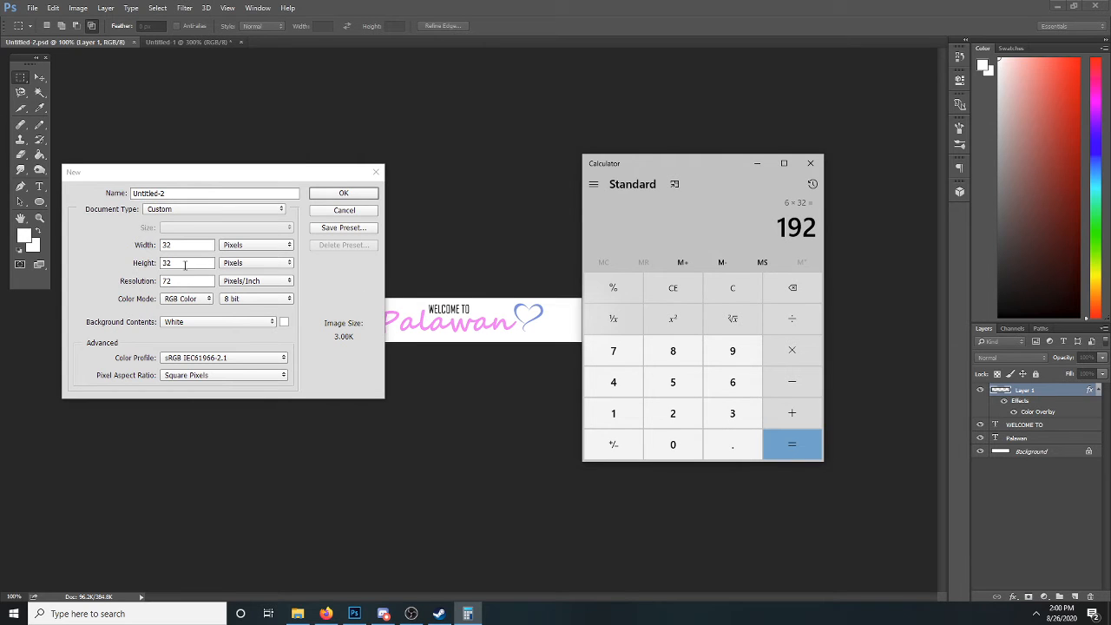
left_click(185, 264)
left_click(145, 245)
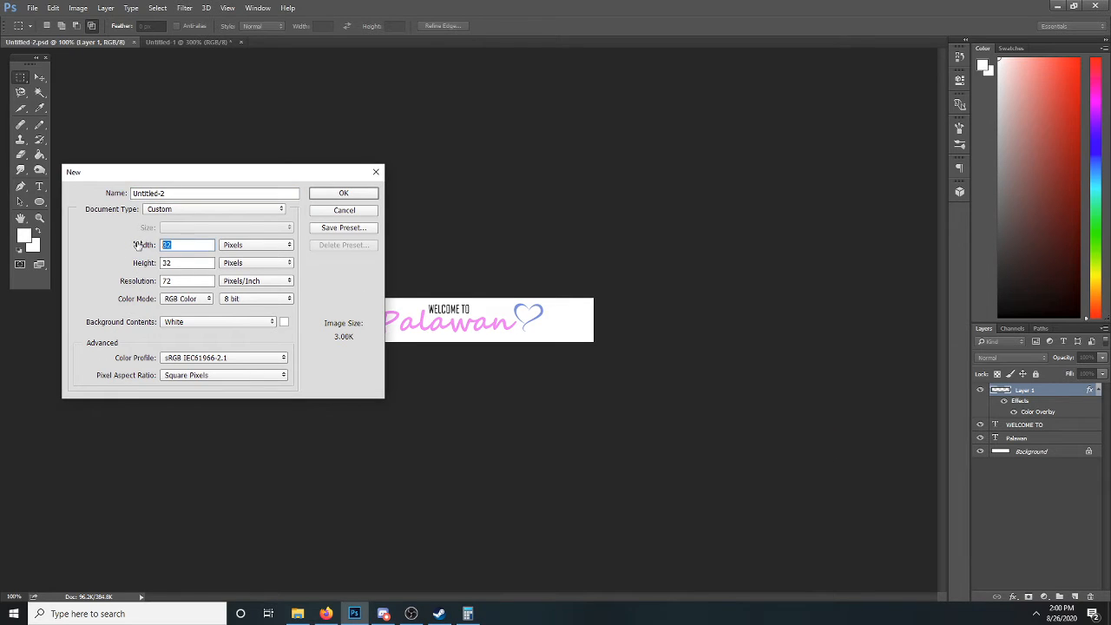
type("192")
- Calculate 2 × 32 in the Calculator for the document's height and close the Calculator
left_click(467, 613)
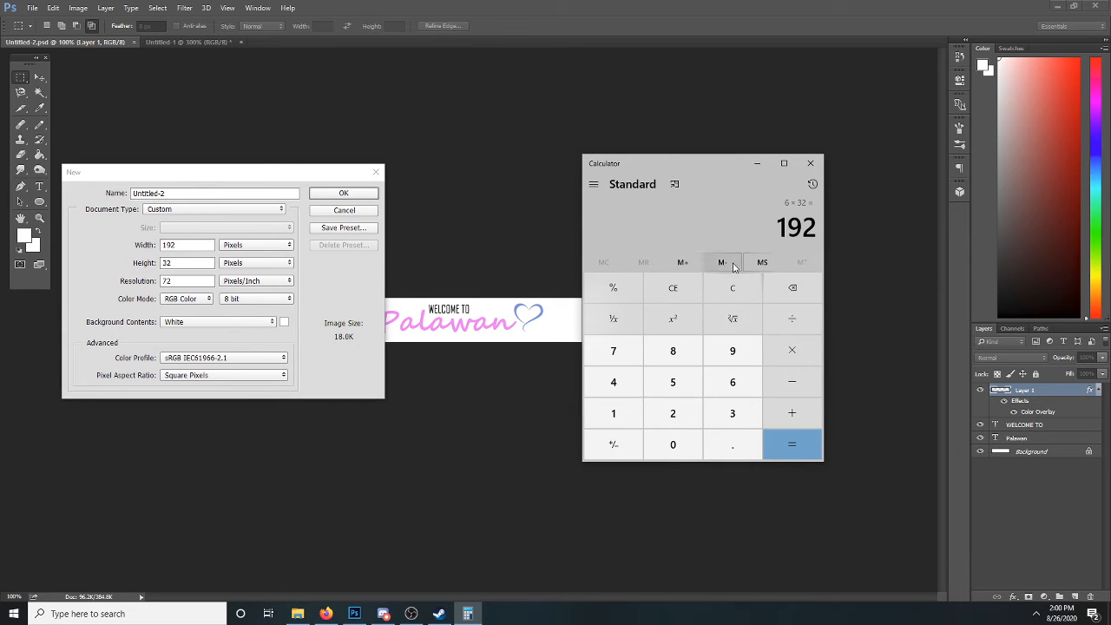
left_click(668, 412)
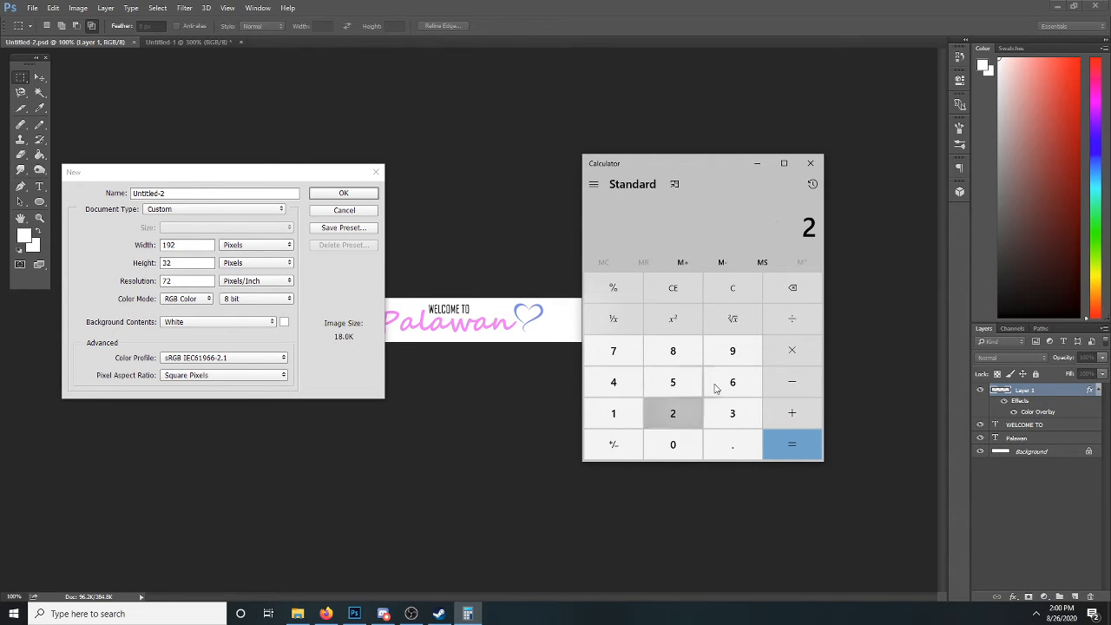
left_click(784, 354)
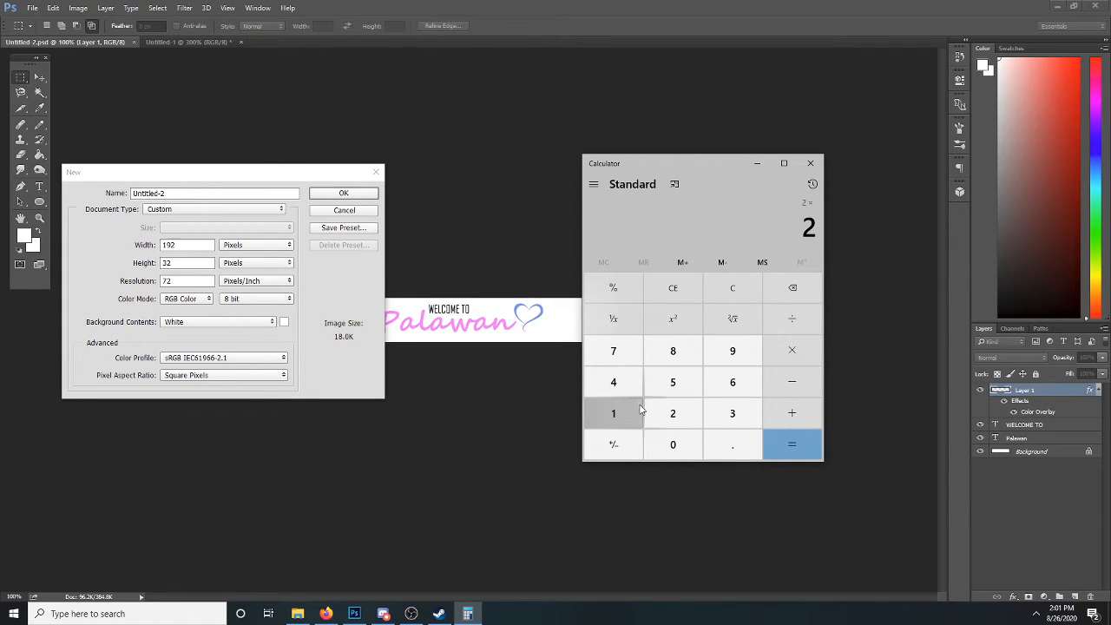
left_click(724, 415)
left_click(673, 414)
left_click(789, 444)
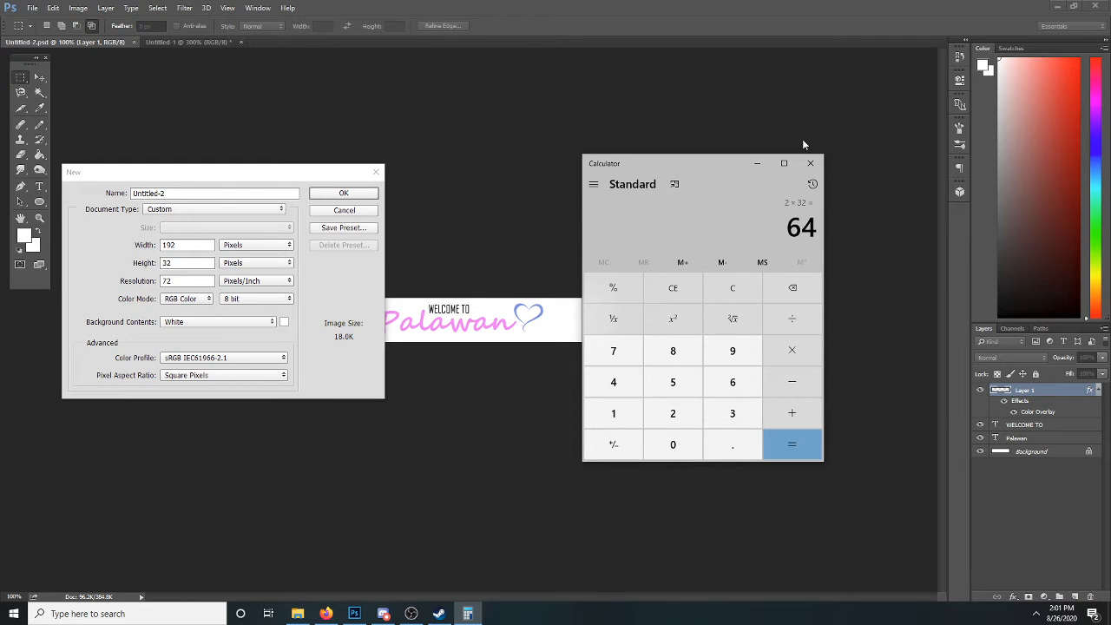
left_click(810, 164)
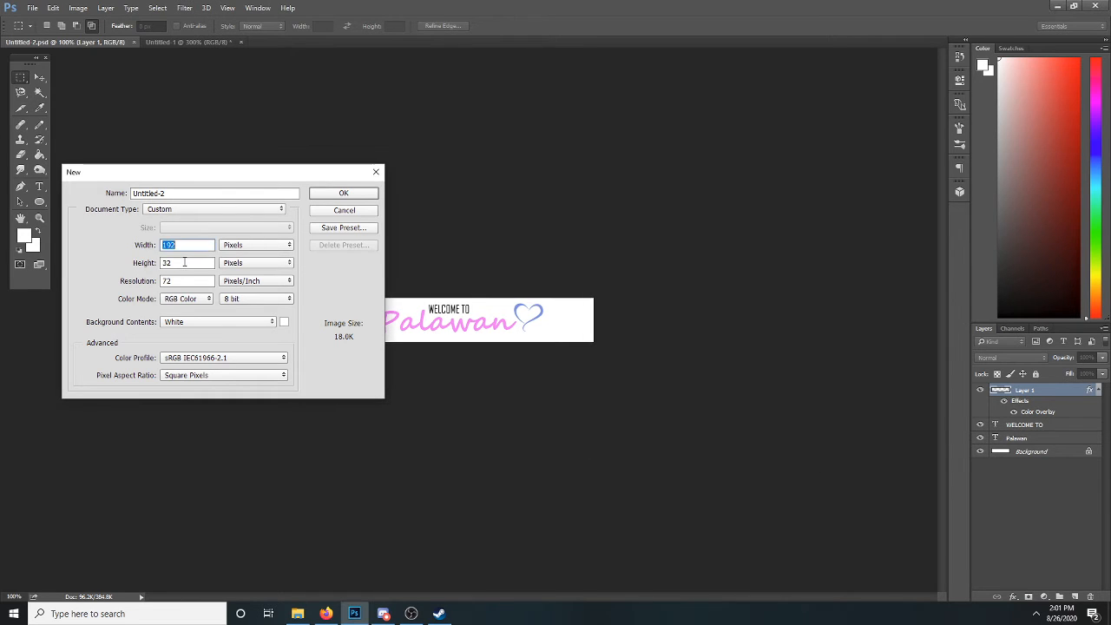
- Set the new document's height to 64 pixels and create it with a white background
left_click(181, 262)
type("64")
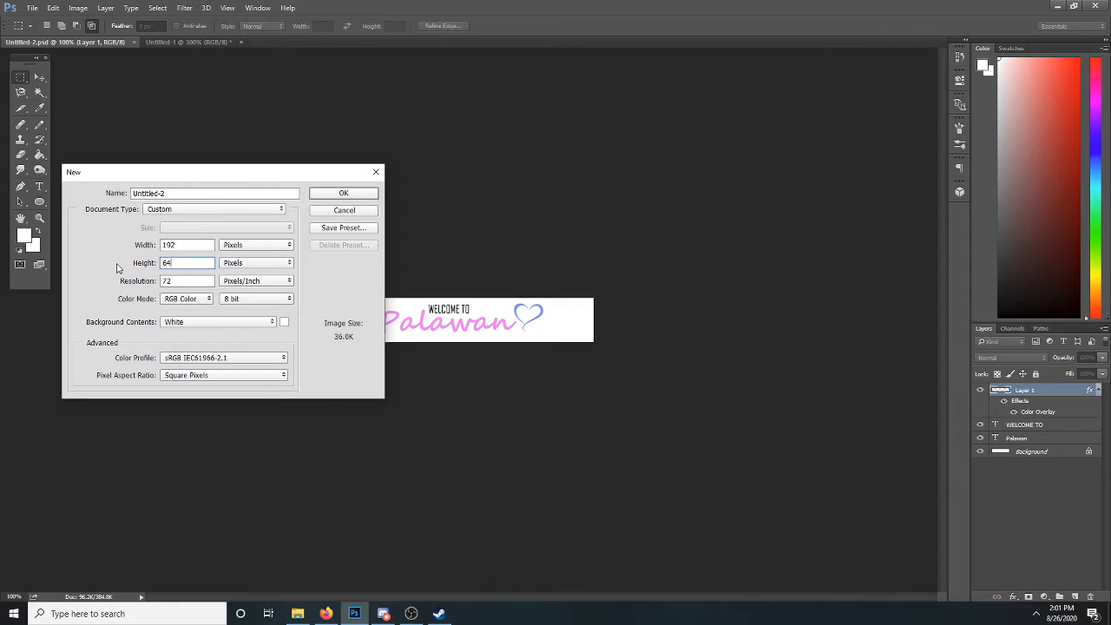
left_click(344, 193)
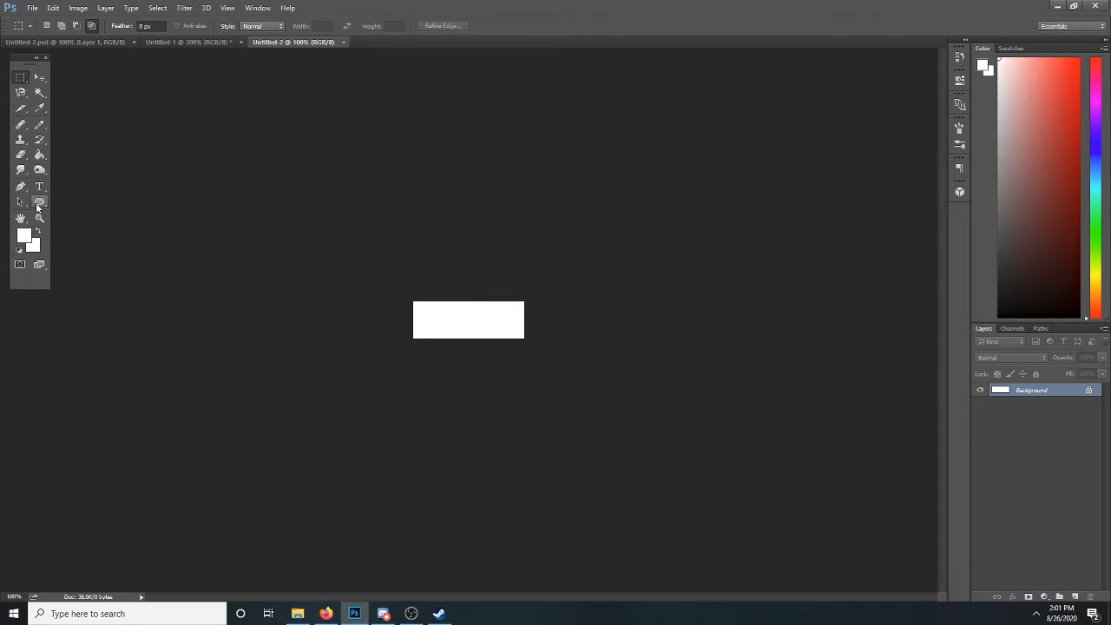
left_click(39, 218)
left_click(438, 323)
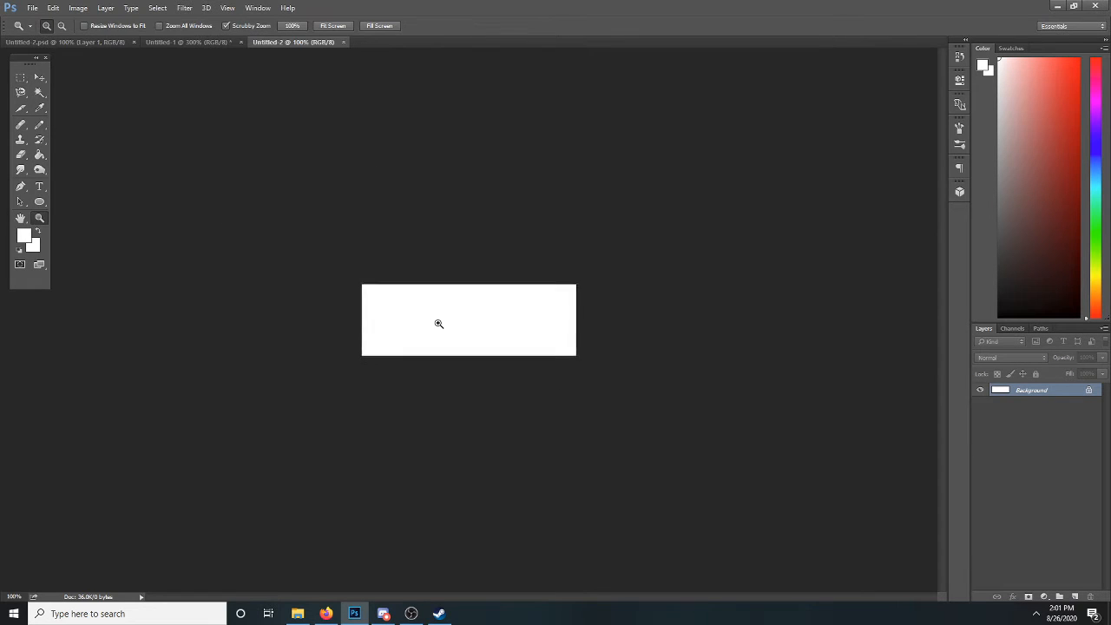
- Copy the entire Palawan text layer from Untitled-2.psd and paste it into the new 192 × 64 pixel canvas
left_click(438, 323)
left_click(437, 322)
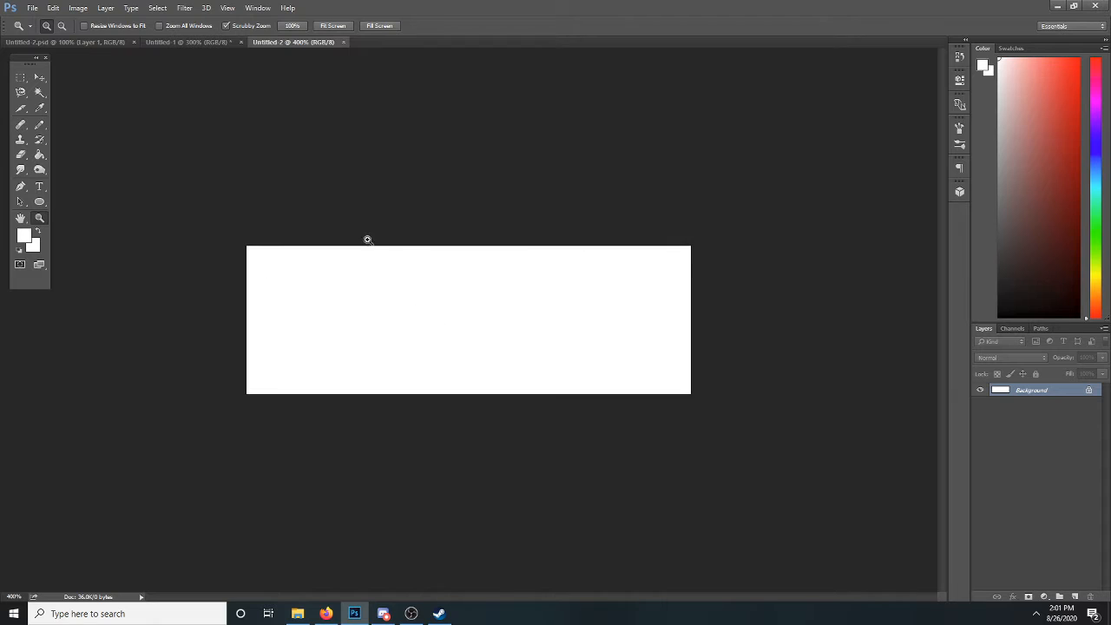
left_click(74, 42)
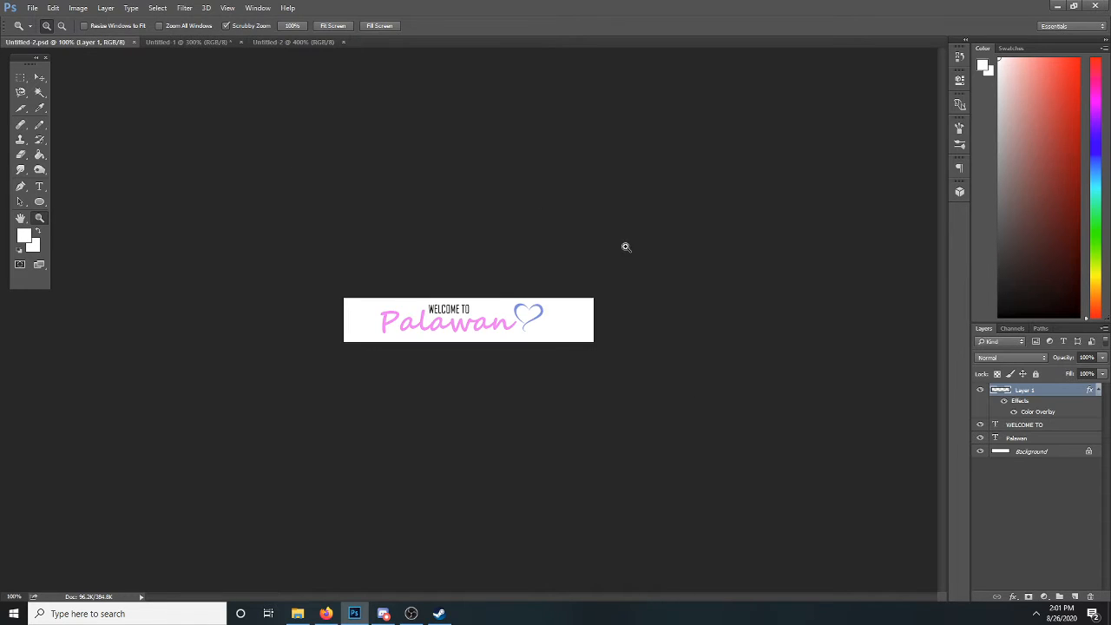
left_click(1032, 425)
left_click(1031, 440)
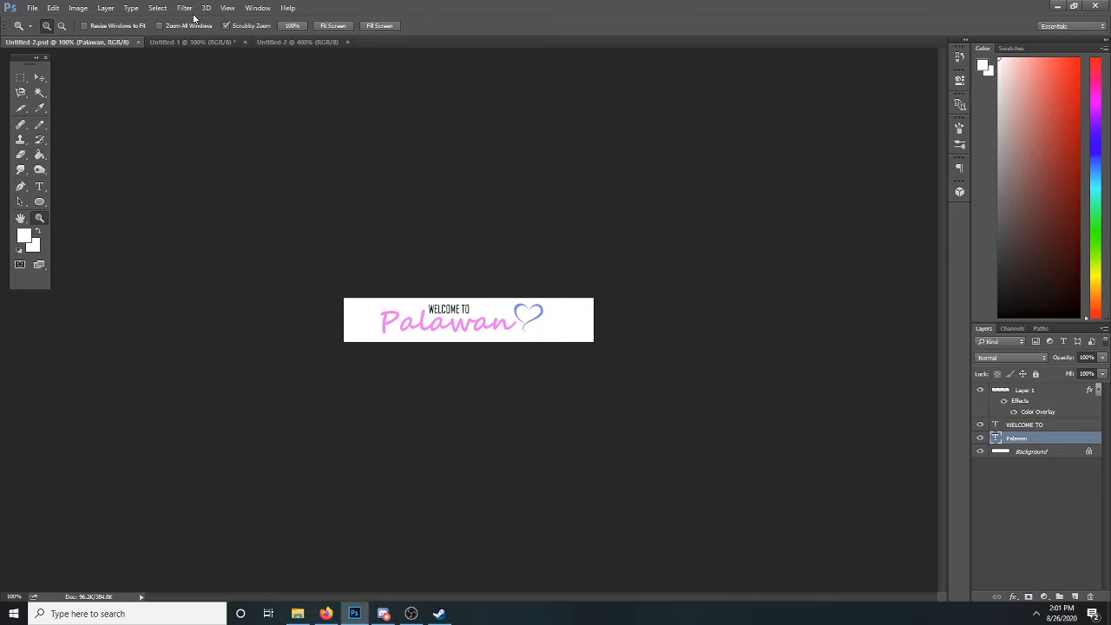
left_click(157, 8)
left_click(159, 26)
left_click(53, 8)
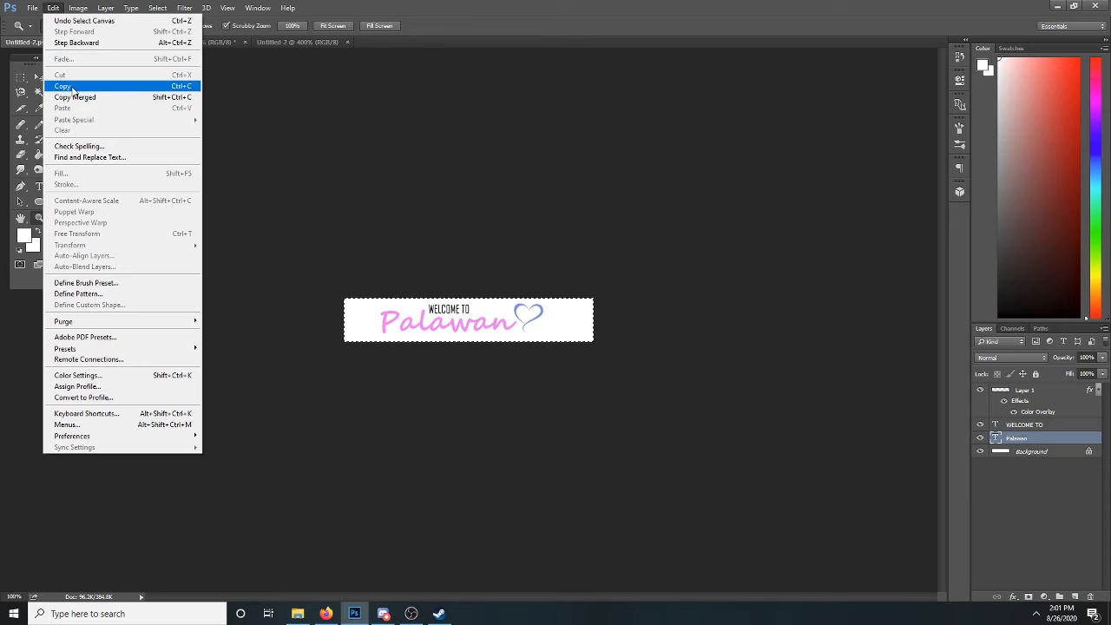
left_click(73, 87)
left_click(286, 41)
left_click(53, 8)
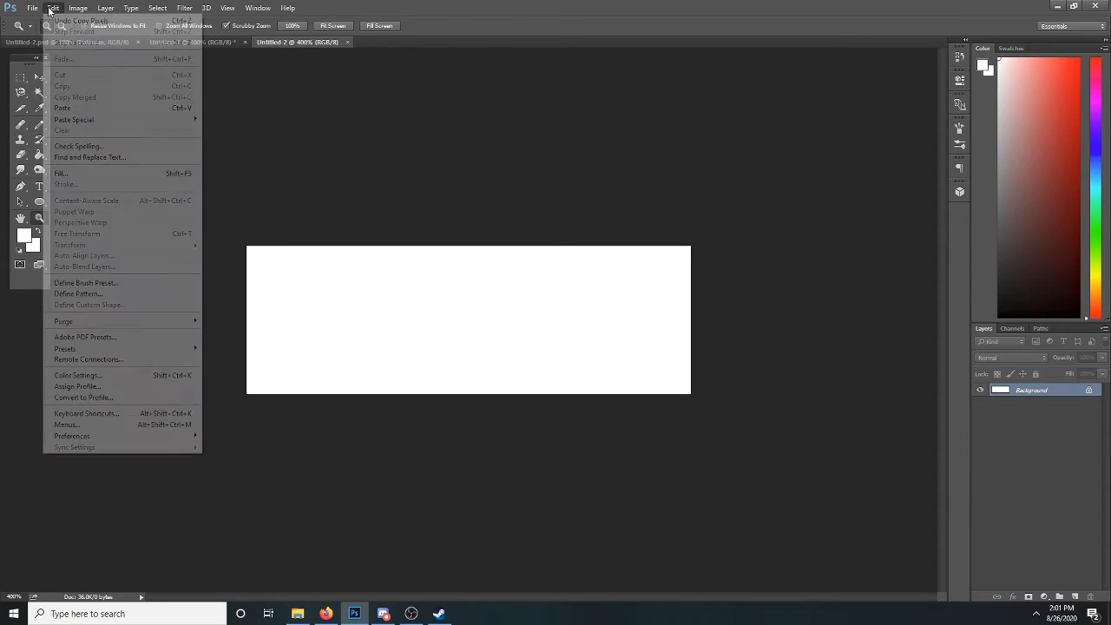
left_click(77, 107)
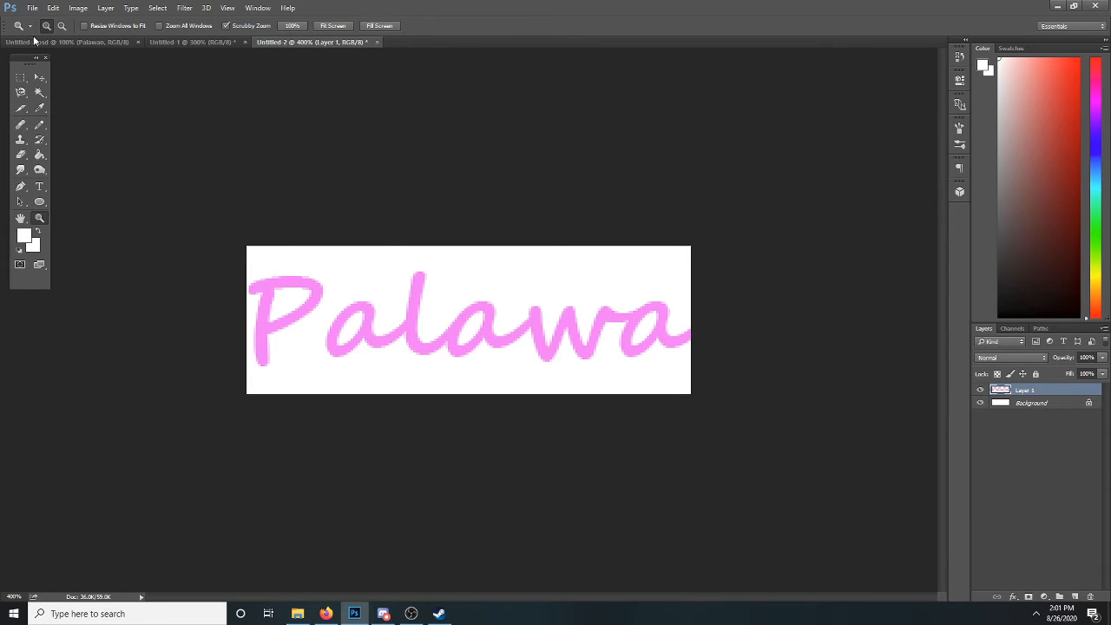
- Free-transform the Palawan lettering to about 64% width and 156% height, filling the canvas height and leaving space at its right end
left_click(53, 8)
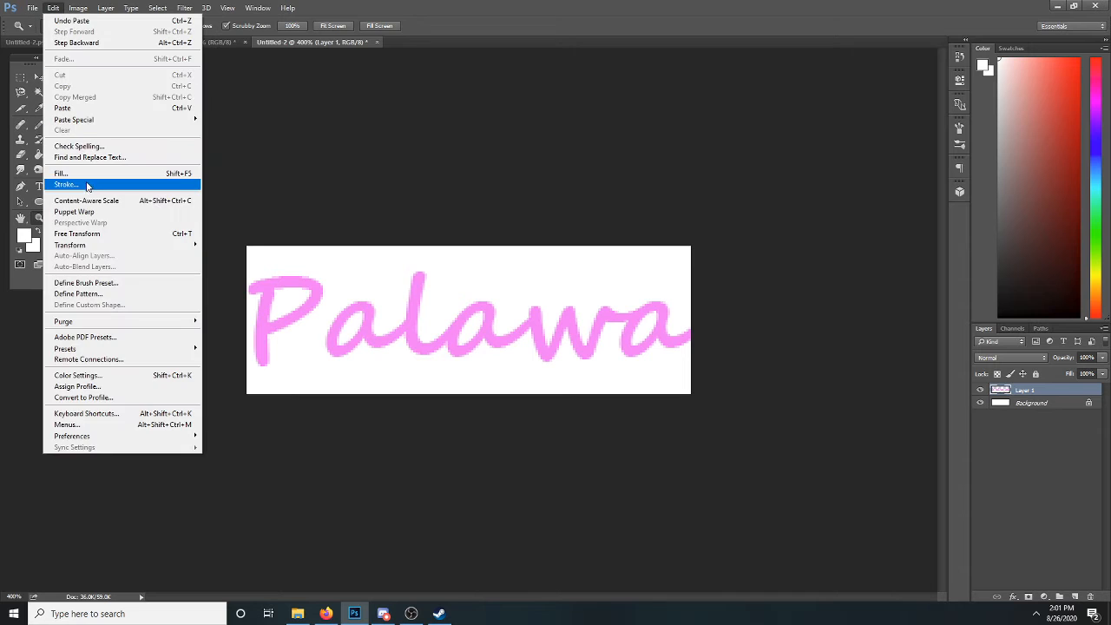
left_click(102, 235)
left_click_drag(793, 320, 618, 319)
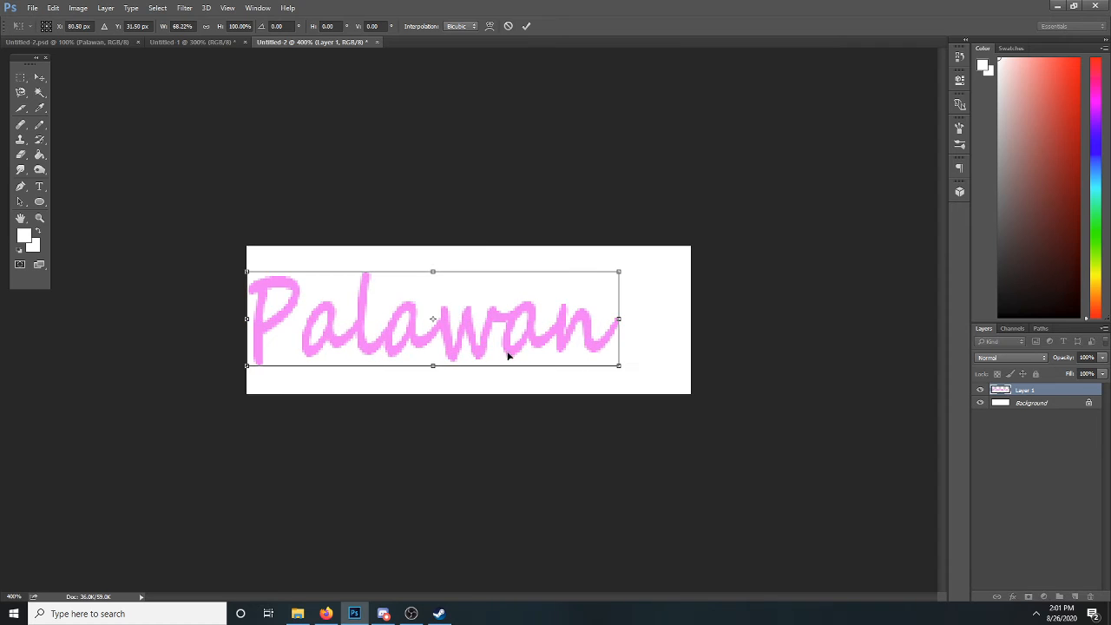
left_click_drag(432, 370, 434, 393)
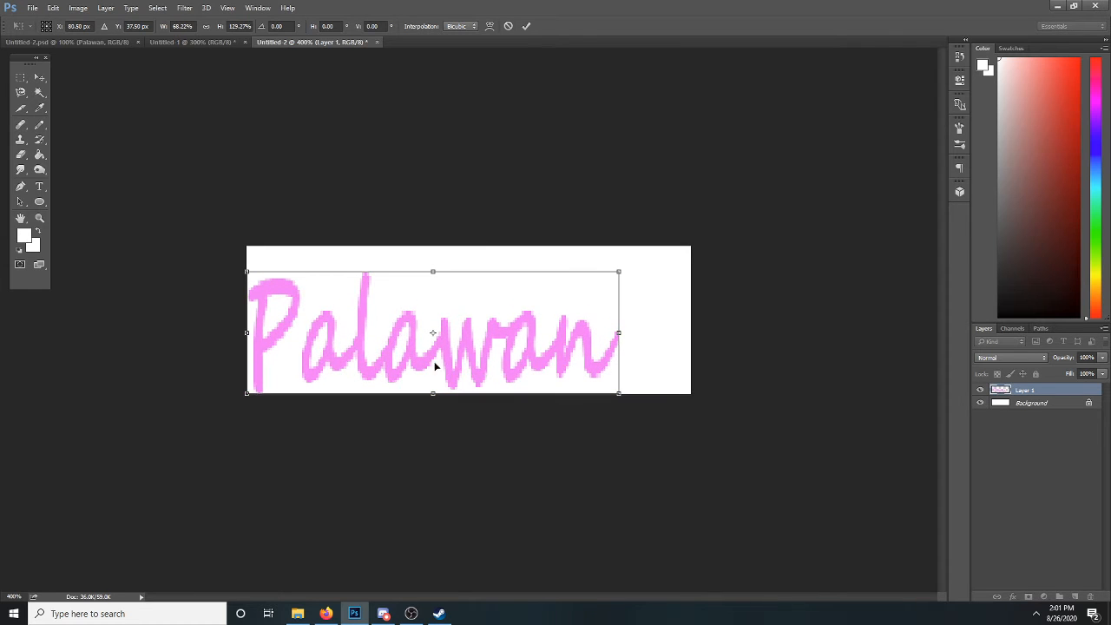
left_click_drag(431, 272, 433, 246)
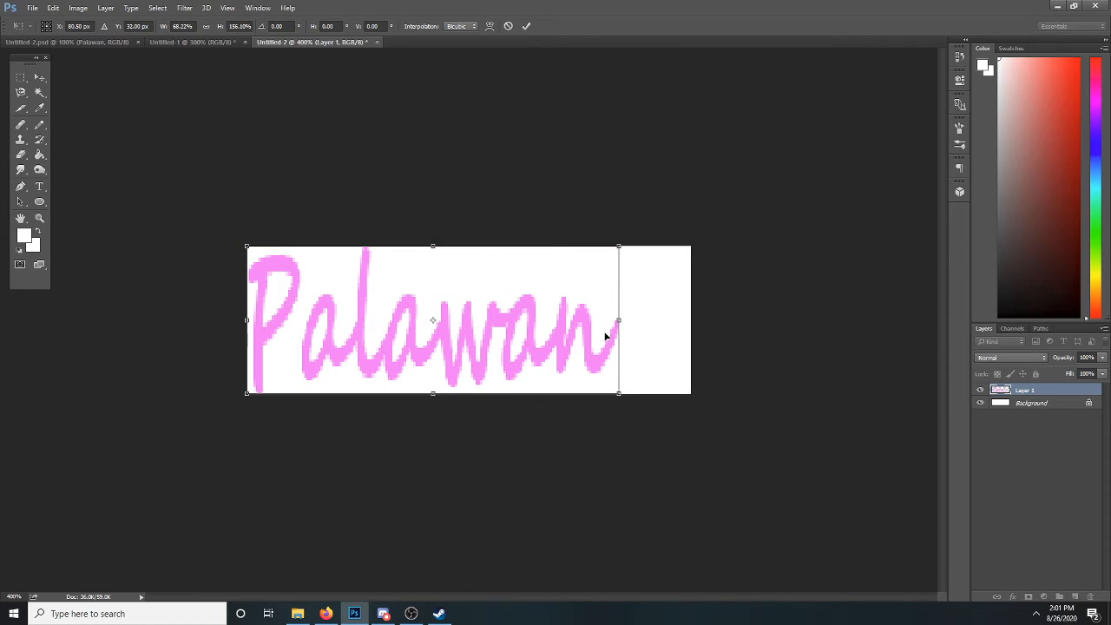
left_click_drag(620, 322, 593, 322)
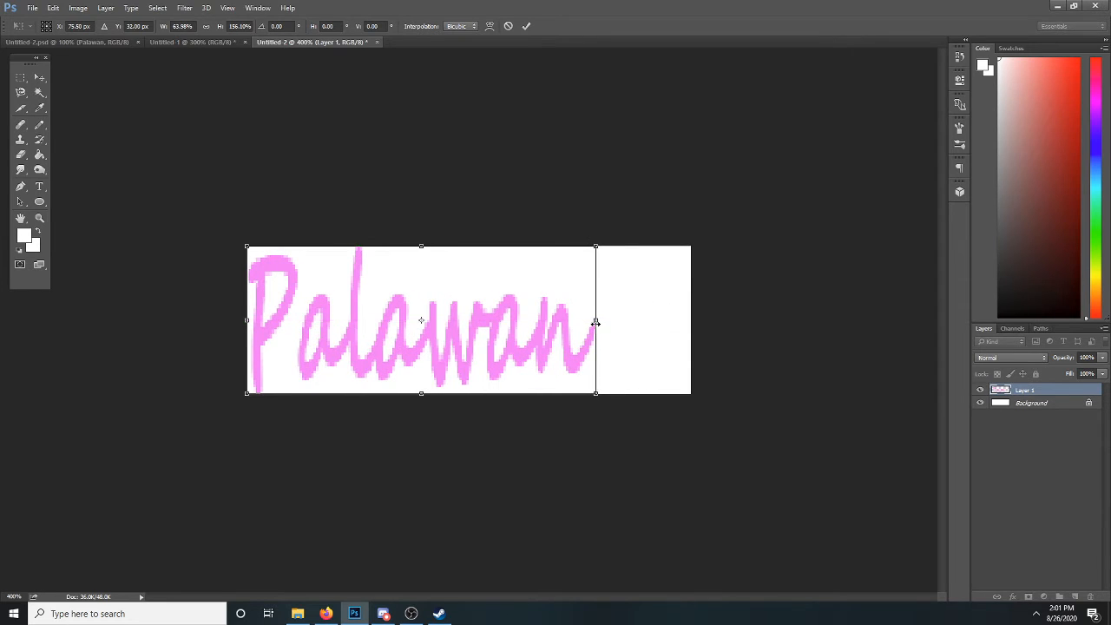
key("Return")
key("z")
- Copy the heart on Layer 1 of Untitled-2.psd
left_click(49, 39)
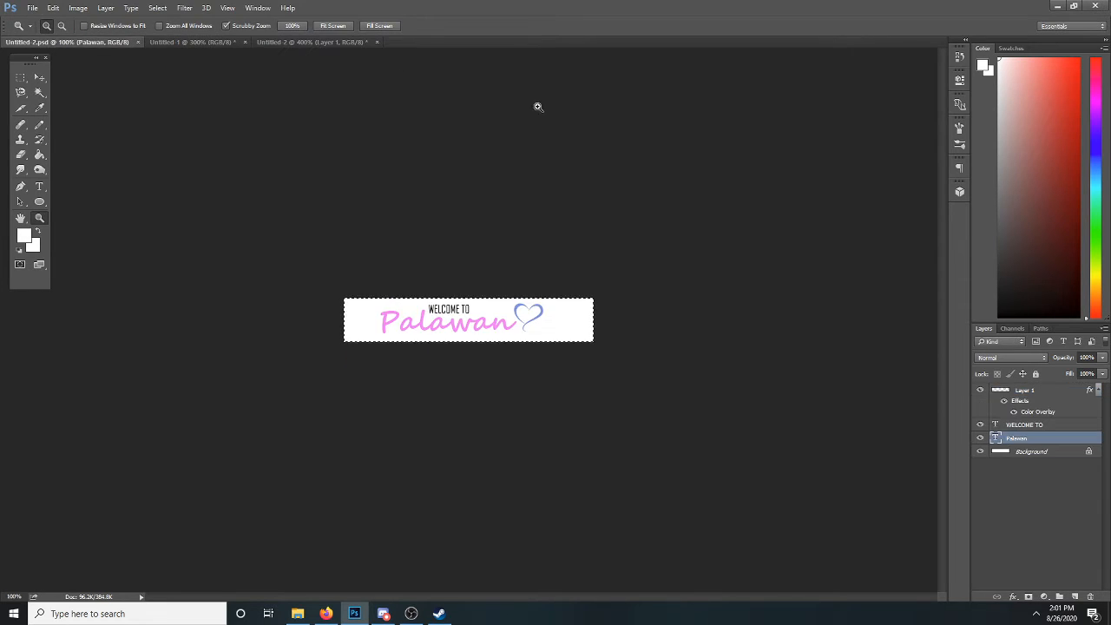
left_click(1030, 394)
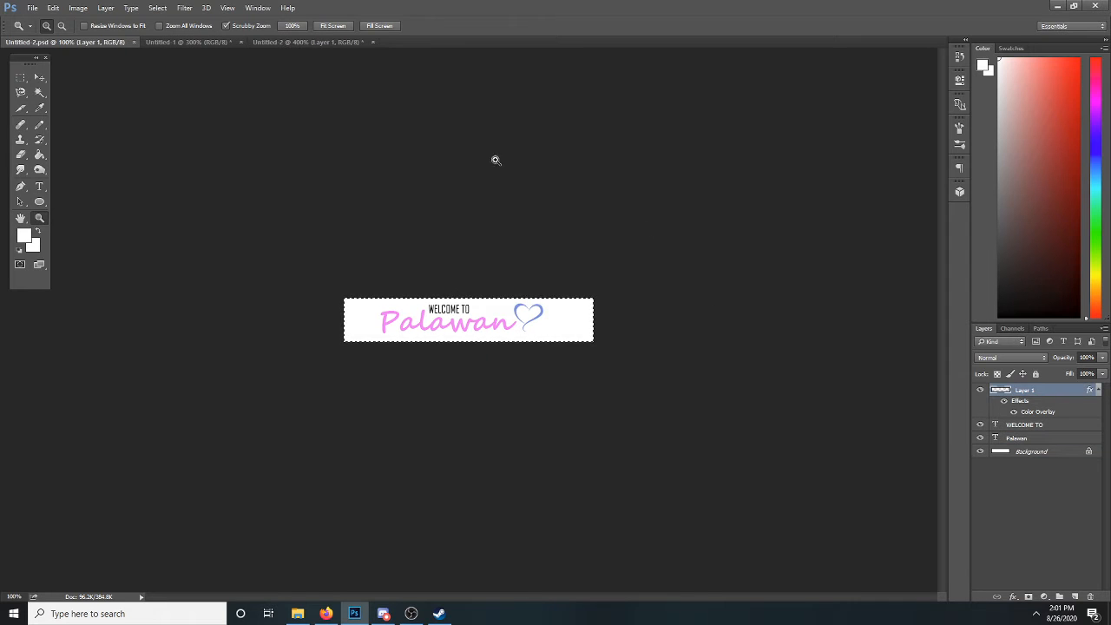
left_click(53, 8)
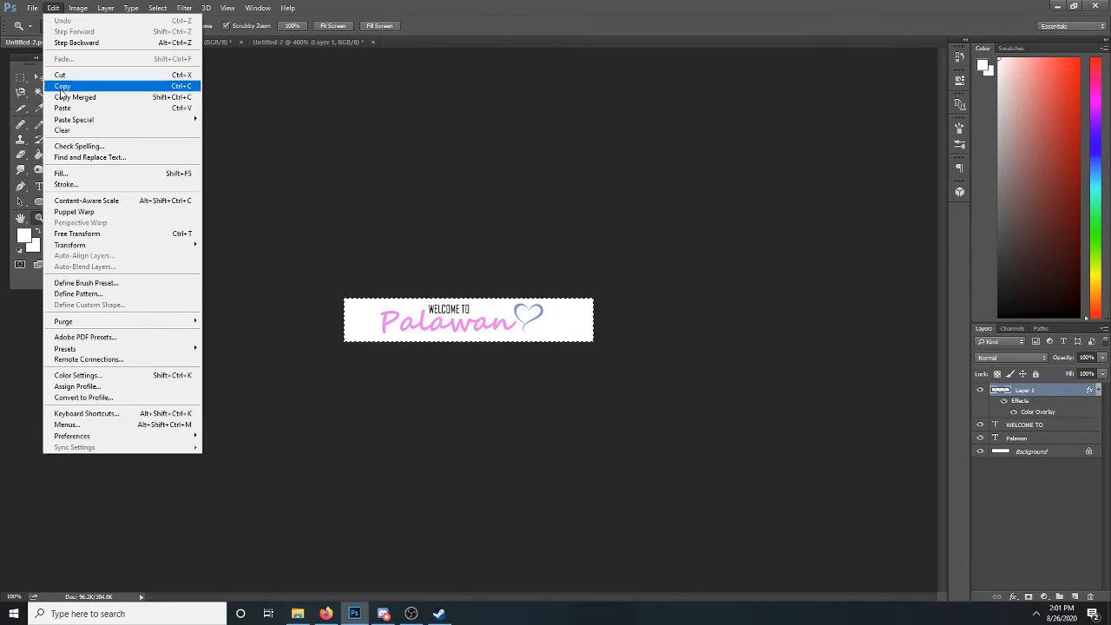
left_click(78, 84)
- Add a new layer to the new banner canvas and paste the copied heart into it
left_click(309, 42)
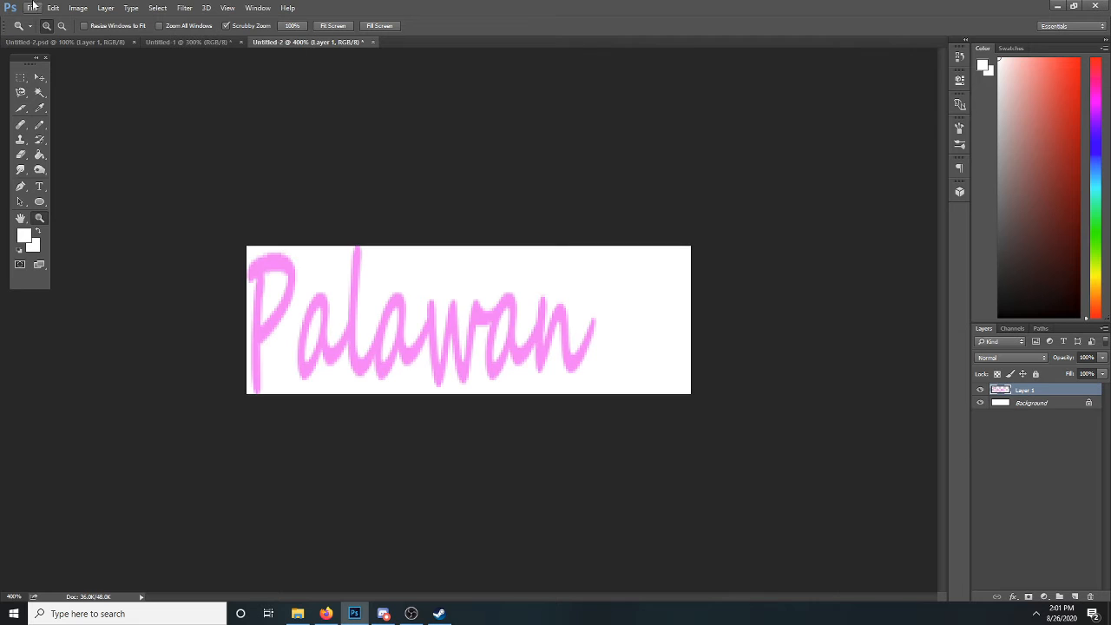
left_click(105, 8)
mouse_move(122, 18)
left_click(260, 17)
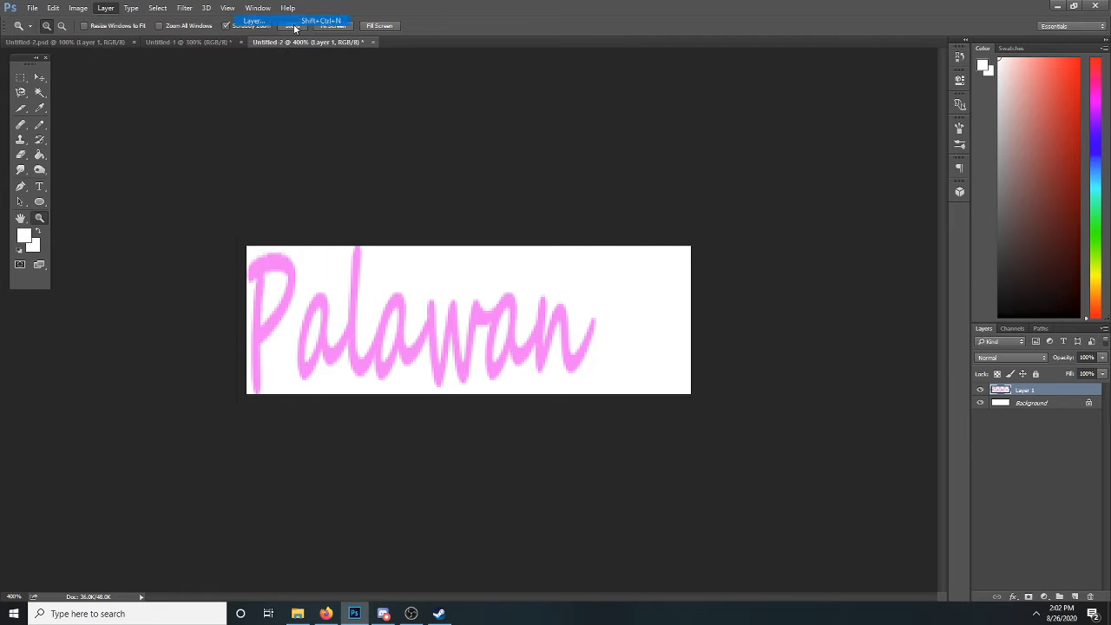
left_click(492, 130)
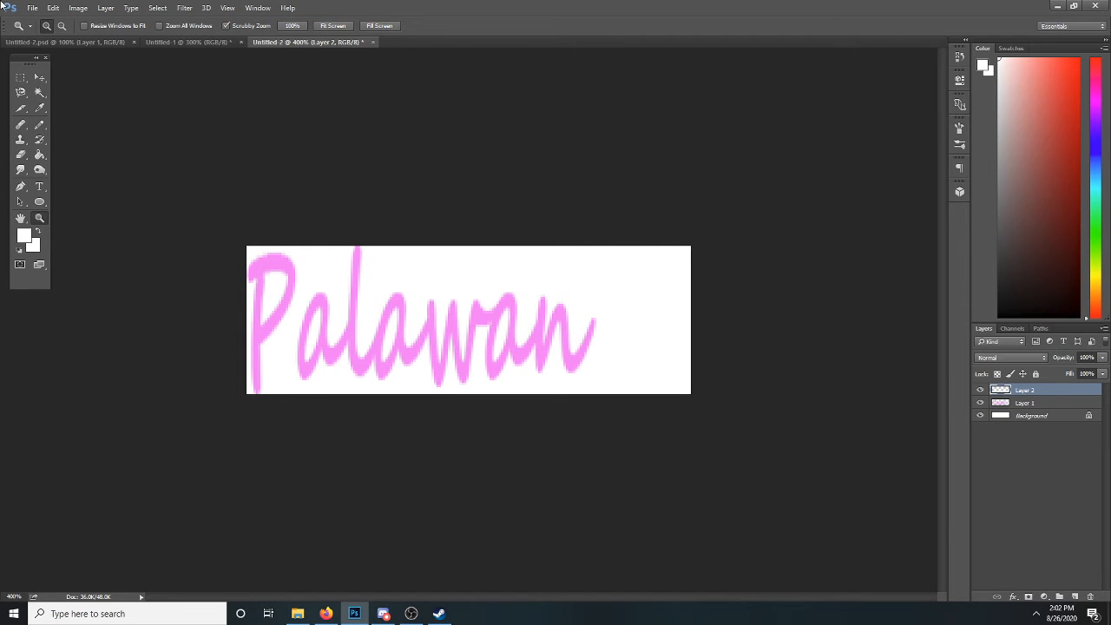
left_click(53, 8)
left_click(66, 108)
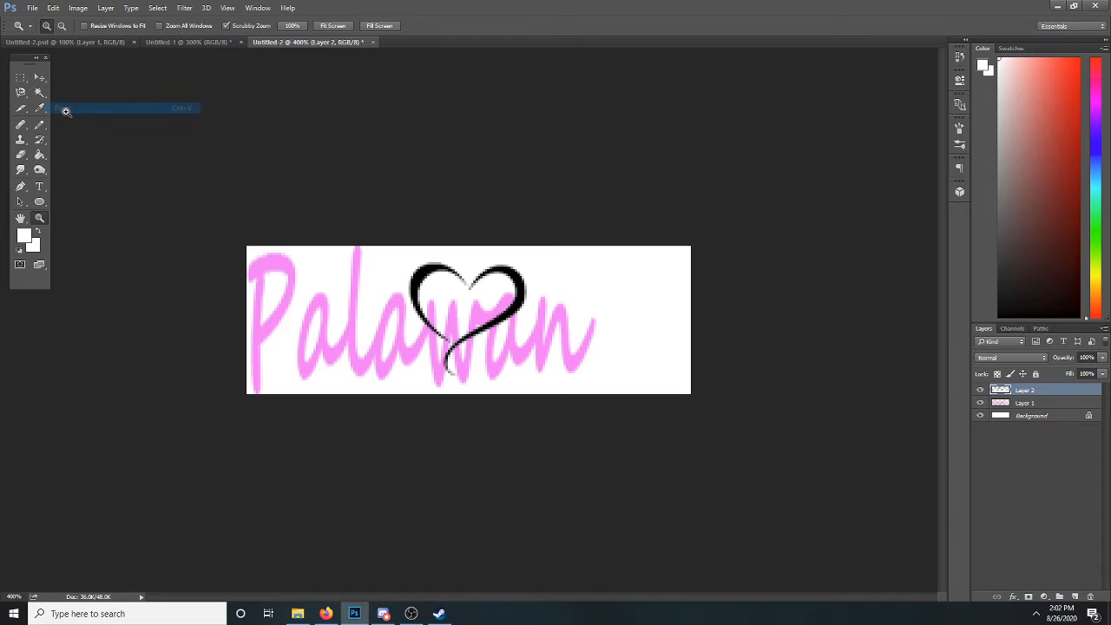
- Move the heart to the banner's upper-right corner beside the end of Palawan, and compare the layout with Untitled-2.psd
left_click(39, 77)
left_click_drag(520, 319, 673, 299)
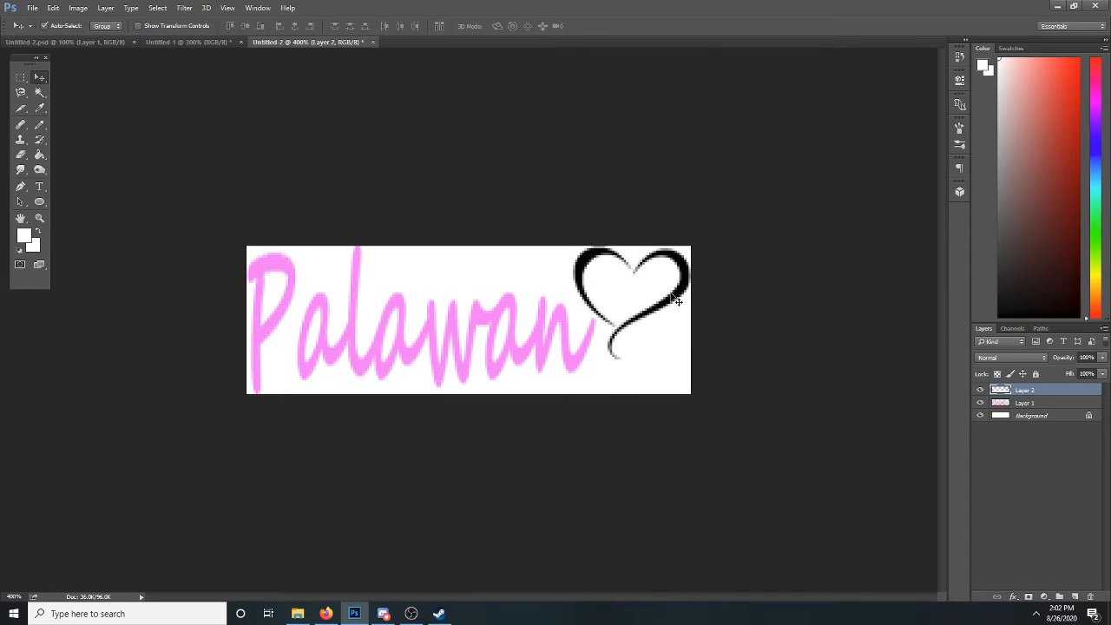
left_click(62, 41)
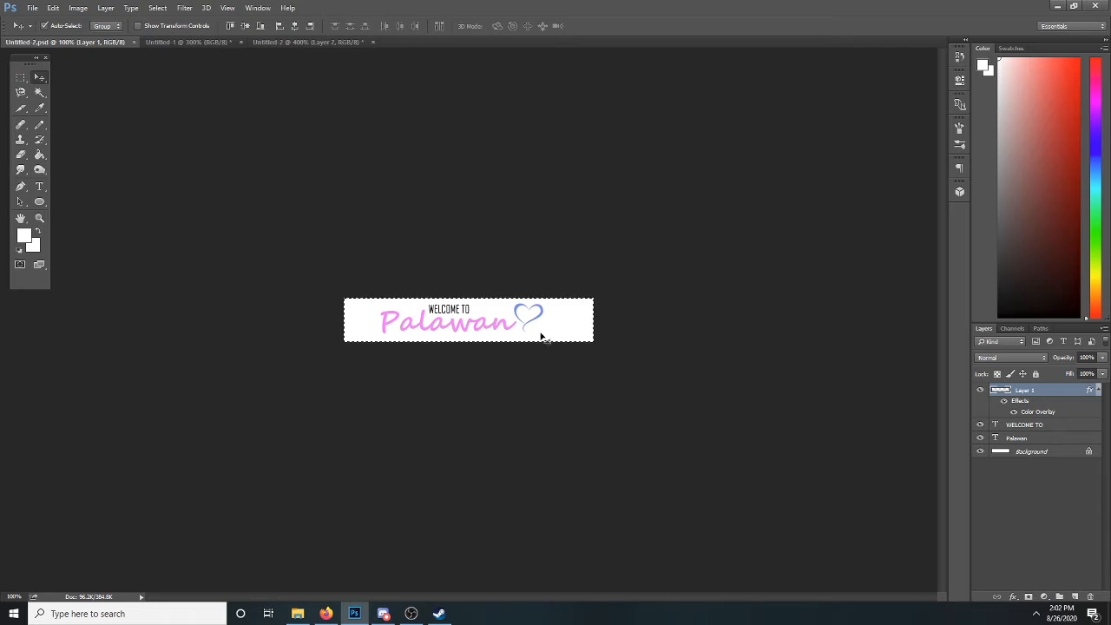
left_click(316, 44)
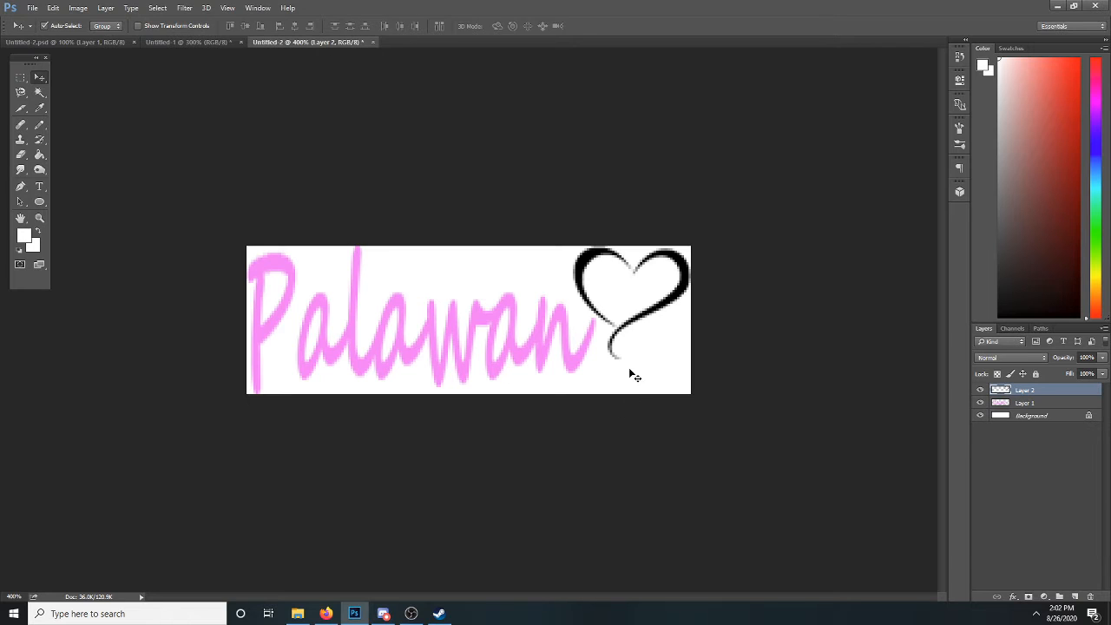
left_click(97, 41)
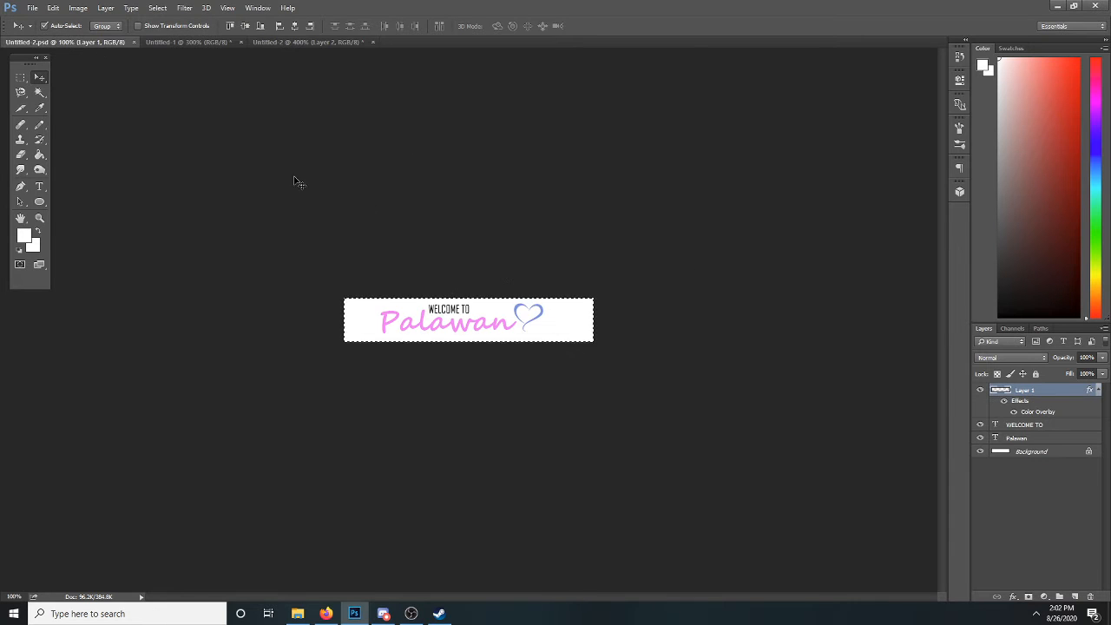
left_click(299, 41)
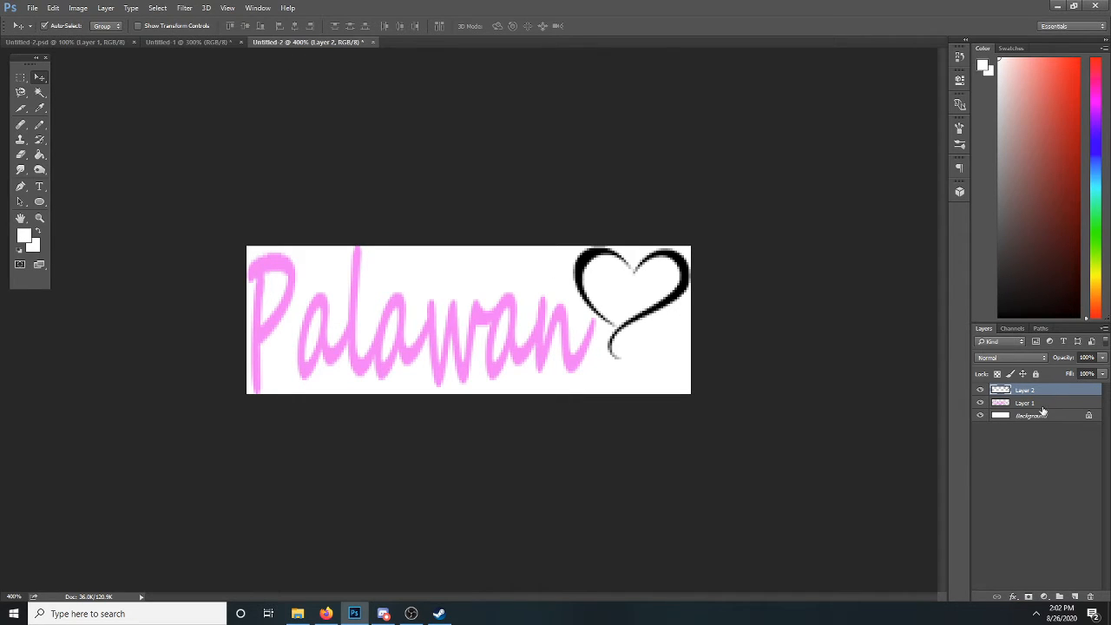
- Add another new layer above the heart's layer in the new banner
left_click(157, 7)
left_click(152, 7)
left_click(105, 8)
mouse_move(111, 20)
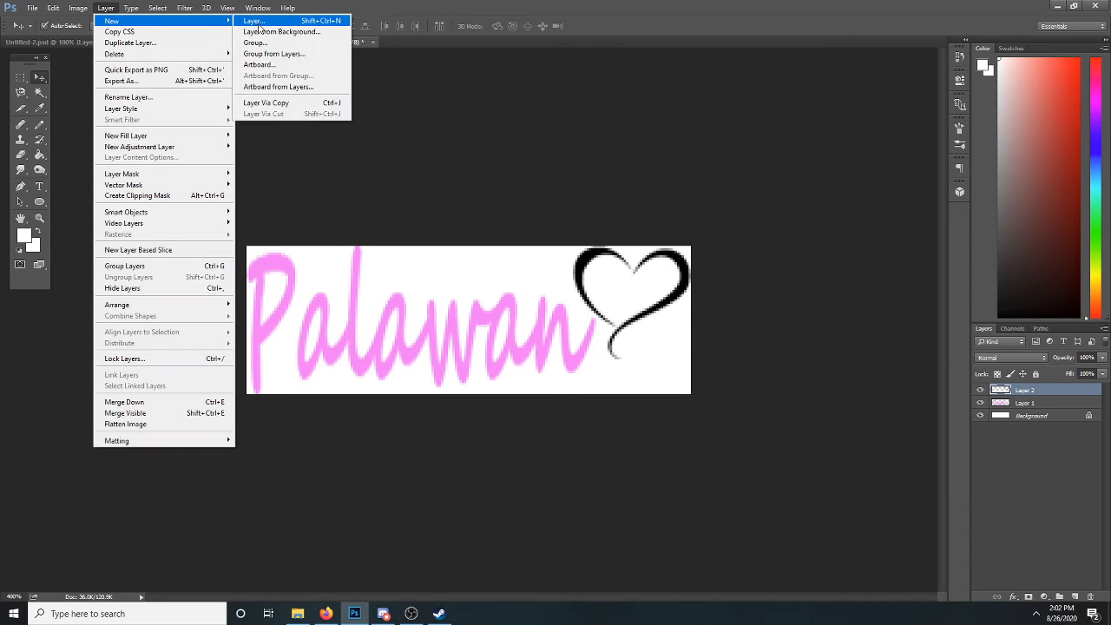
left_click(253, 21)
left_click(508, 131)
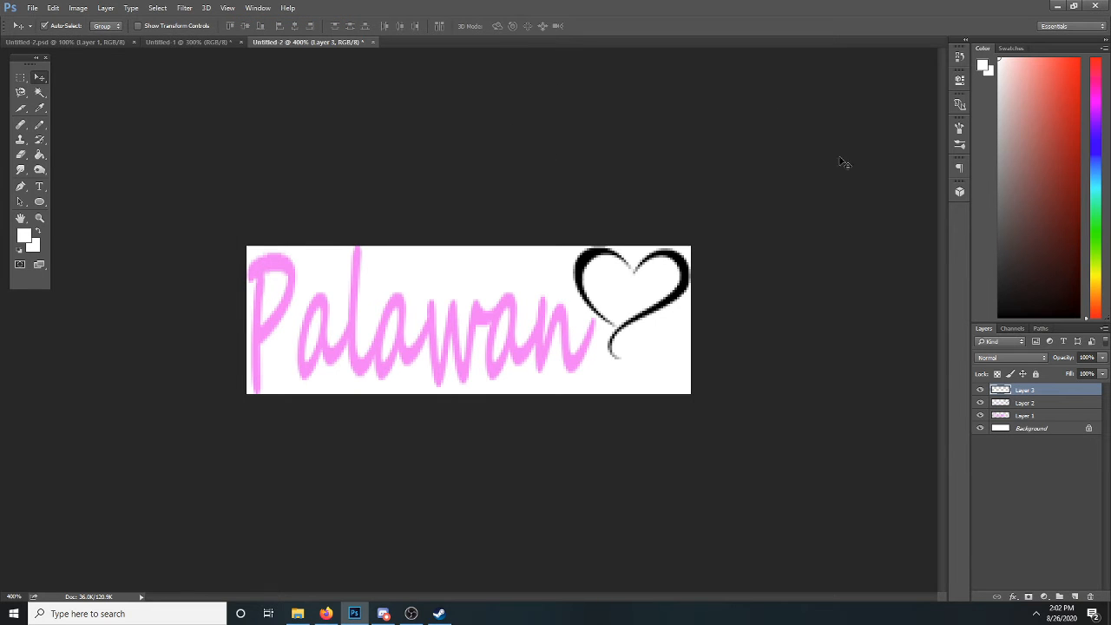
- Copy the WELCOME TO text layer from Untitled-2.psd and paste it into the banner's new empty layer
left_click(69, 42)
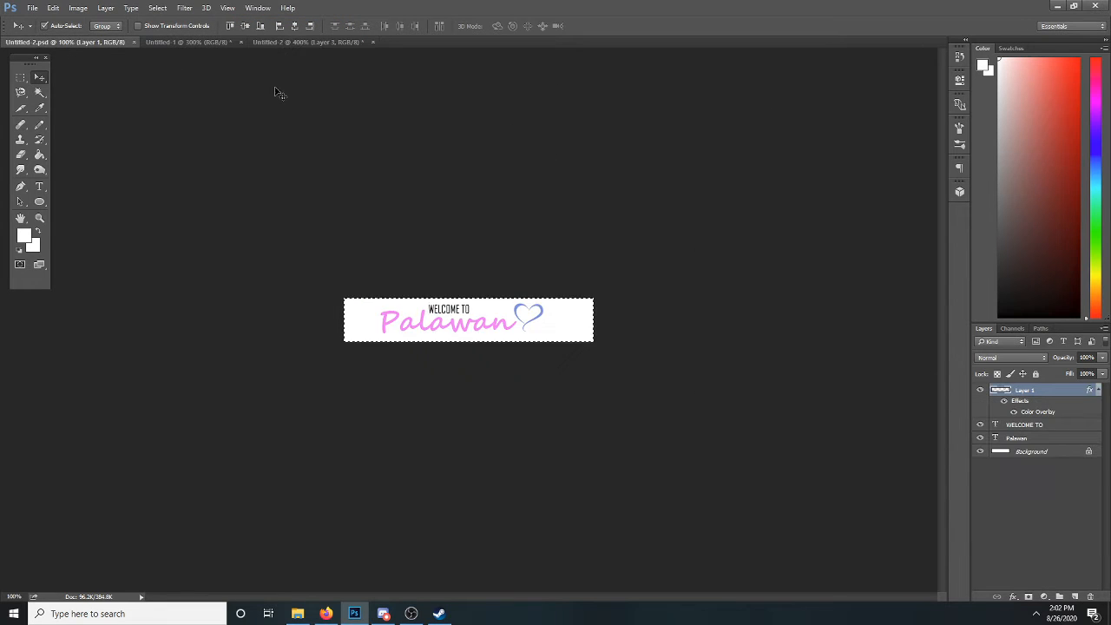
left_click(1041, 426)
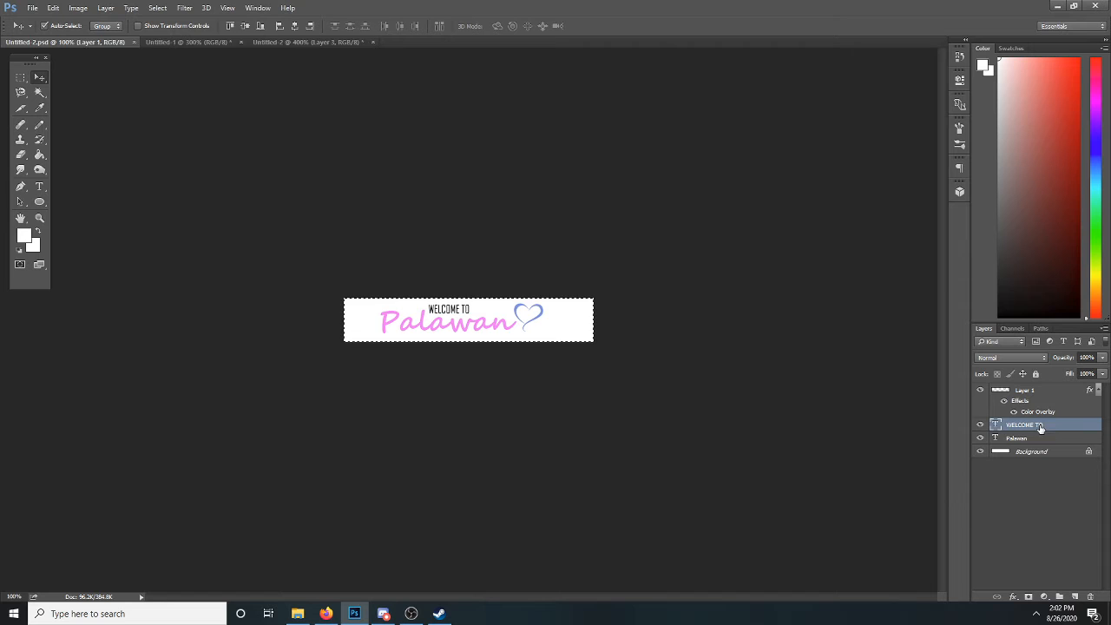
left_click(53, 8)
left_click(75, 97)
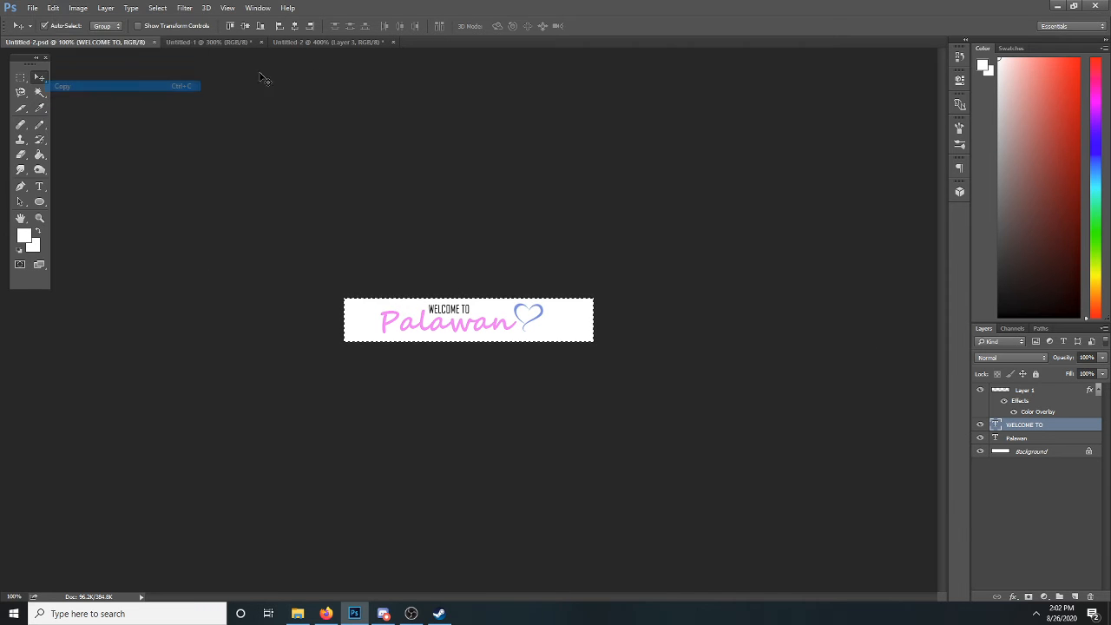
left_click(344, 41)
left_click(53, 8)
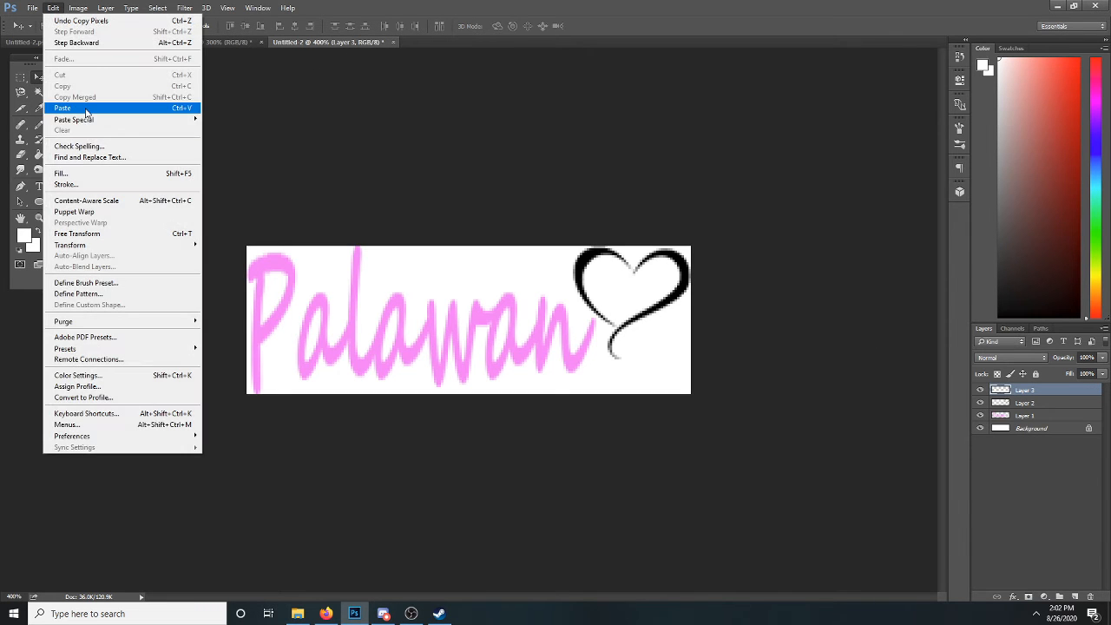
left_click(87, 111)
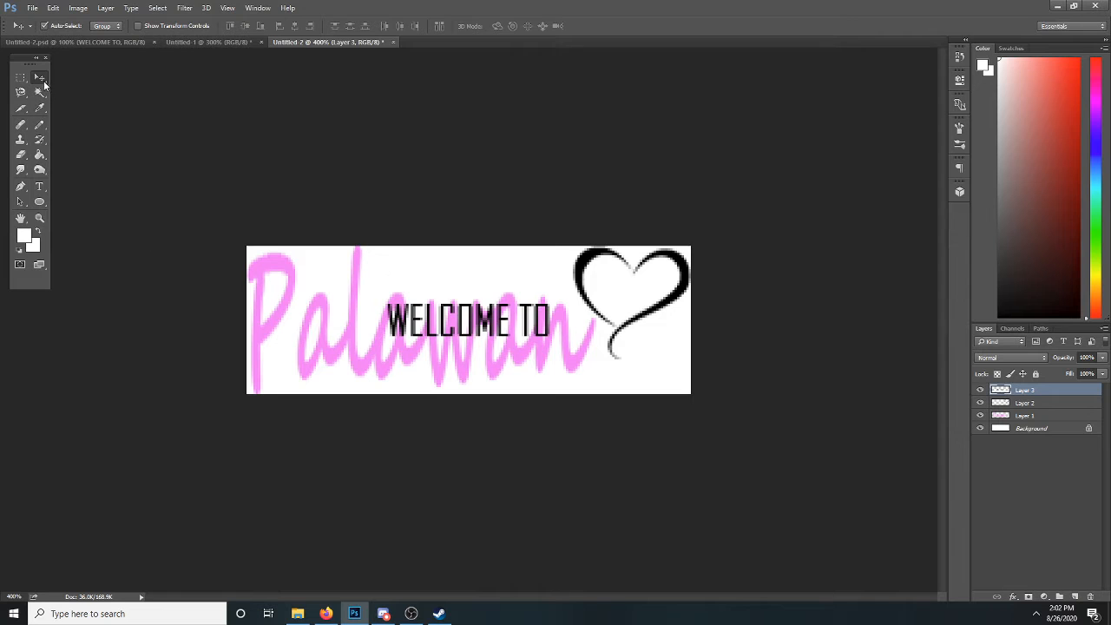
- Try to move the WELCOME TO lettering upward, and toggle Layer 3's visibility to check what it contains
mouse_move(451, 328)
left_mouse_down()
mouse_move(445, 278)
mouse_move(468, 334)
mouse_move(439, 323)
mouse_move(451, 317)
left_mouse_up()
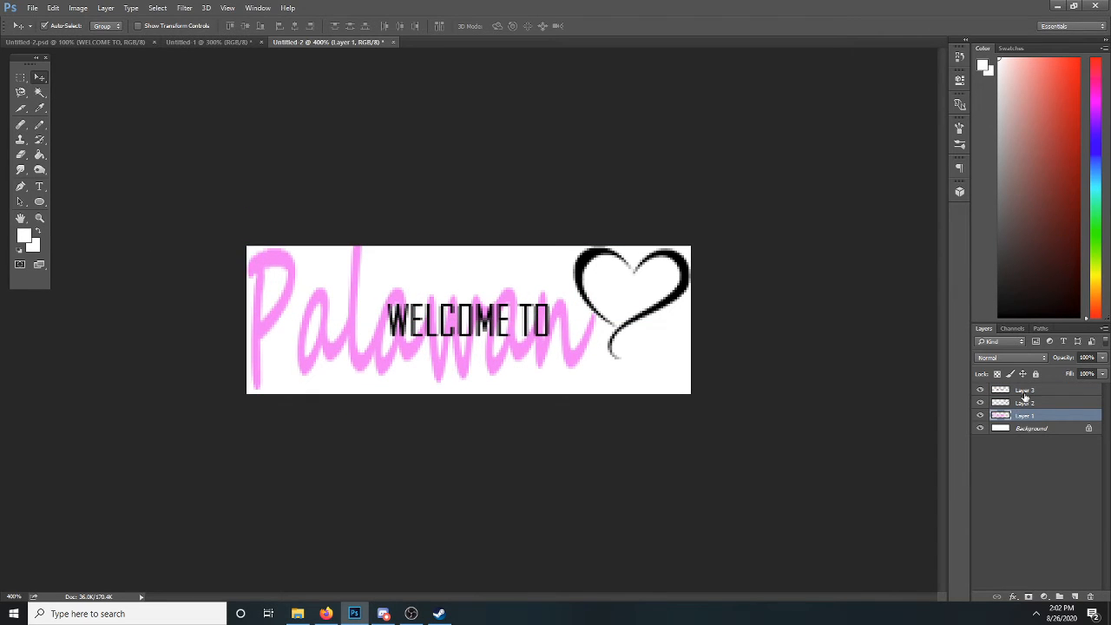
left_click(1024, 392)
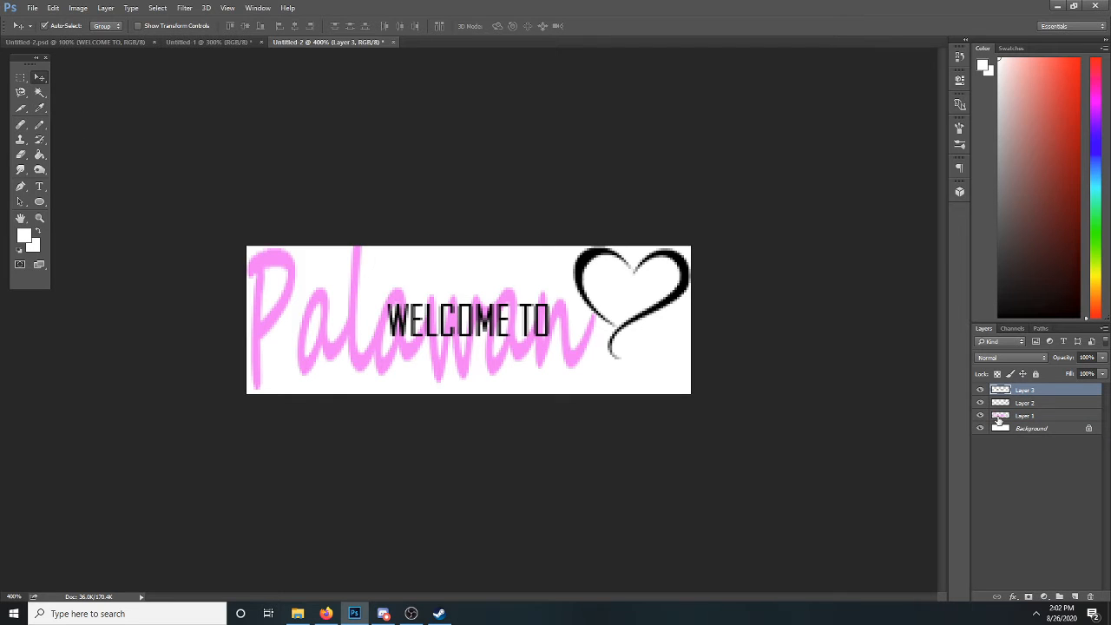
left_click(979, 389)
left_click(979, 390)
- Move the WELCOME TO lettering to the banner's top edge above Palawan, between the l and the heart, and nudge it slightly right
left_click_drag(463, 323, 469, 270)
left_click(1020, 392)
key("Right")
key("Right")
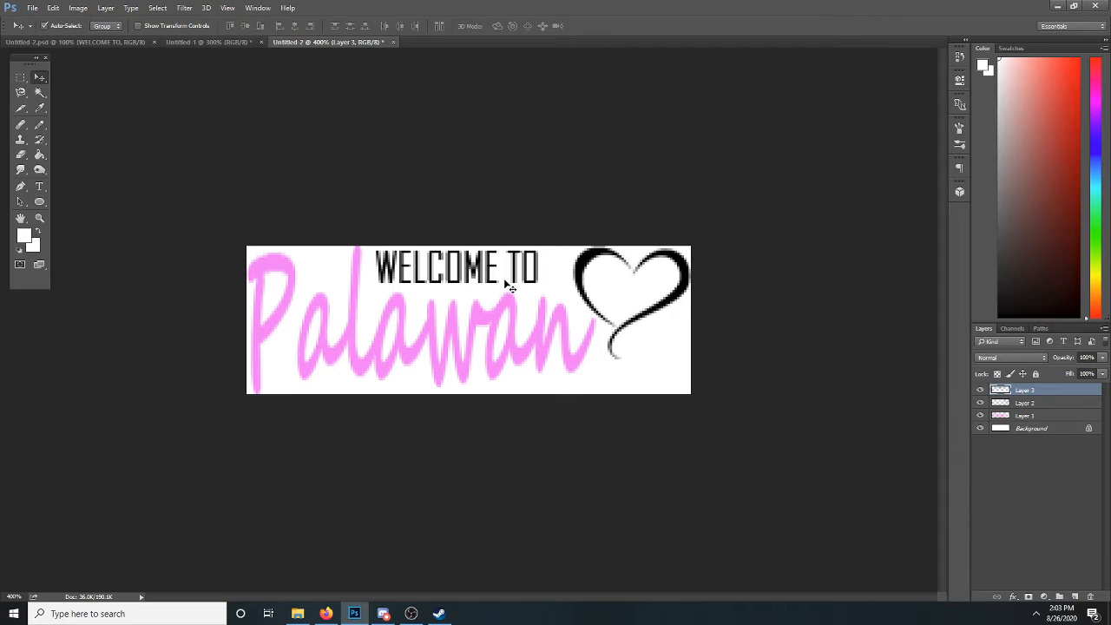
key("Right")
key("Right")
key("Right")
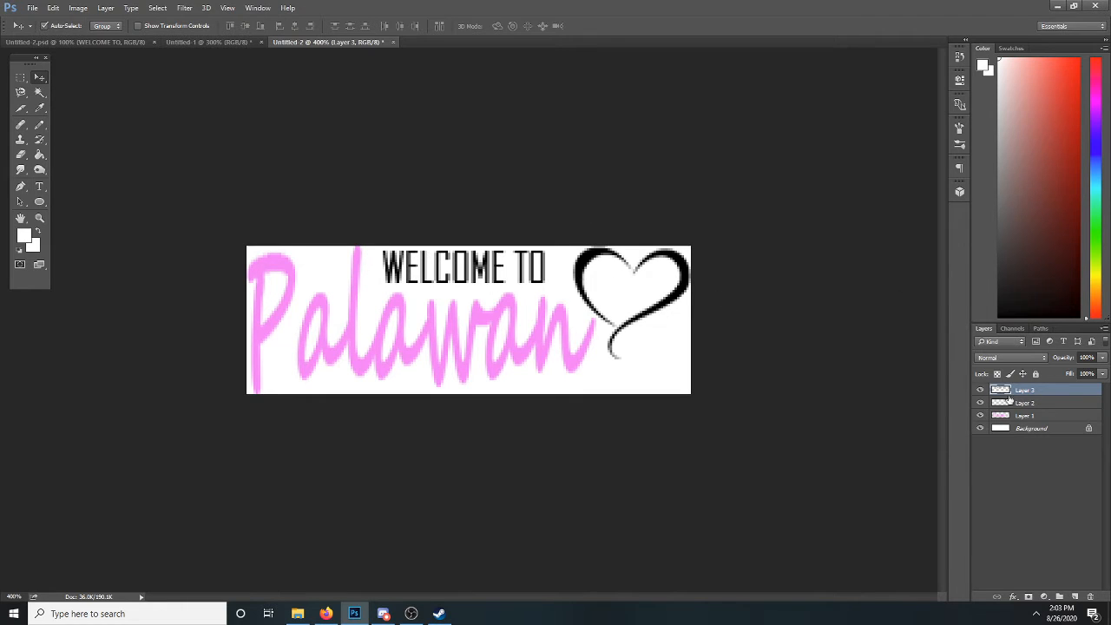
- Apply a #62a8de blue Color Overlay to the heart's layer and compare the result with the original banner in Untitled-2.psd
left_click(1035, 405)
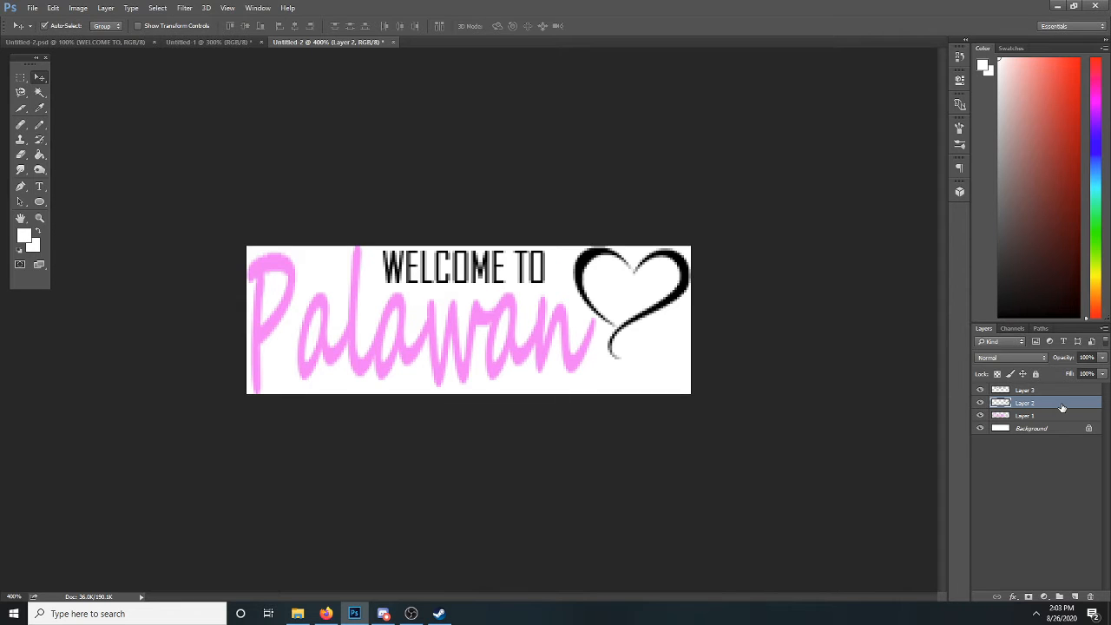
double_click(1062, 407)
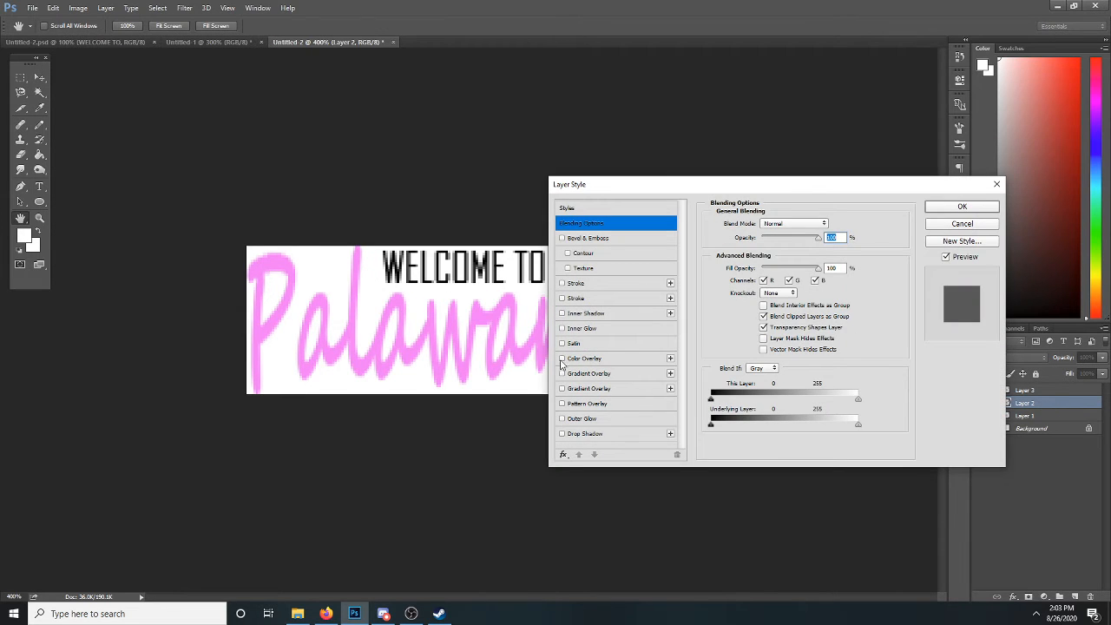
left_click(562, 358)
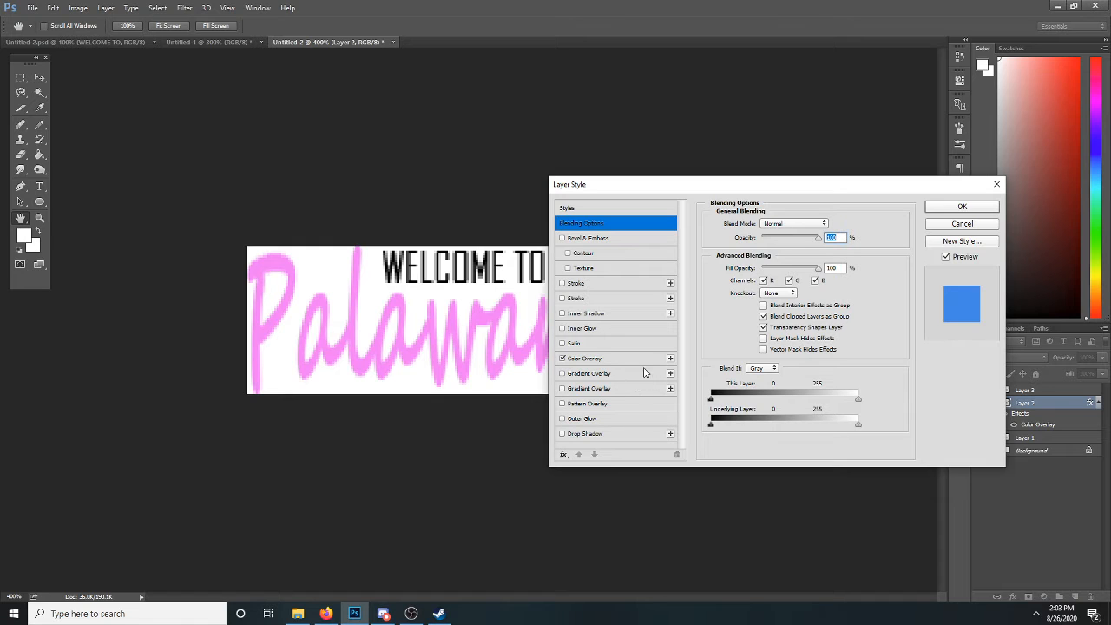
left_click(591, 359)
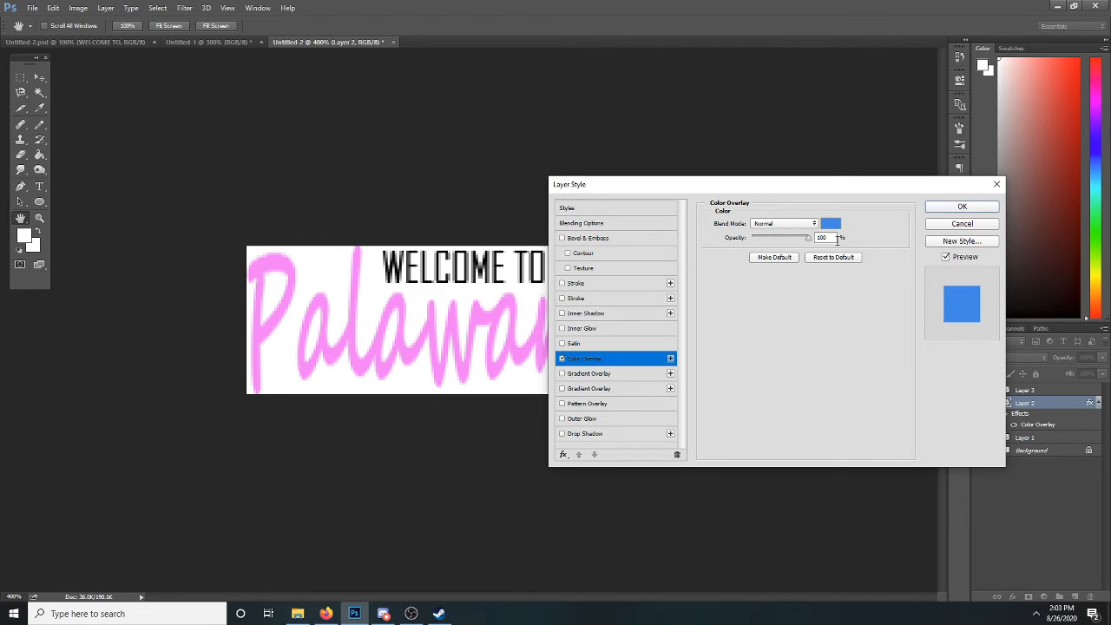
left_click(831, 224)
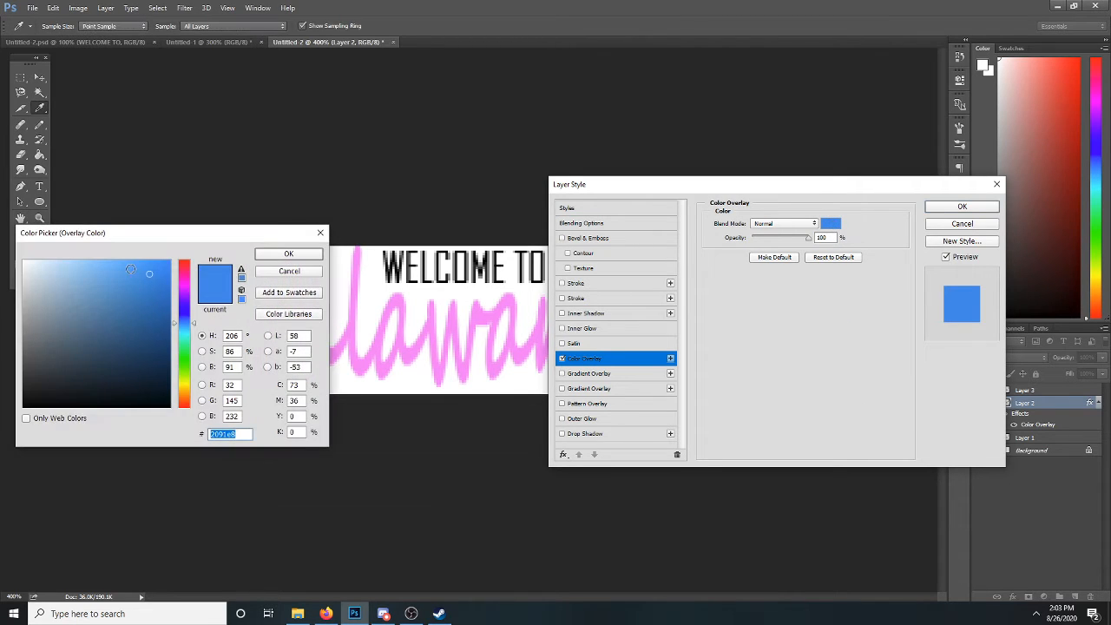
left_click_drag(130, 269, 103, 278)
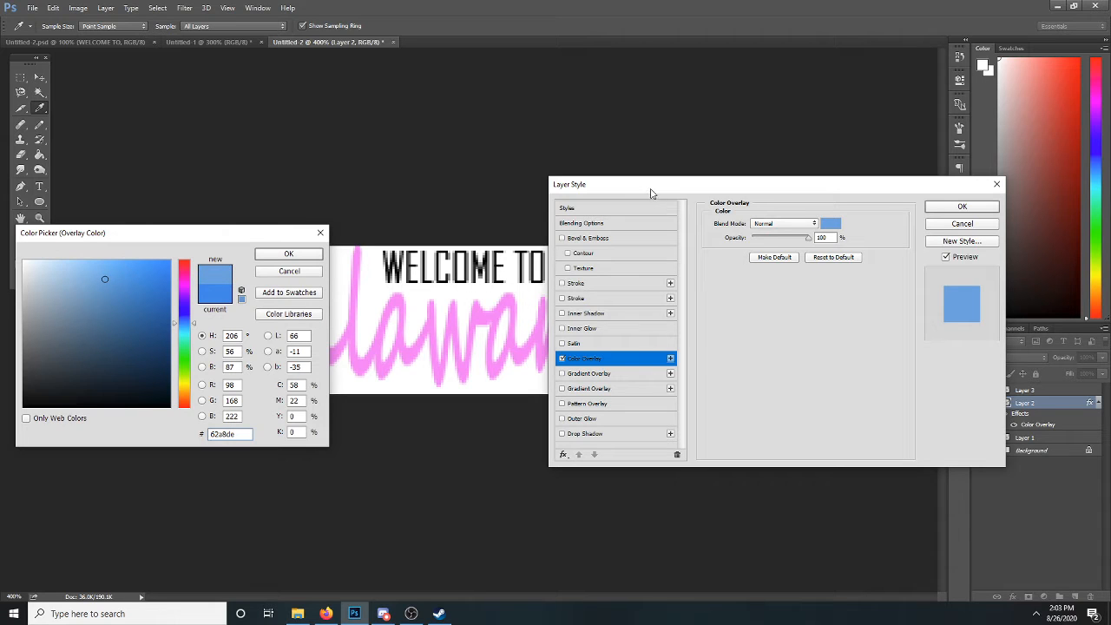
left_click(287, 255)
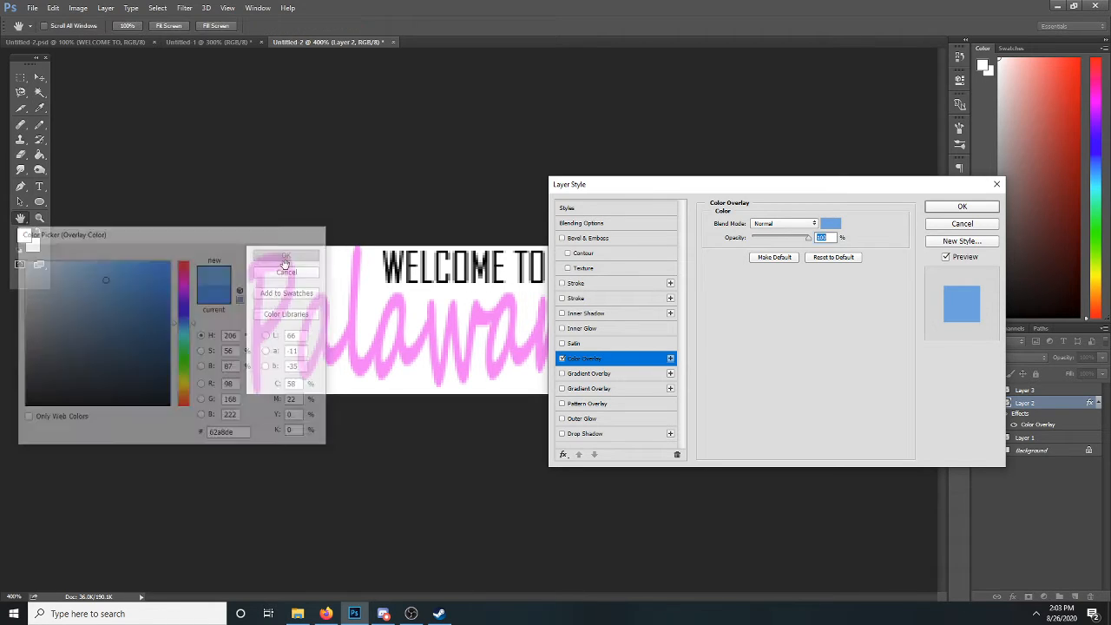
left_click(944, 206)
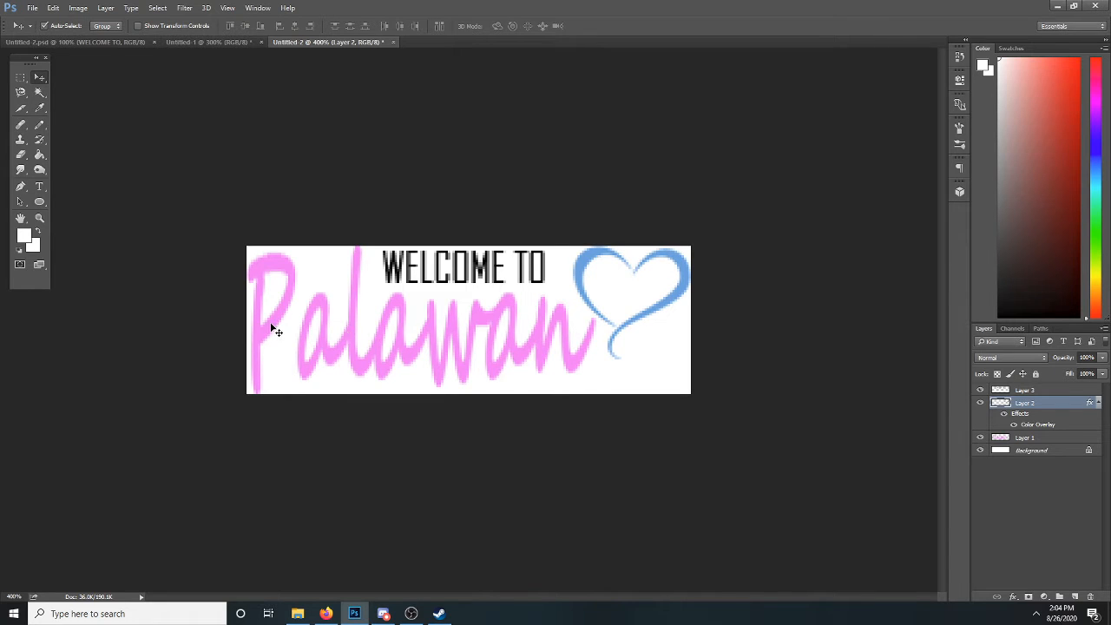
left_click(89, 41)
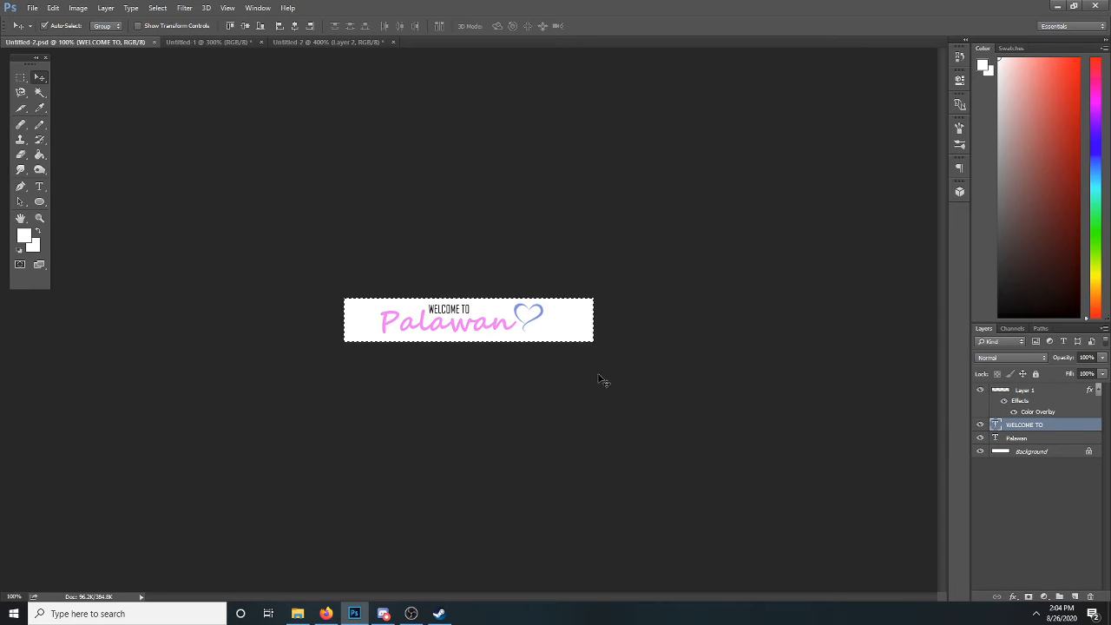
left_click(329, 41)
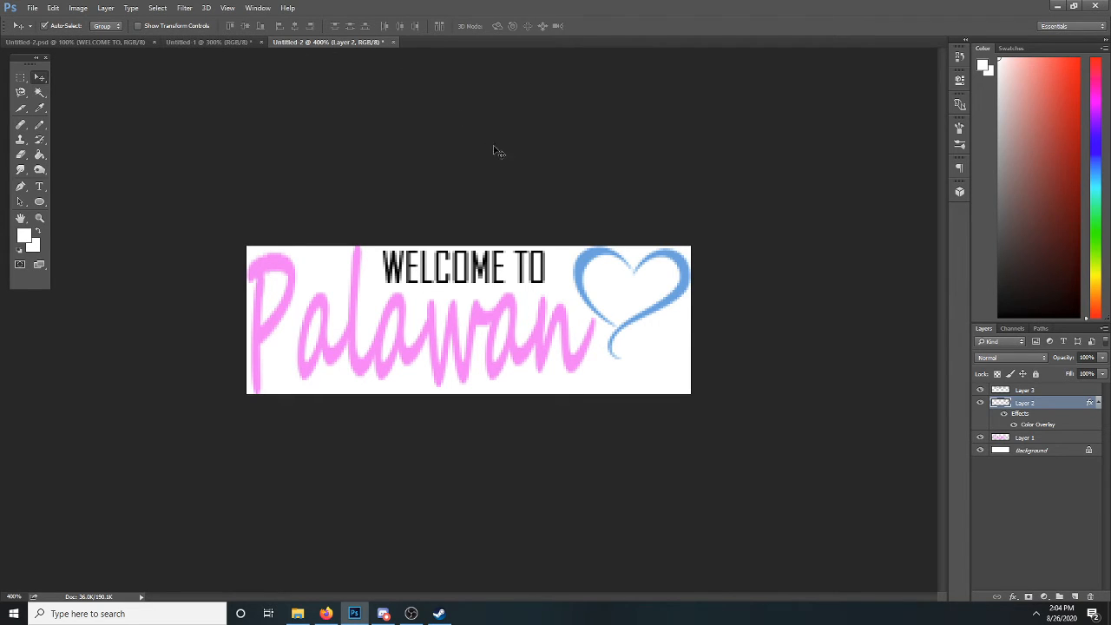
- Slice the whole banner with the Slice tool and divide it evenly into 2 slices down and 6 across
left_click(20, 111)
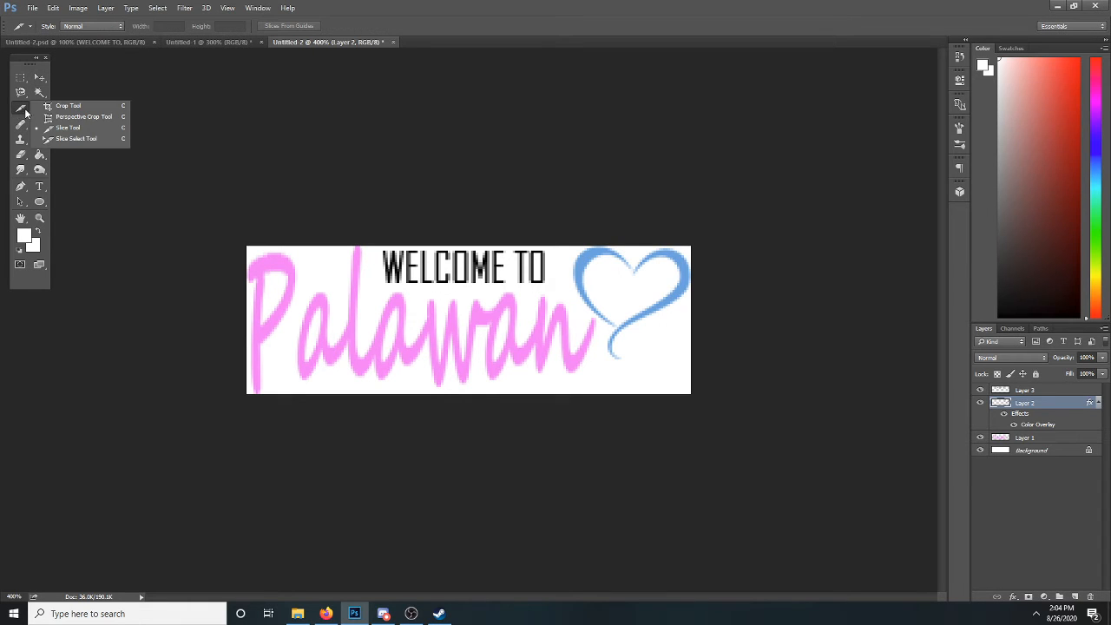
left_click(69, 127)
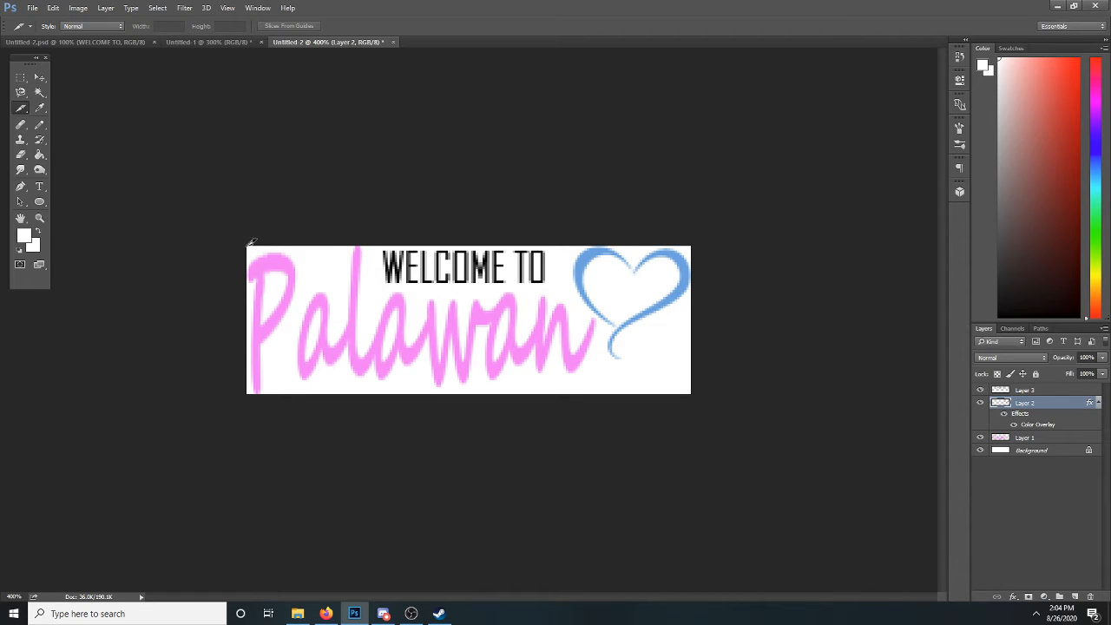
left_click_drag(251, 242, 695, 388)
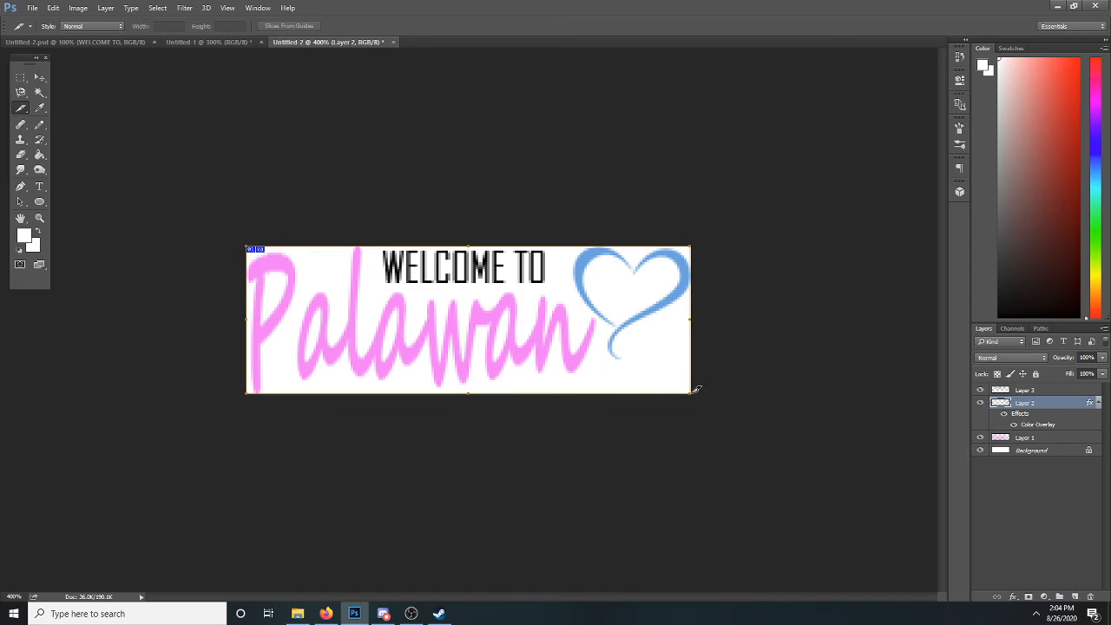
right_click(328, 310)
left_click(392, 363)
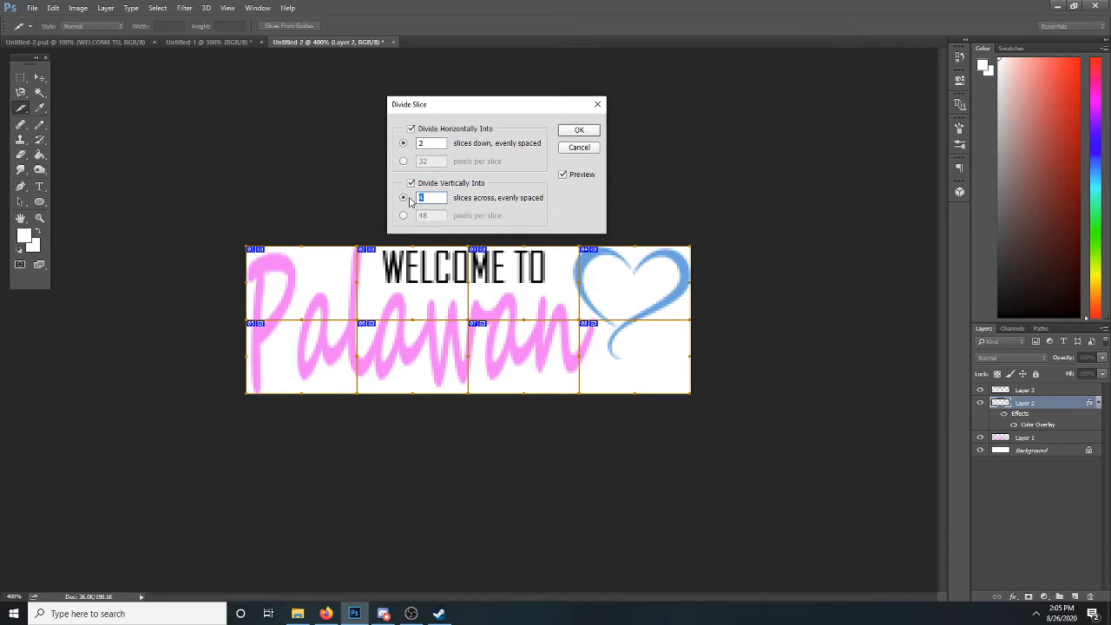
type("6")
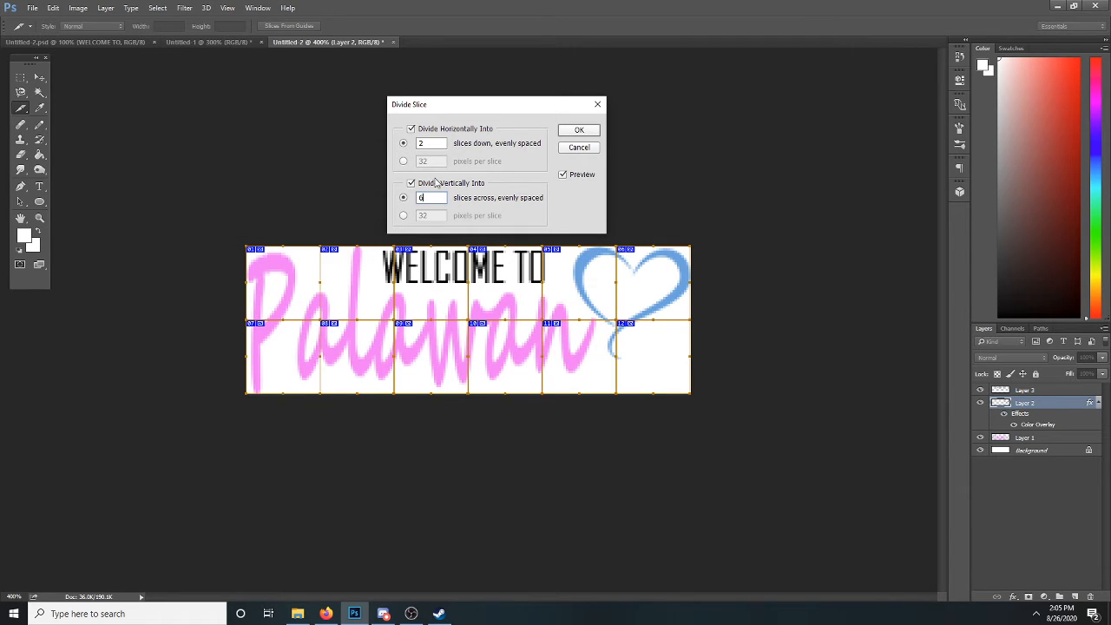
left_click(579, 131)
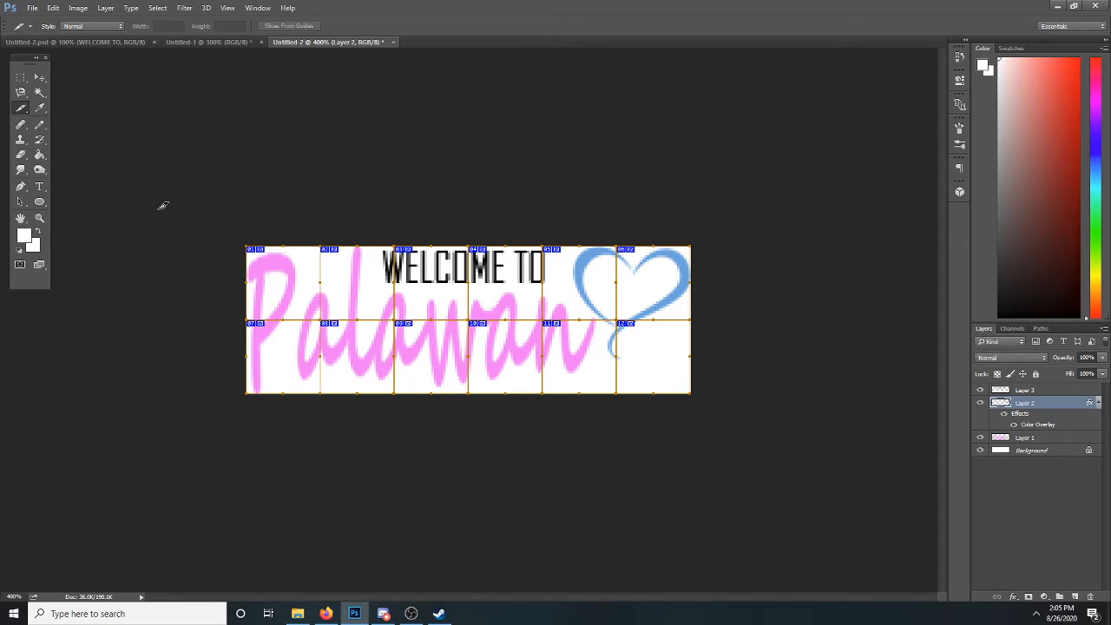
- Marquee-select the first slice of the upper row, around the top of the P, and try to copy it from the heart's layer
left_click(40, 78)
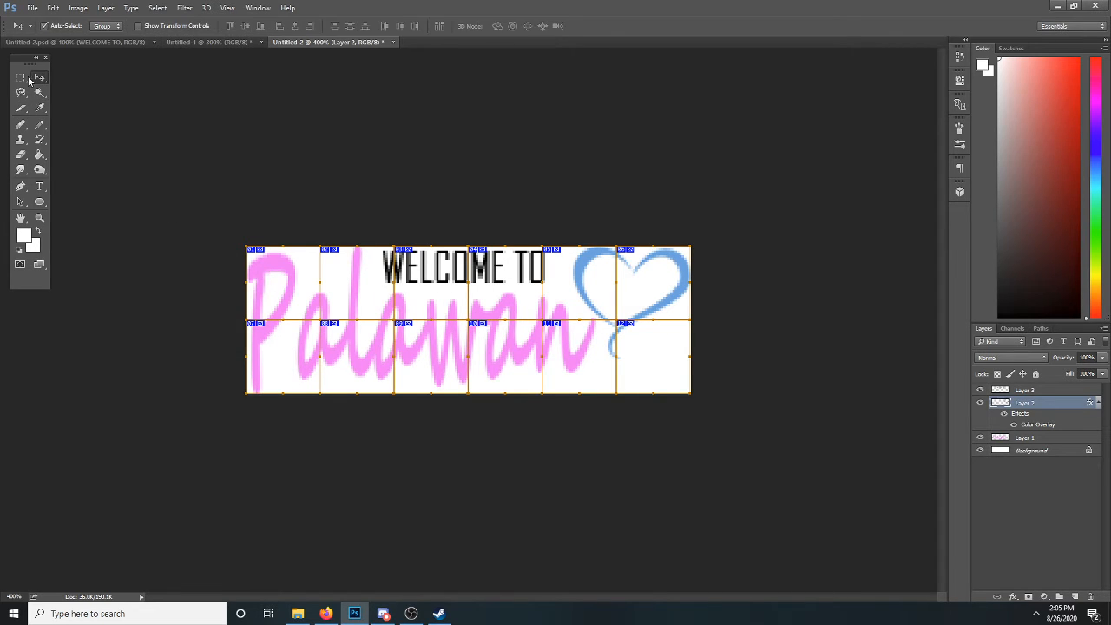
left_click(21, 79)
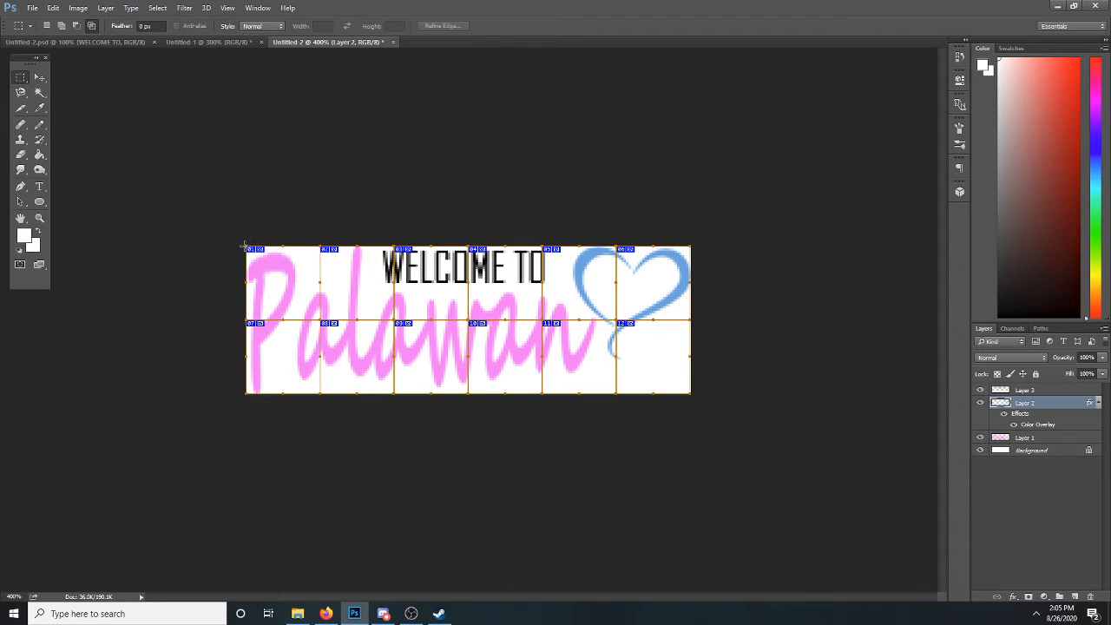
left_click_drag(246, 246, 321, 287)
left_click(53, 8)
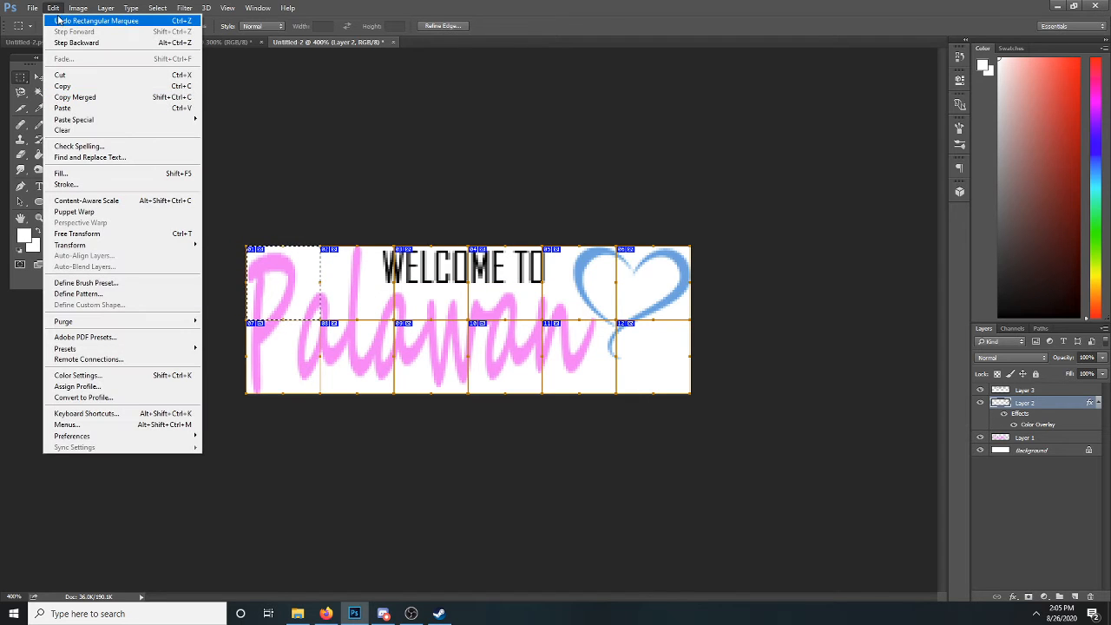
left_click(59, 86)
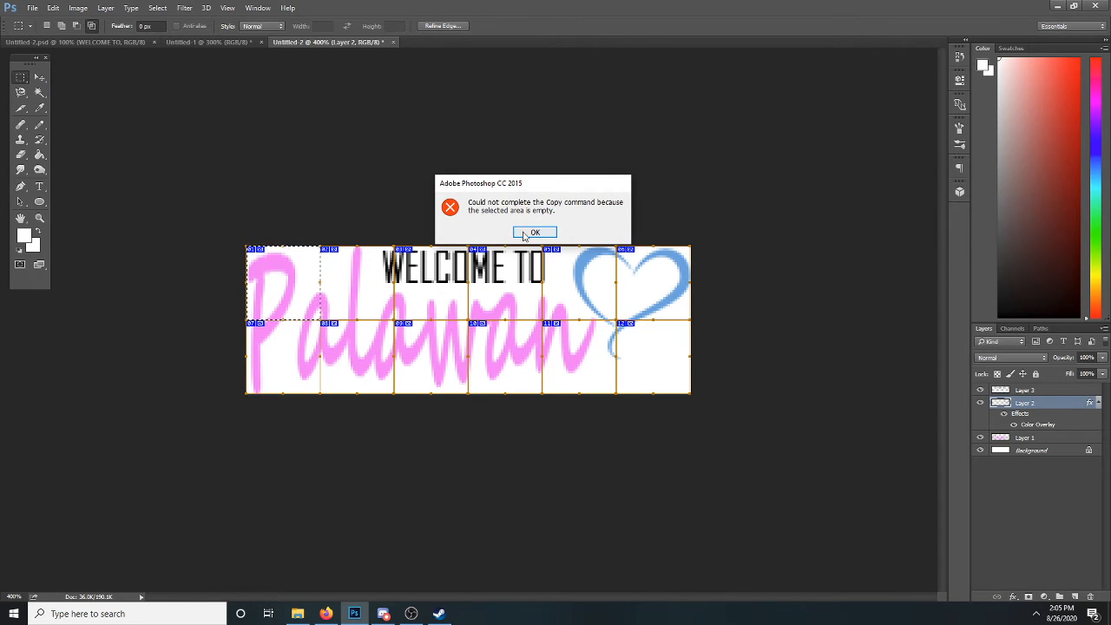
left_click(536, 233)
- Flatten the banner into a single layer and copy the selected first slice
left_click(100, 8)
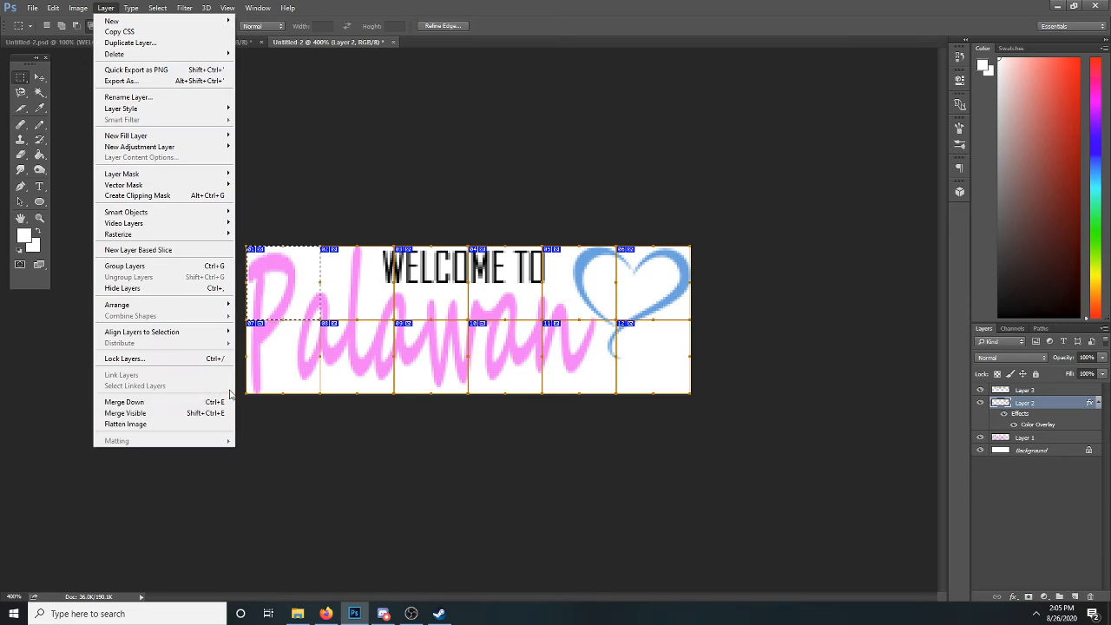
left_click(180, 423)
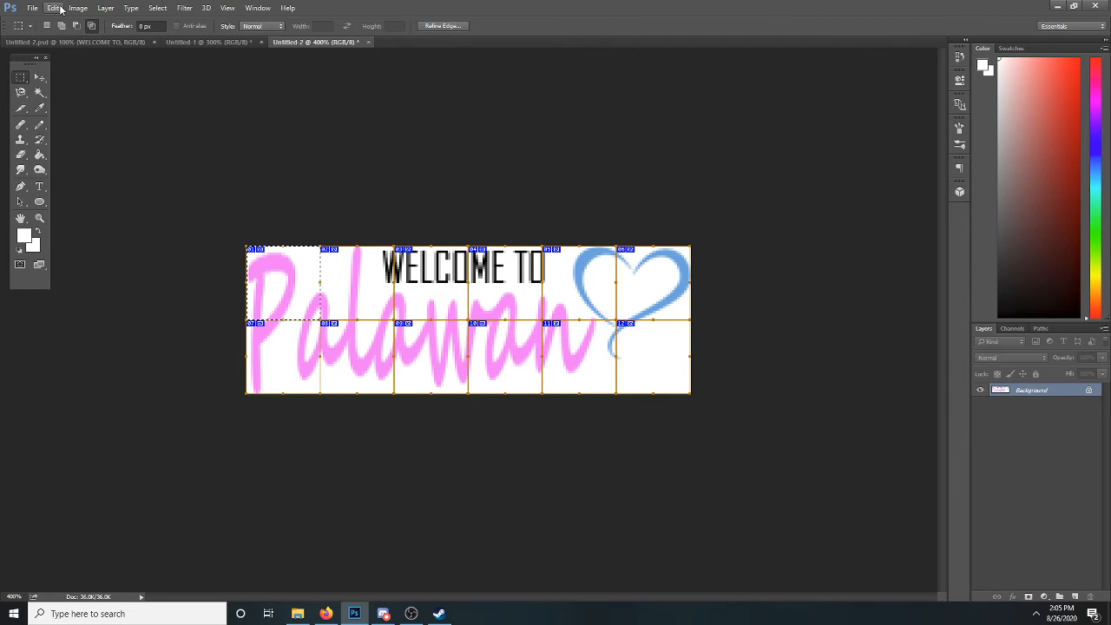
left_click(55, 9)
left_click(63, 86)
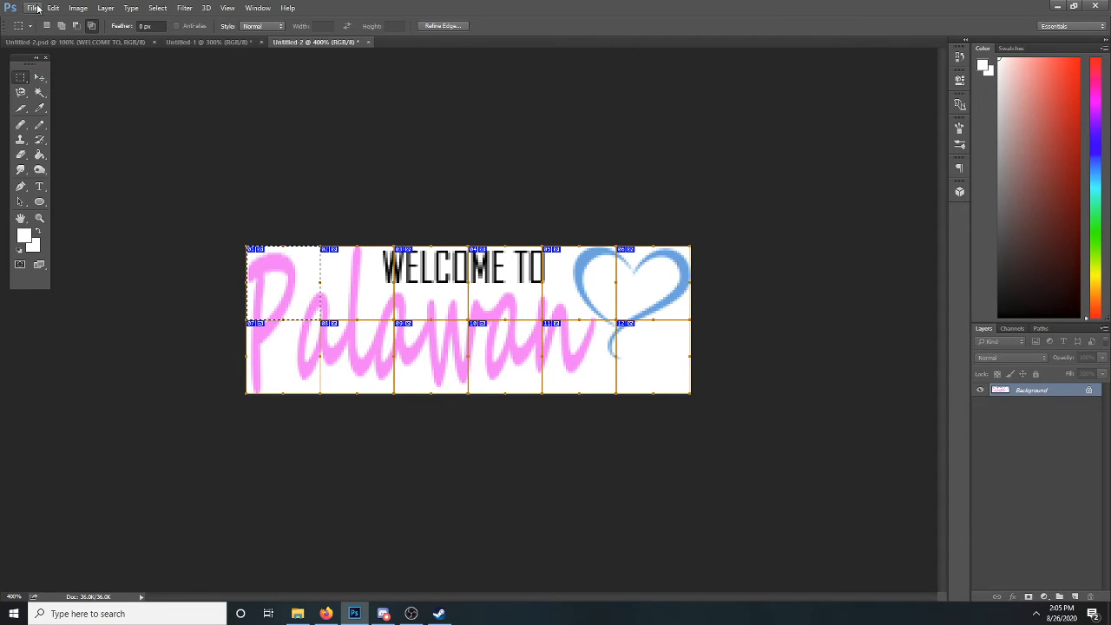
- Create a new document with the preset clipboard size and paste the copied slice into it
left_click(32, 8)
left_click(61, 20)
left_click(346, 193)
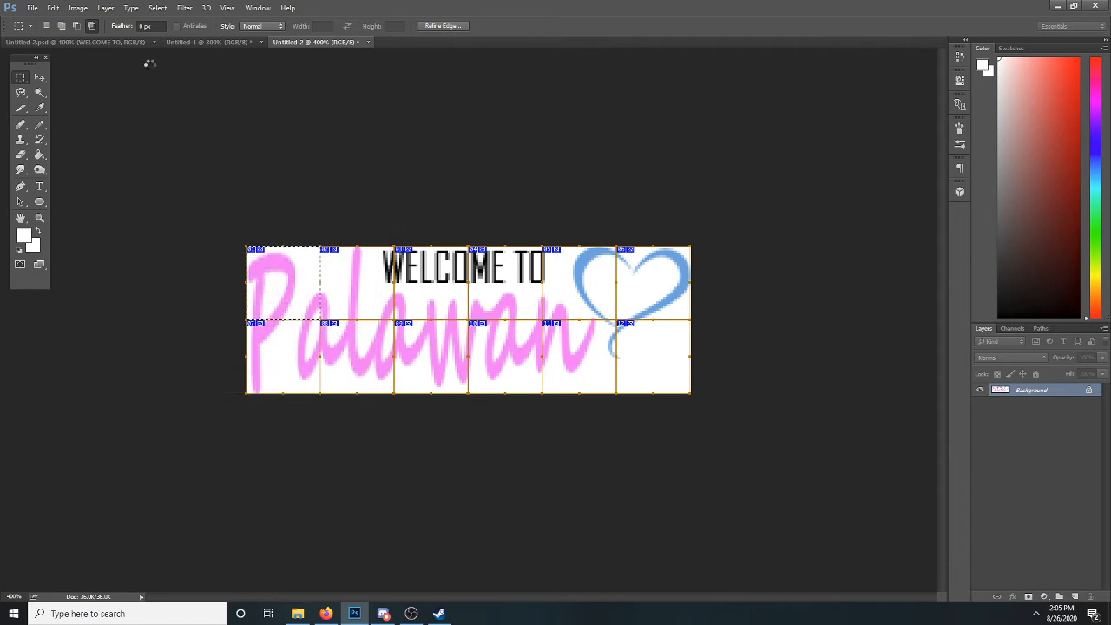
left_click(52, 7)
left_click(74, 108)
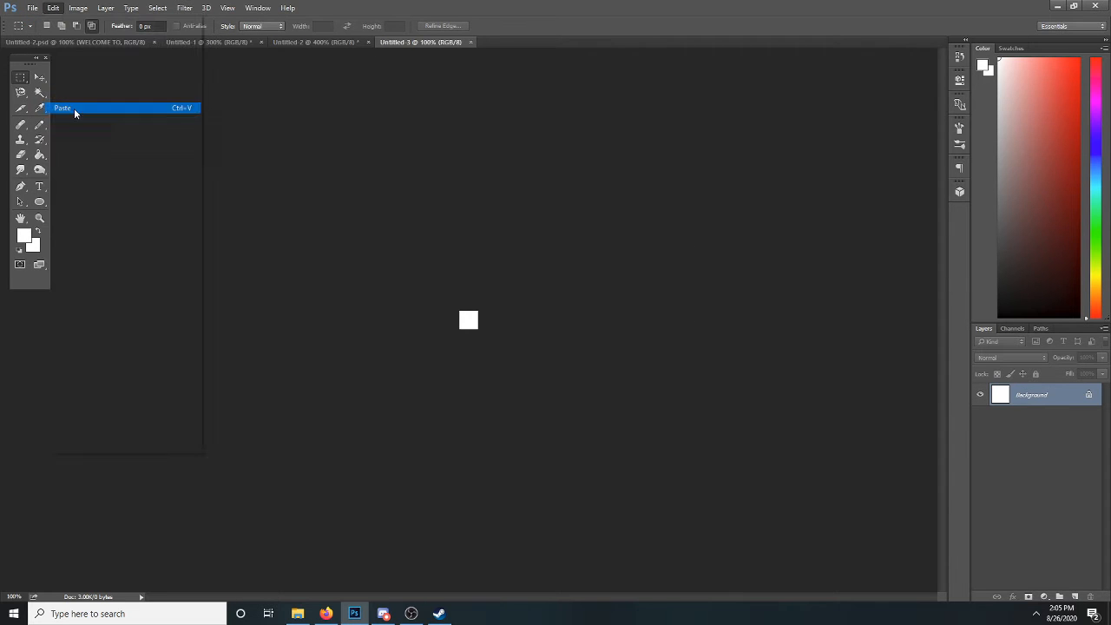
- Save the tile document as a JPEG named palawan1 in the palawan folder, accepting the default JPEG options
left_click(33, 8)
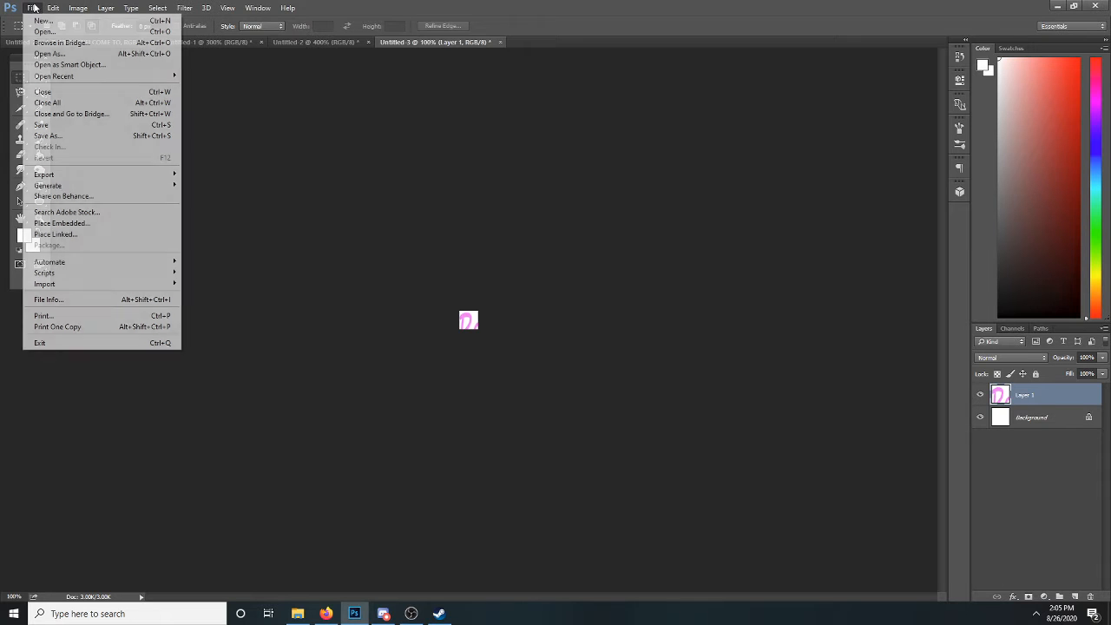
left_click(48, 136)
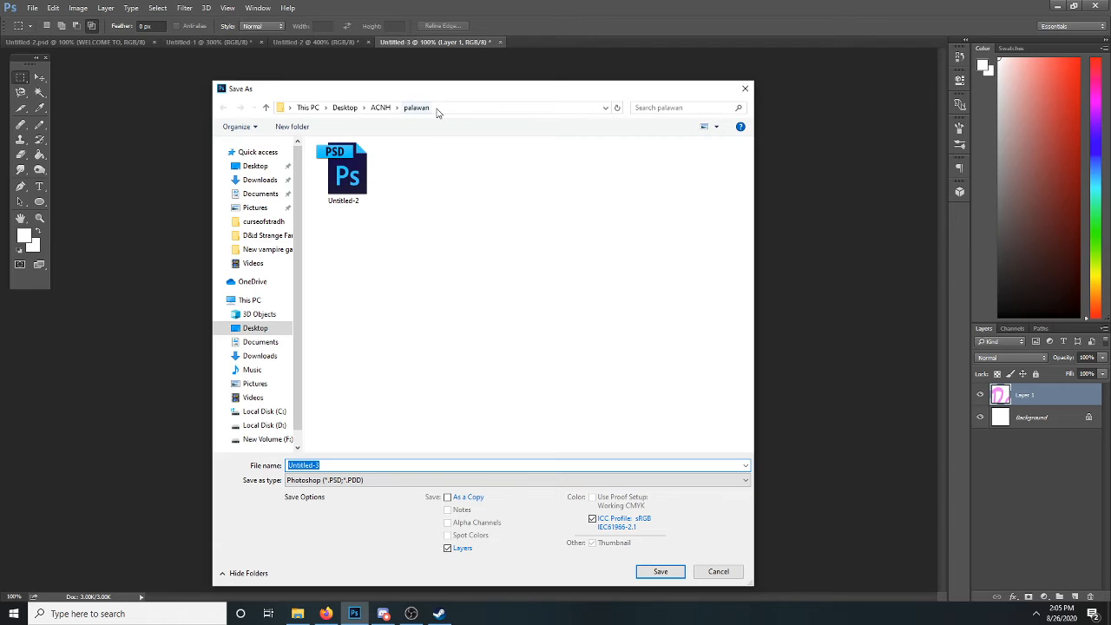
left_click(354, 480)
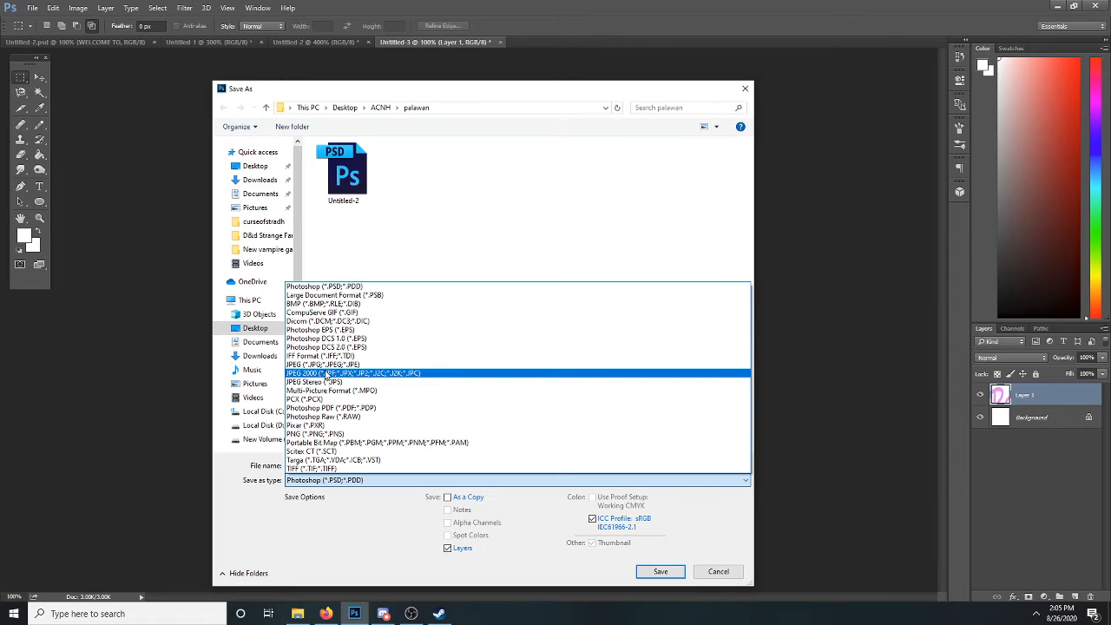
left_click(332, 365)
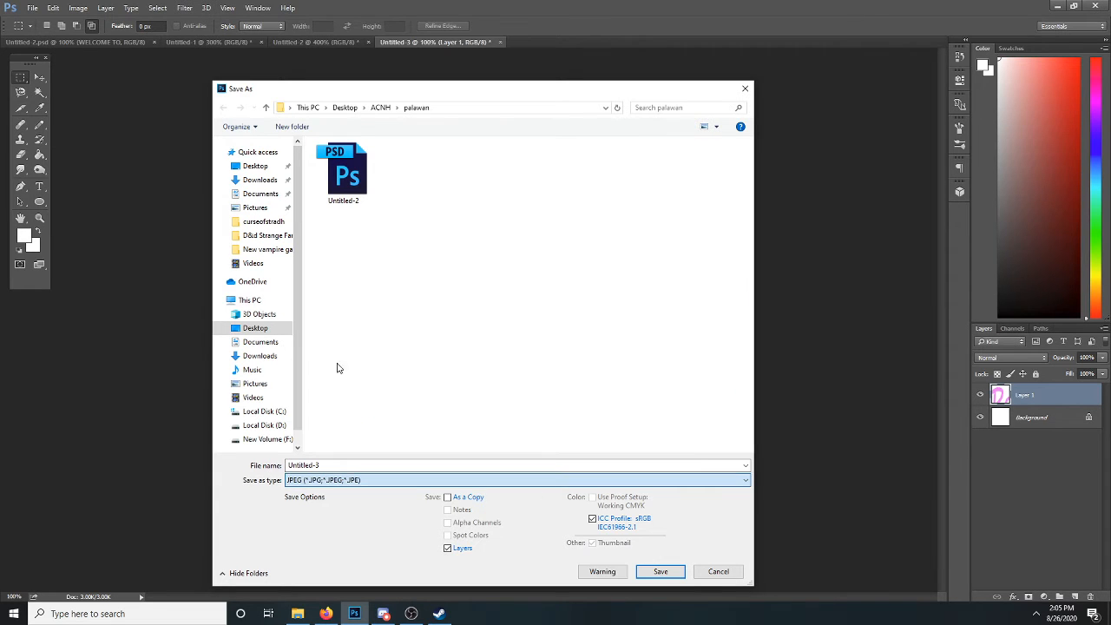
left_click(334, 464)
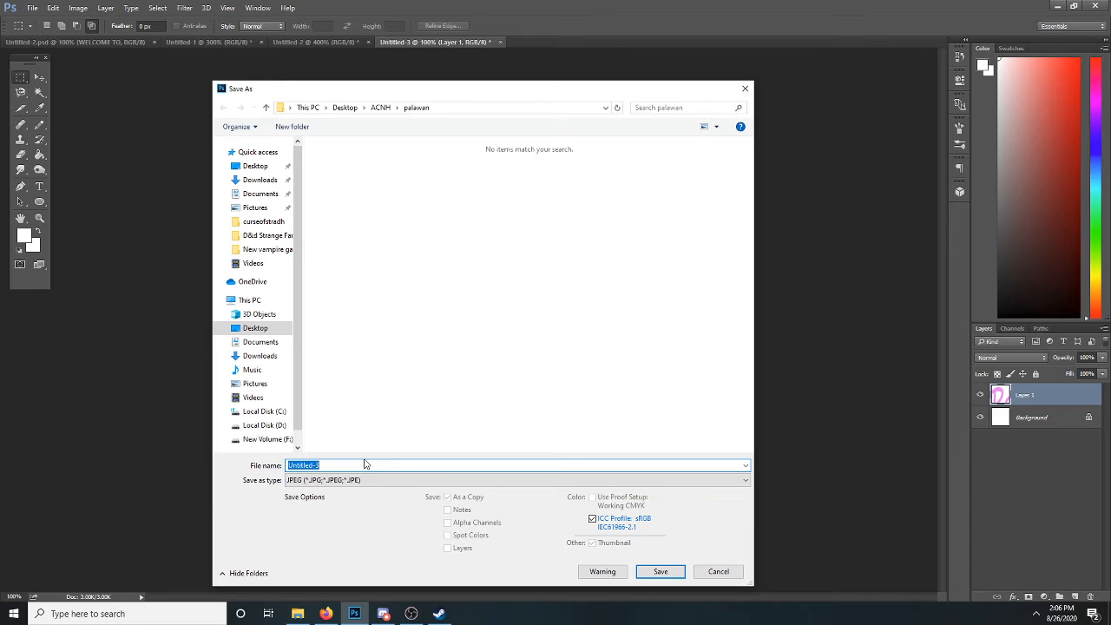
type("palawan1")
left_click(660, 572)
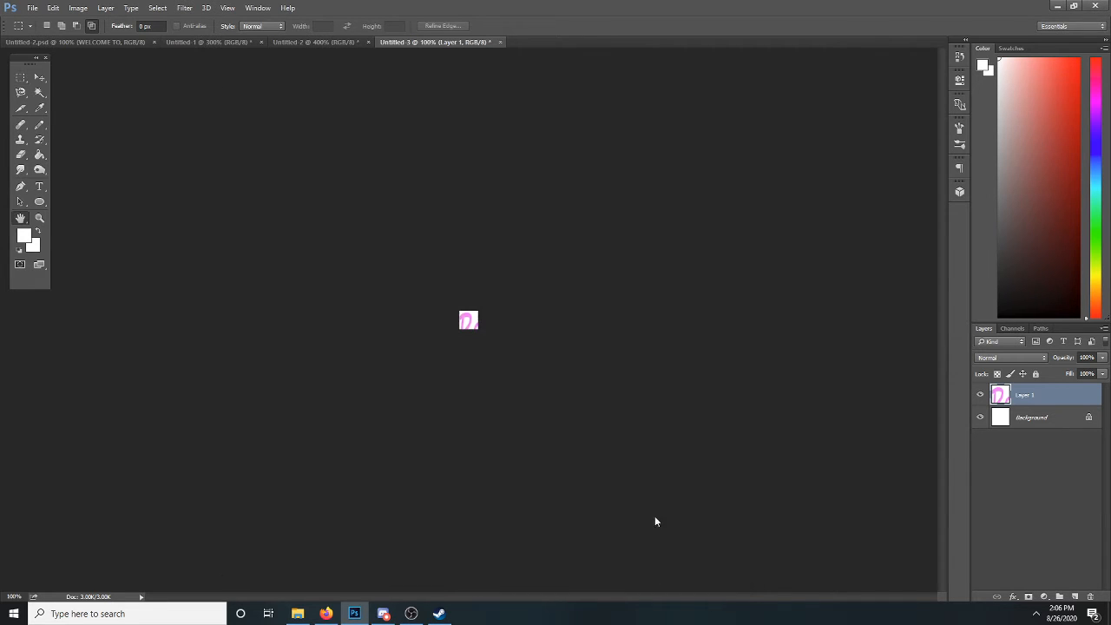
left_click(436, 109)
- Switch to the acpatterns.com editor and load palawan1 from the ACNH palawan folder for conversion, keeping it one pattern wide and tall
left_click(334, 614)
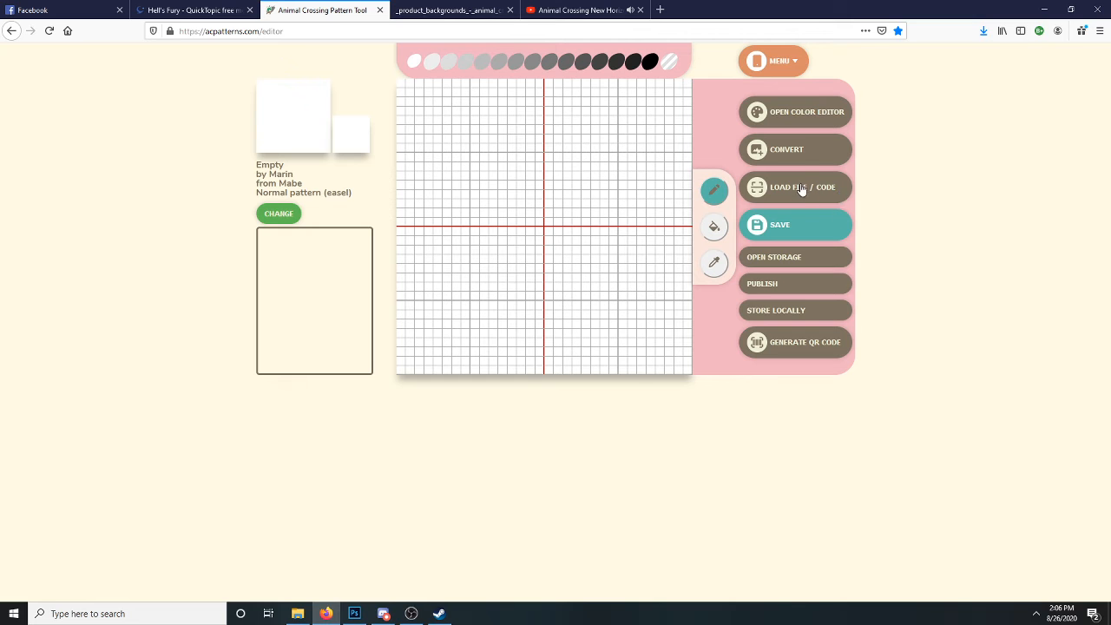
left_click(790, 151)
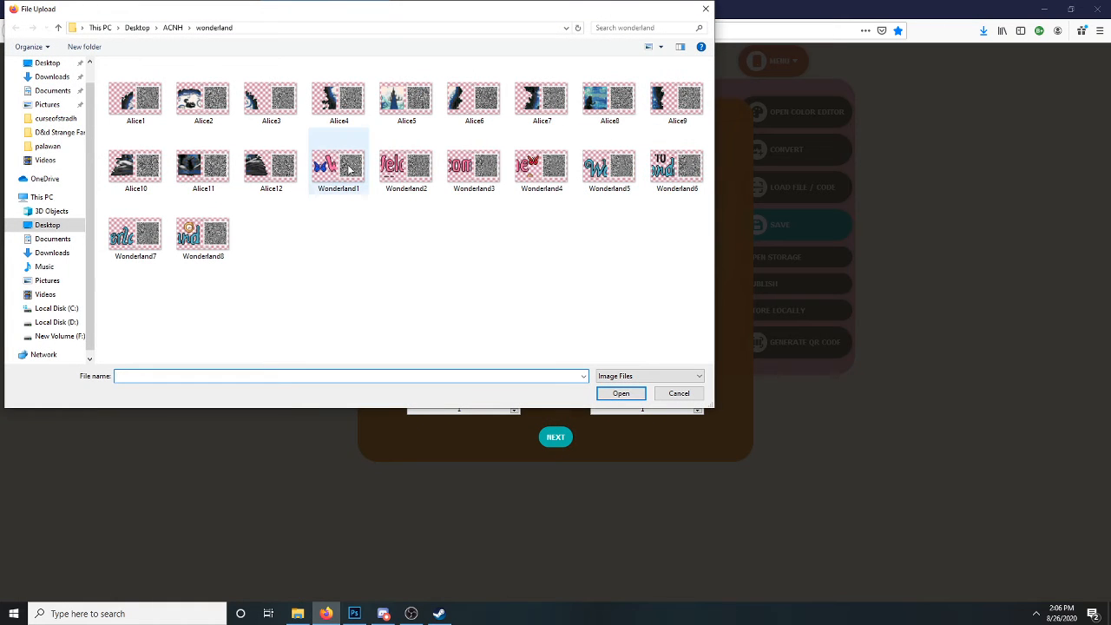
left_click(170, 28)
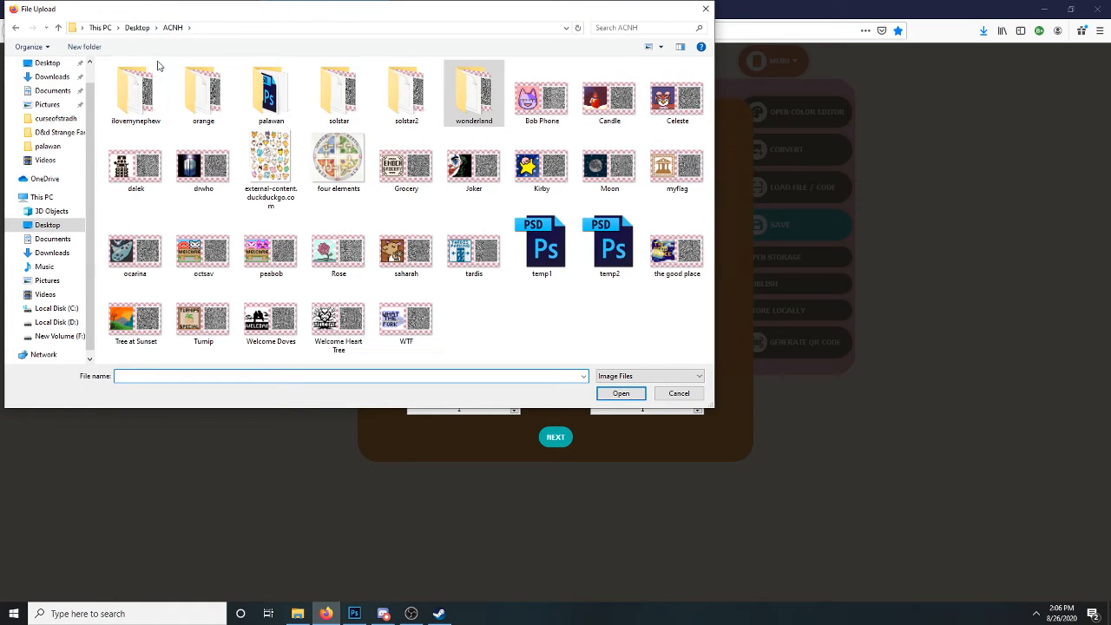
double_click(268, 108)
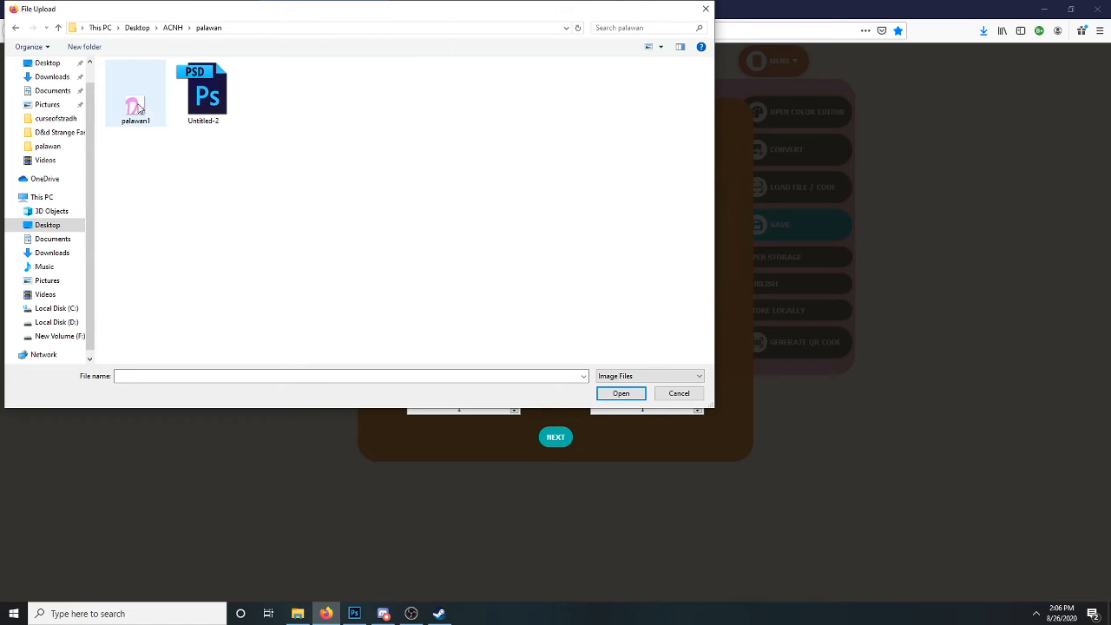
left_click(139, 106)
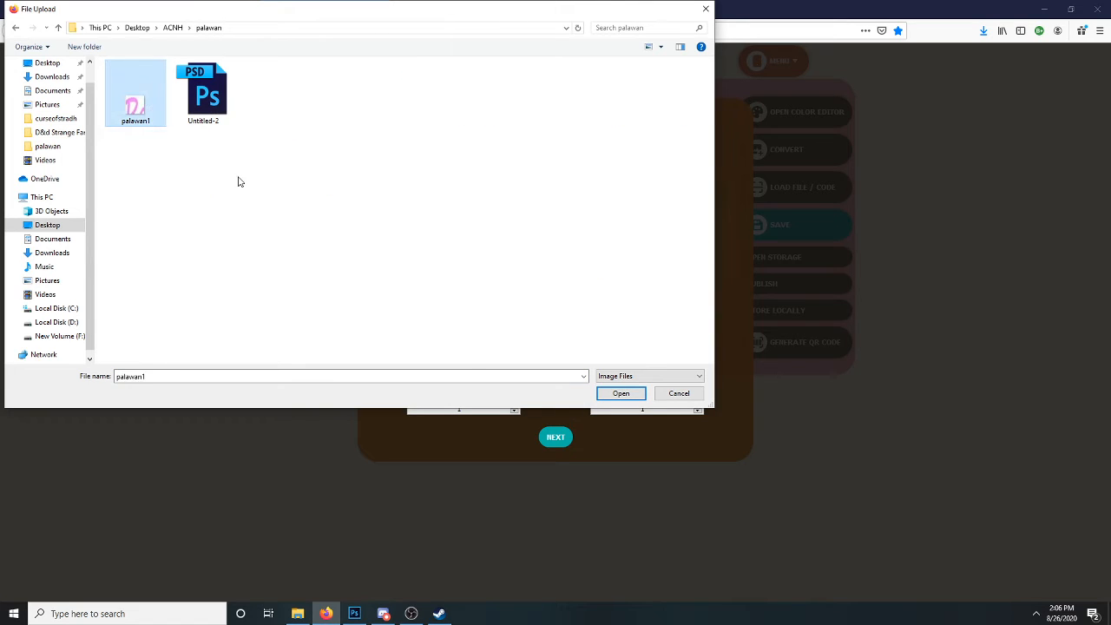
left_click(616, 393)
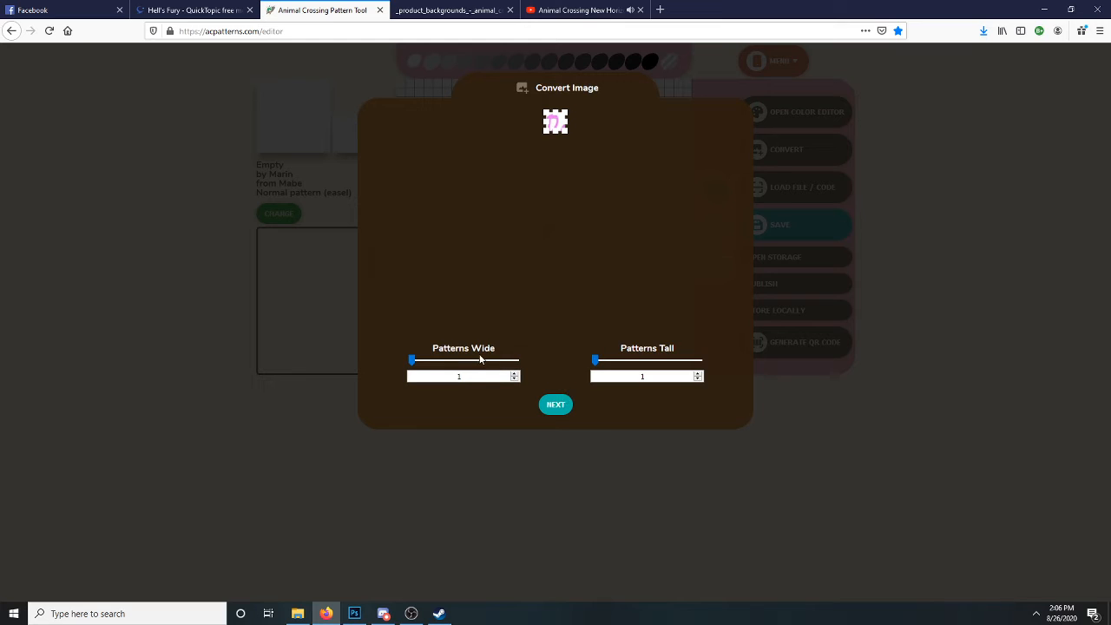
left_click(555, 406)
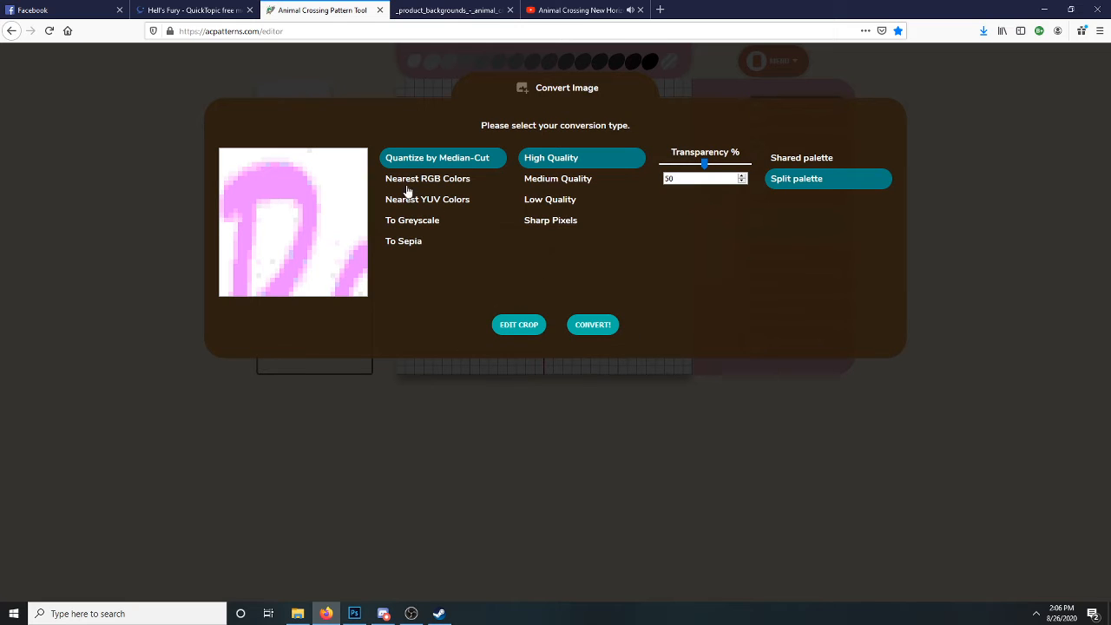
- Preview the tile with the RGB, YUV, greyscale and sepia conversions and lower qualities, returning to Quantize by Median-Cut at High Quality
left_click(445, 182)
left_click(438, 201)
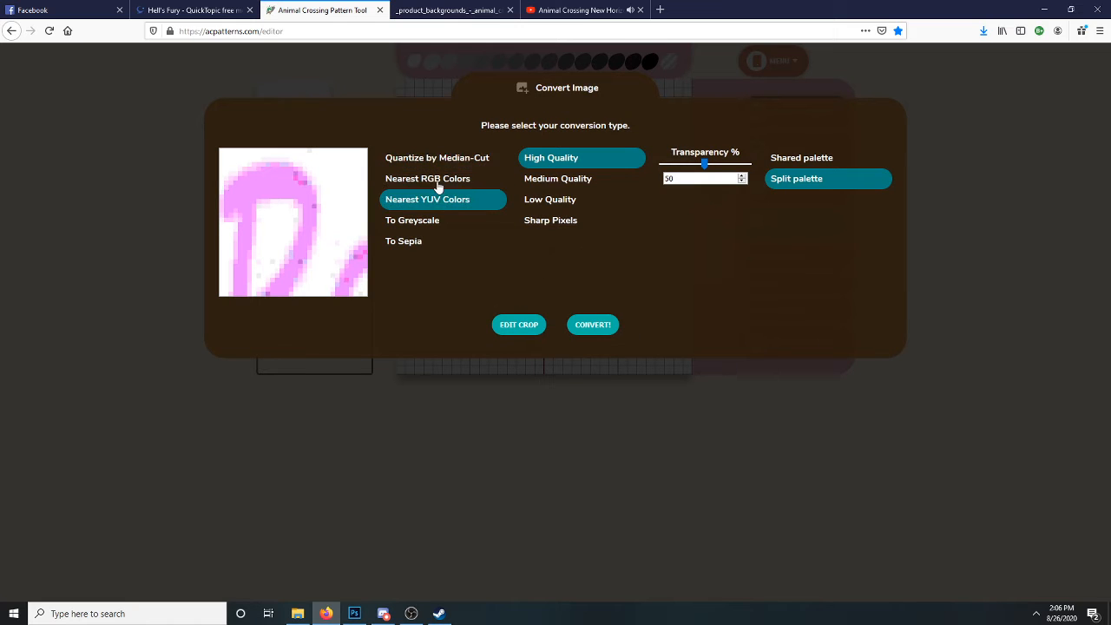
left_click(415, 225)
left_click(414, 245)
left_click(558, 183)
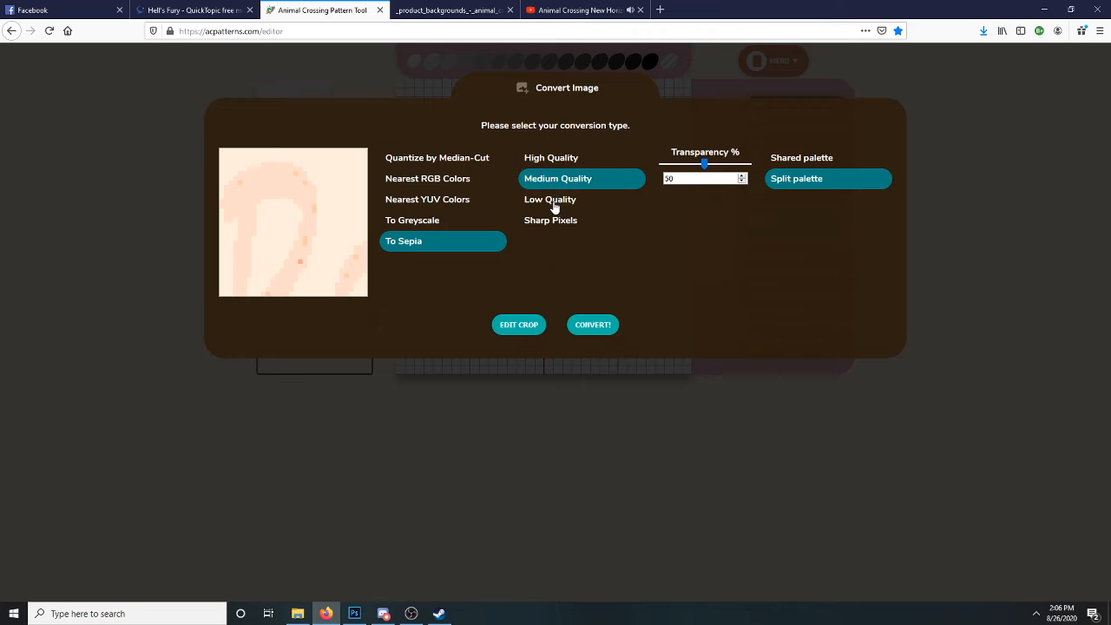
left_click(556, 201)
left_click(549, 161)
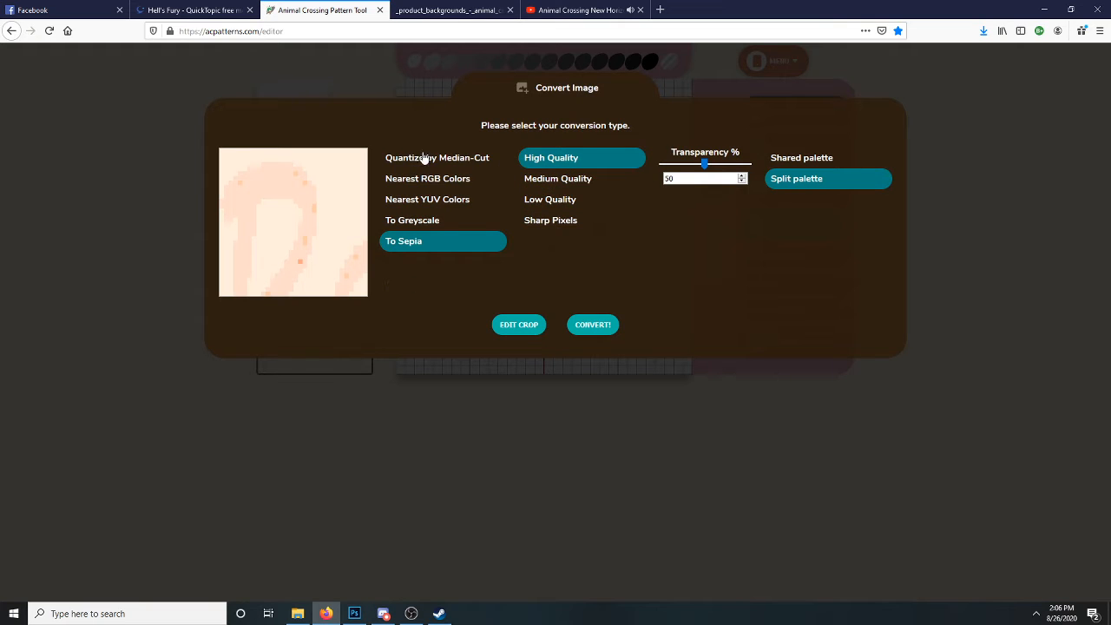
left_click(421, 163)
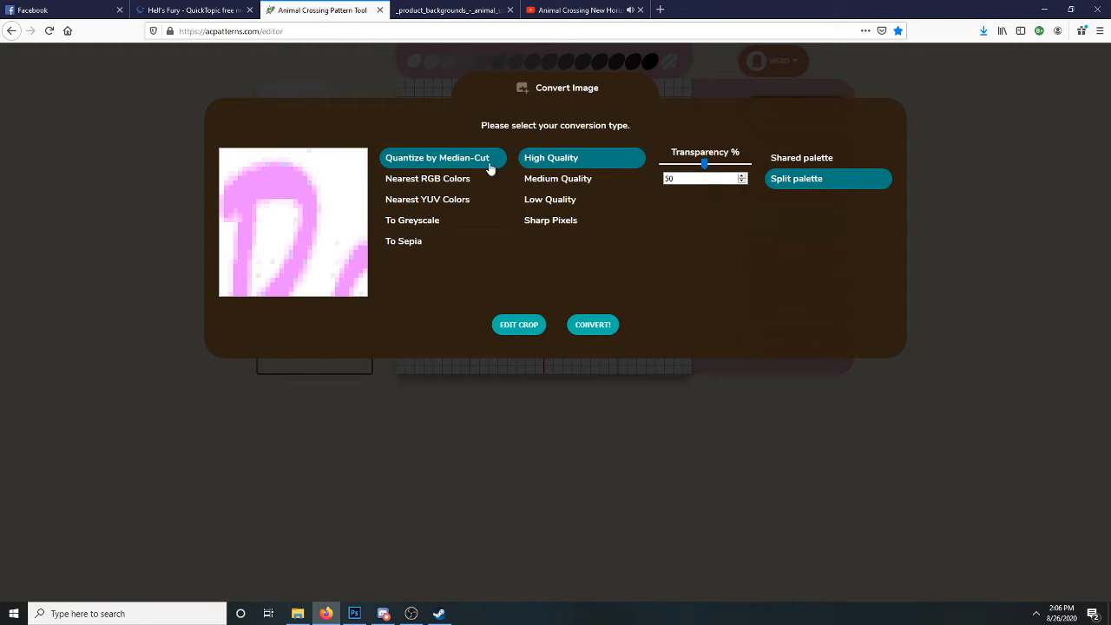
- Compare the RGB, YUV and quality options again, and convert the tile using Quantize by Median-Cut, High Quality and Split palette
left_click(442, 179)
left_click(431, 163)
left_click(426, 198)
left_click(421, 163)
left_click(566, 184)
left_click(553, 201)
left_click(549, 222)
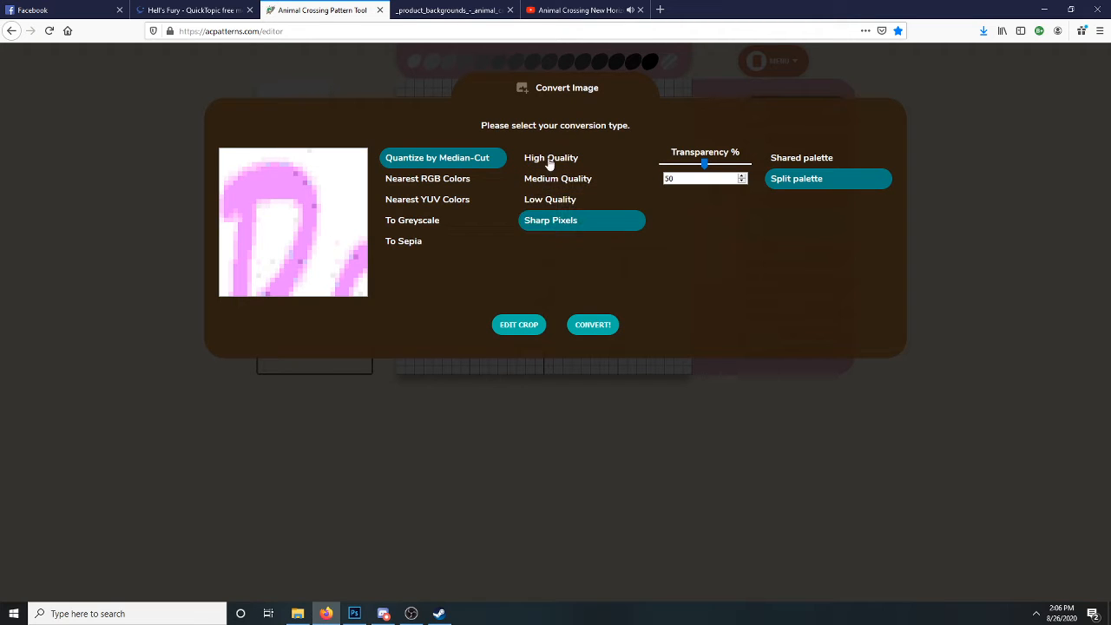
left_click(549, 161)
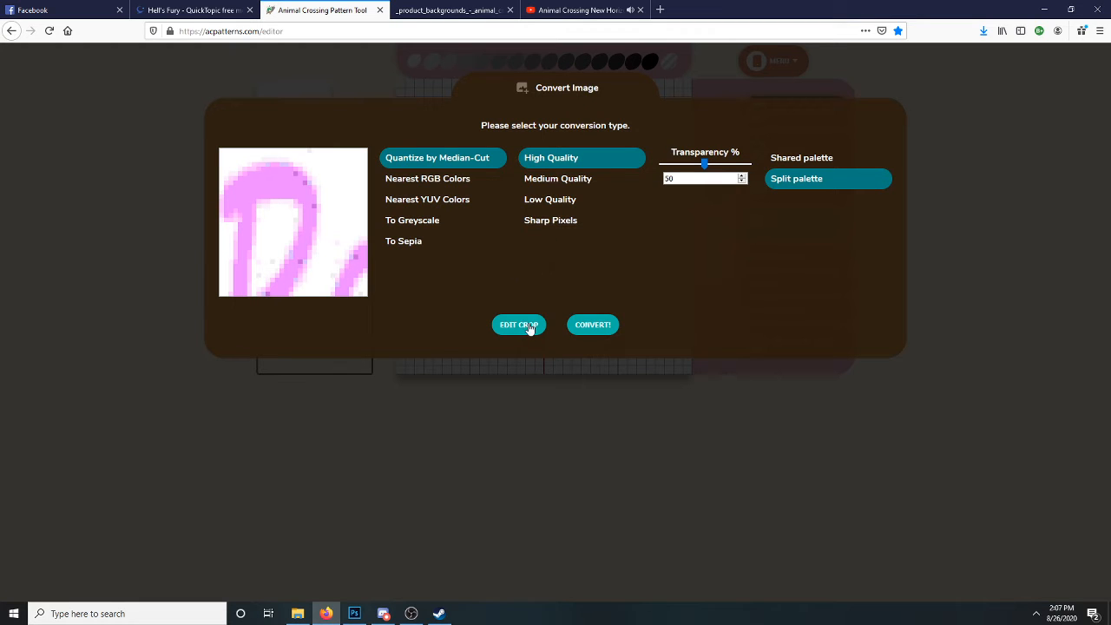
left_click(593, 325)
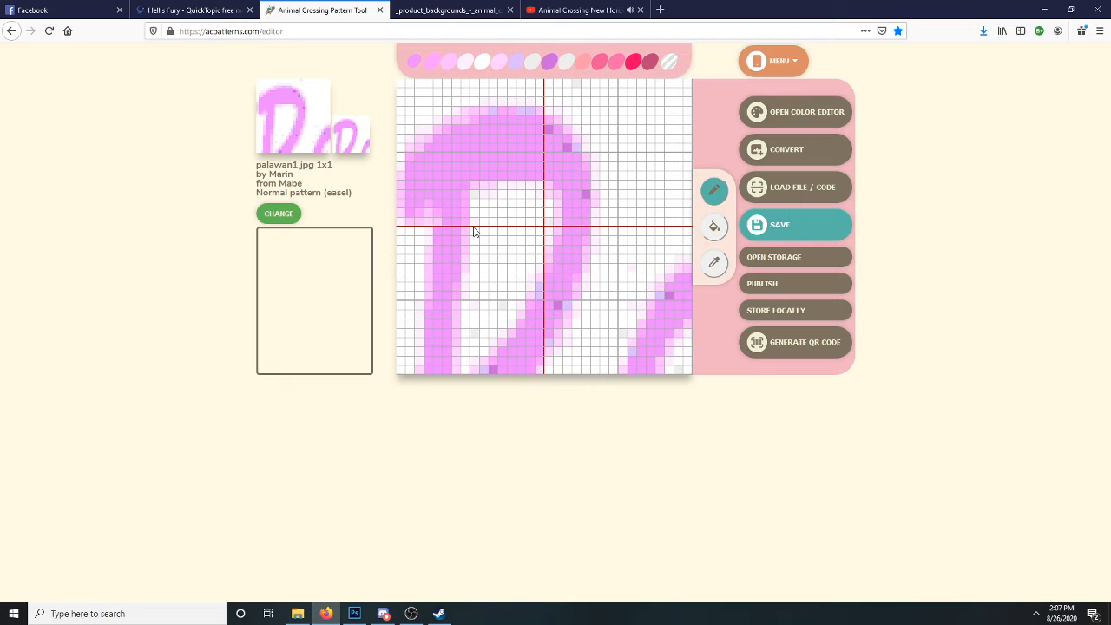
- Enlarge the original tile to 600% in Photoshop and compare it with the converted pattern in the browser
left_click(345, 616)
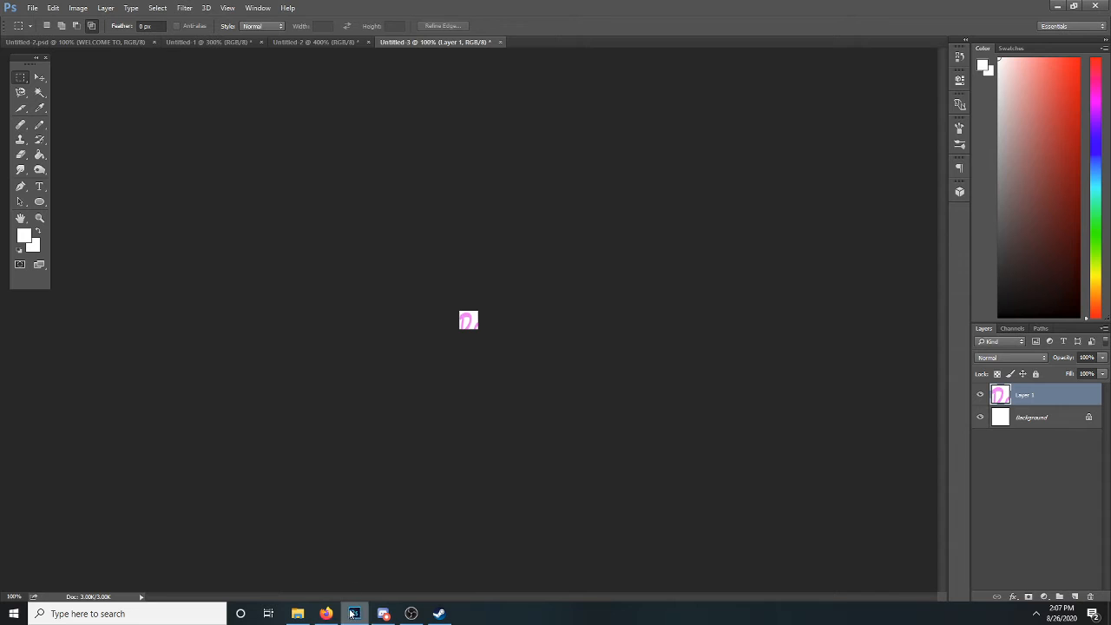
left_click(39, 217)
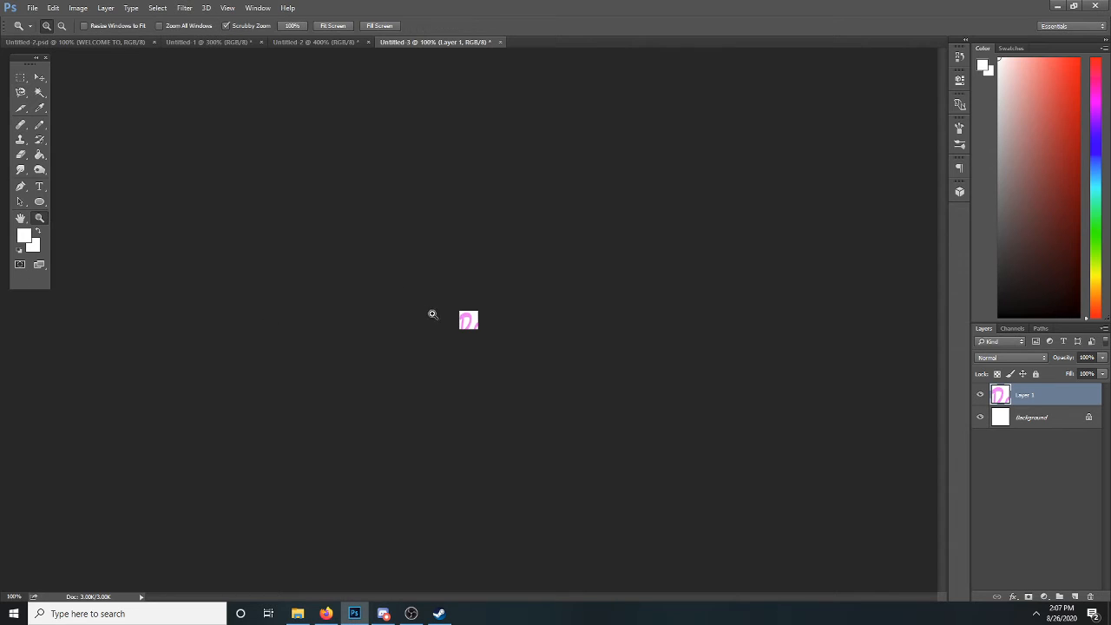
left_click(466, 320)
left_click(466, 319)
left_click(466, 319)
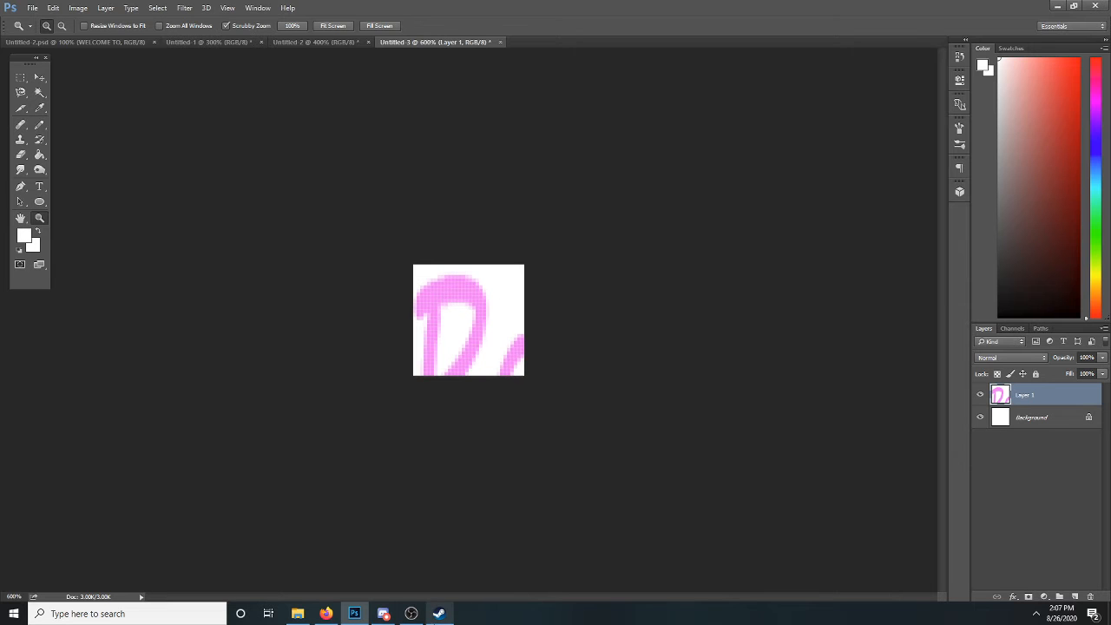
left_click(325, 614)
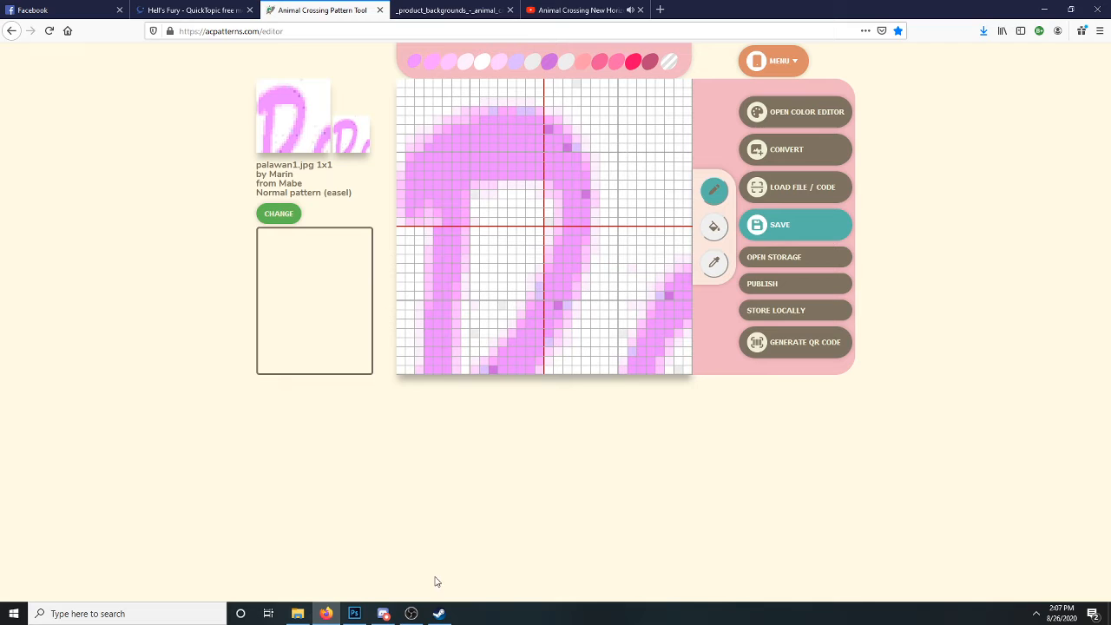
left_click(354, 613)
left_click(326, 614)
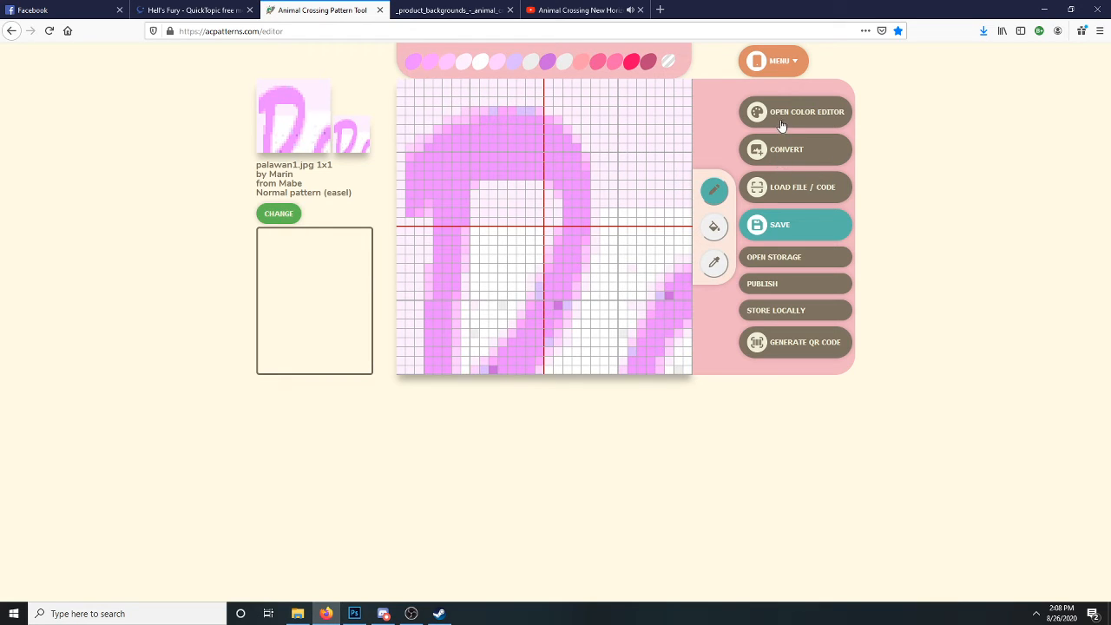
- Flood-fill the background inside and around the P with the transparent colour
left_click(711, 229)
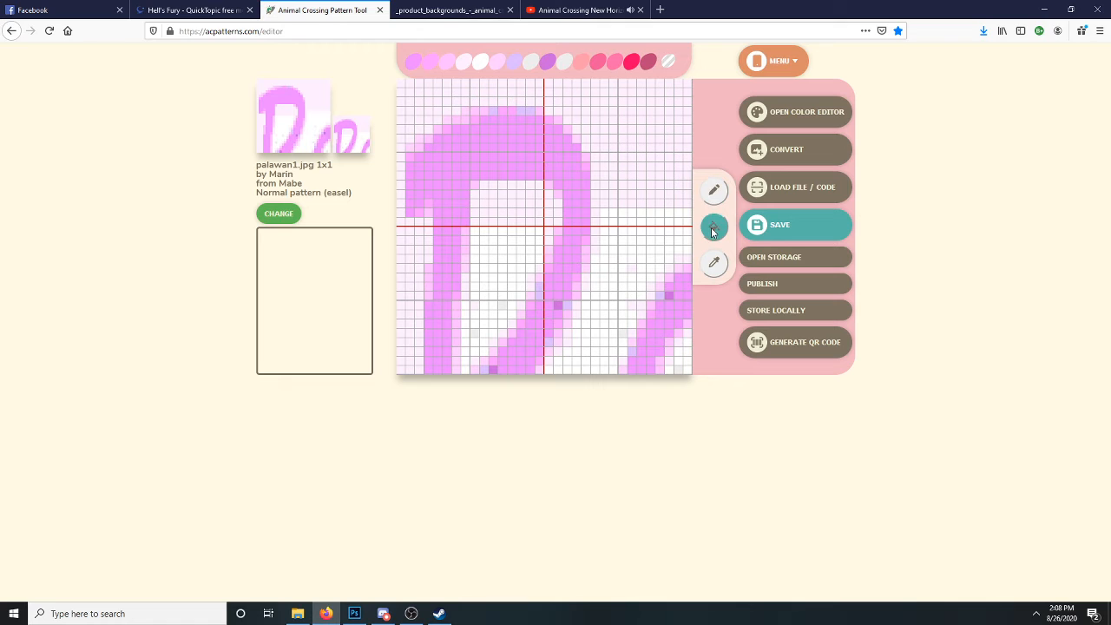
left_click(510, 271)
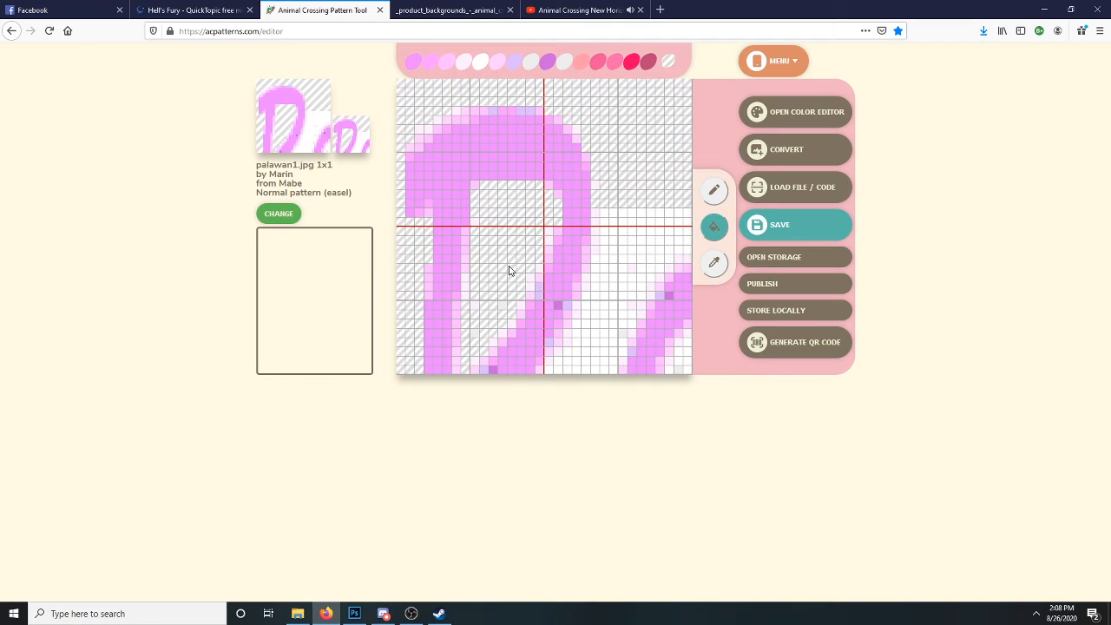
left_click(612, 286)
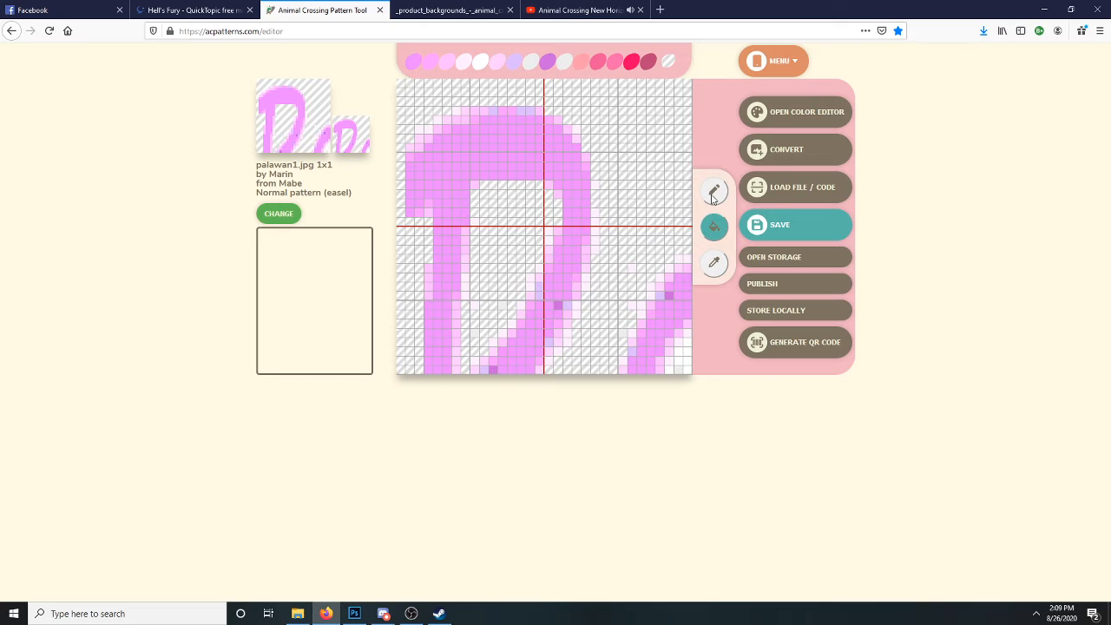
- Sample the letter's main pink and pencil it over the off-colour pixels along the P's inner curve and top edge
left_click(712, 197)
left_click(716, 265)
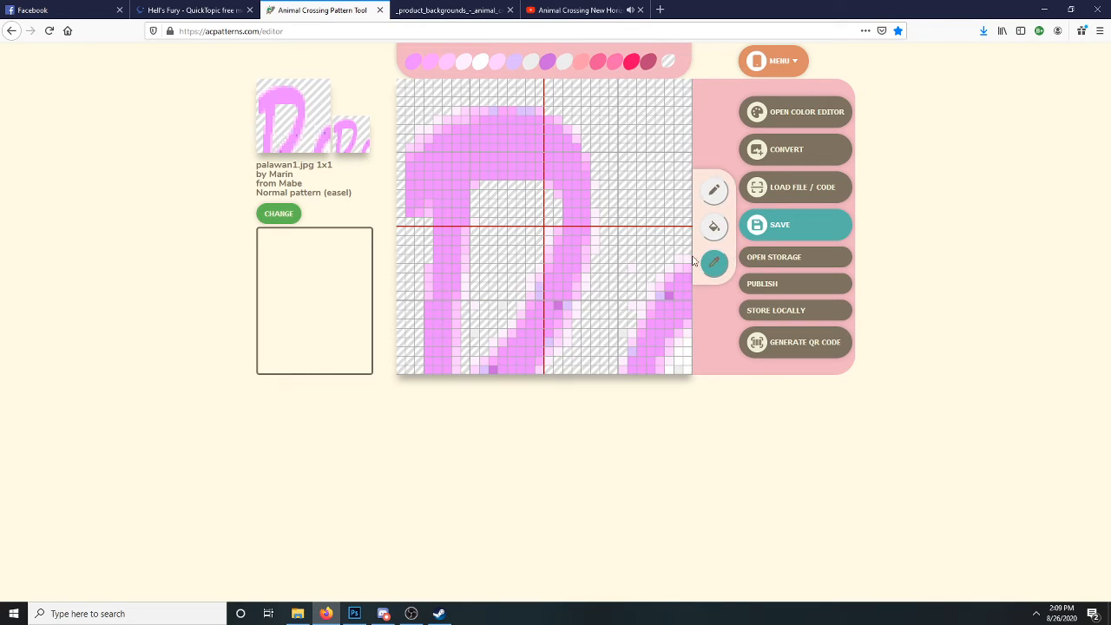
left_click(474, 156)
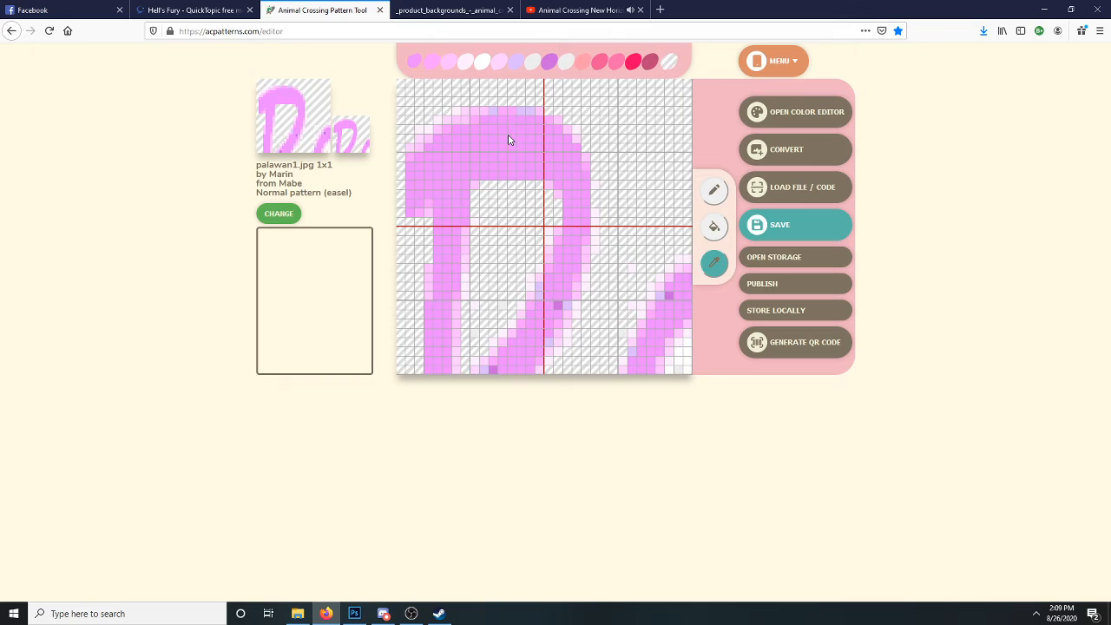
left_click(714, 190)
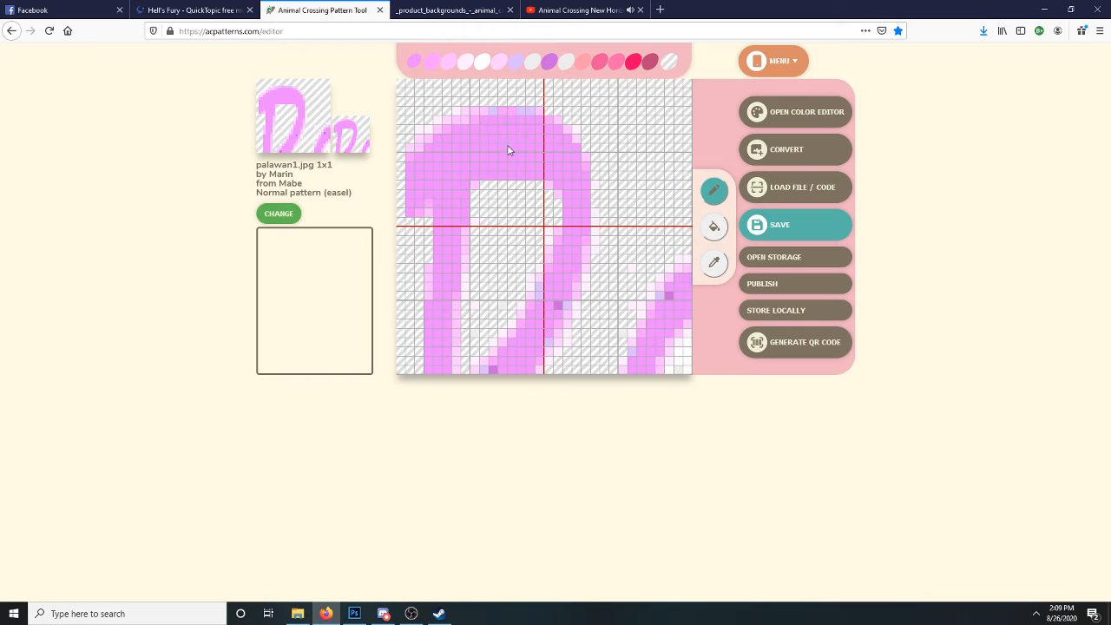
left_click(518, 63)
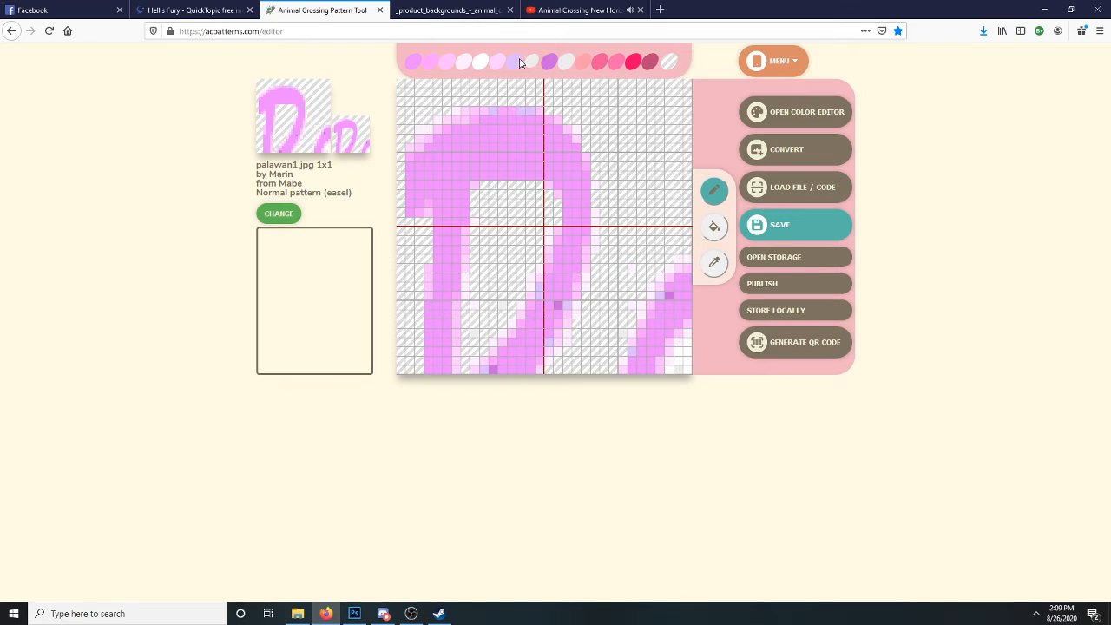
left_click(714, 262)
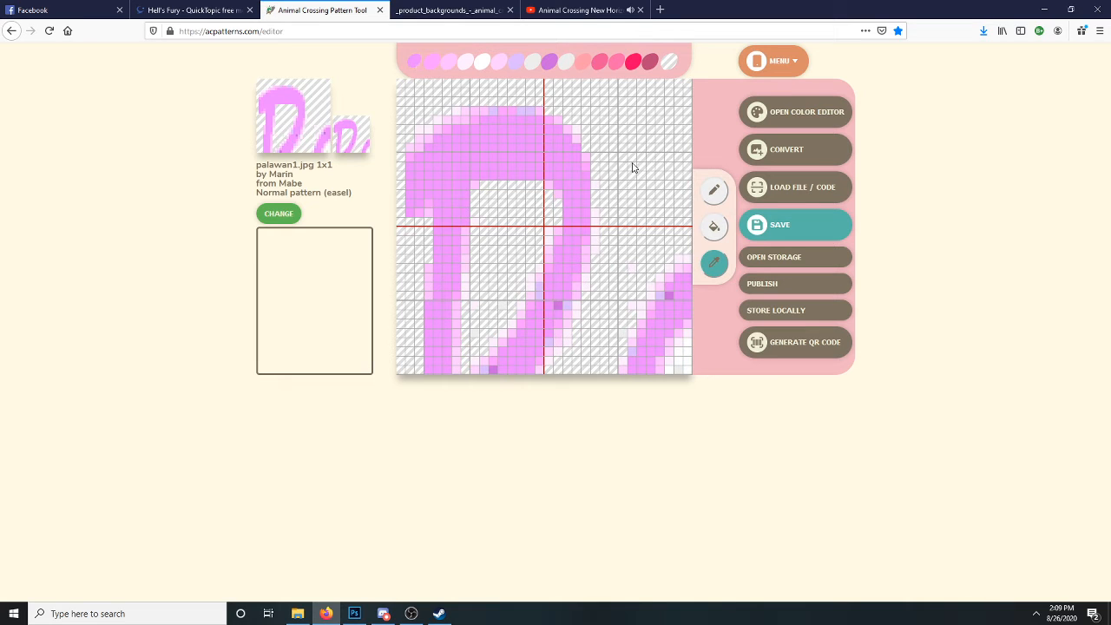
left_click(709, 191)
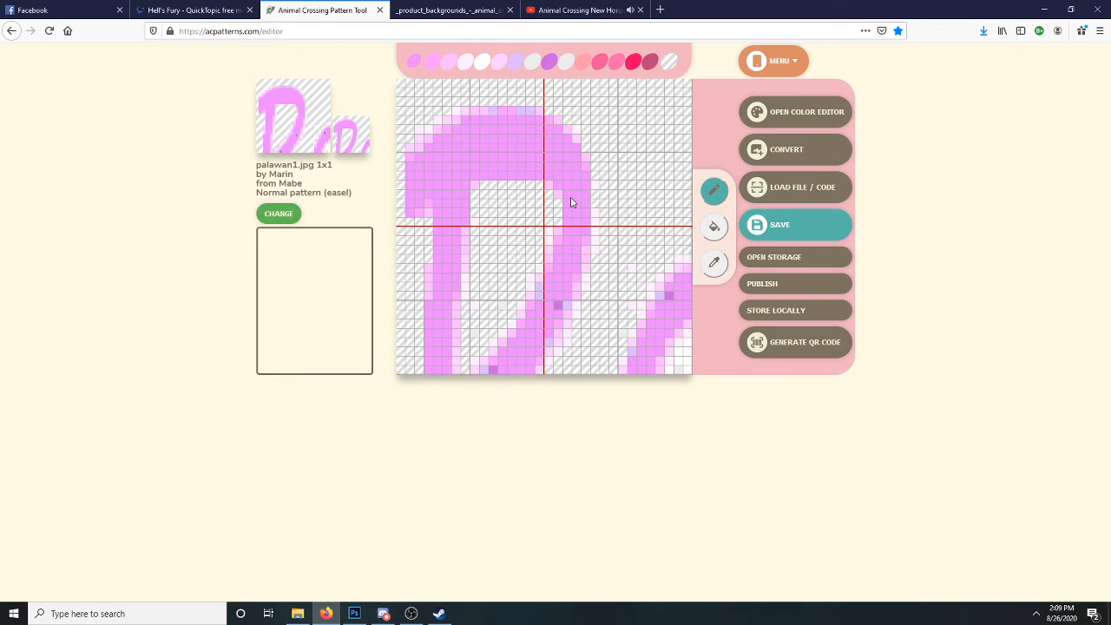
left_click_drag(549, 185, 561, 191)
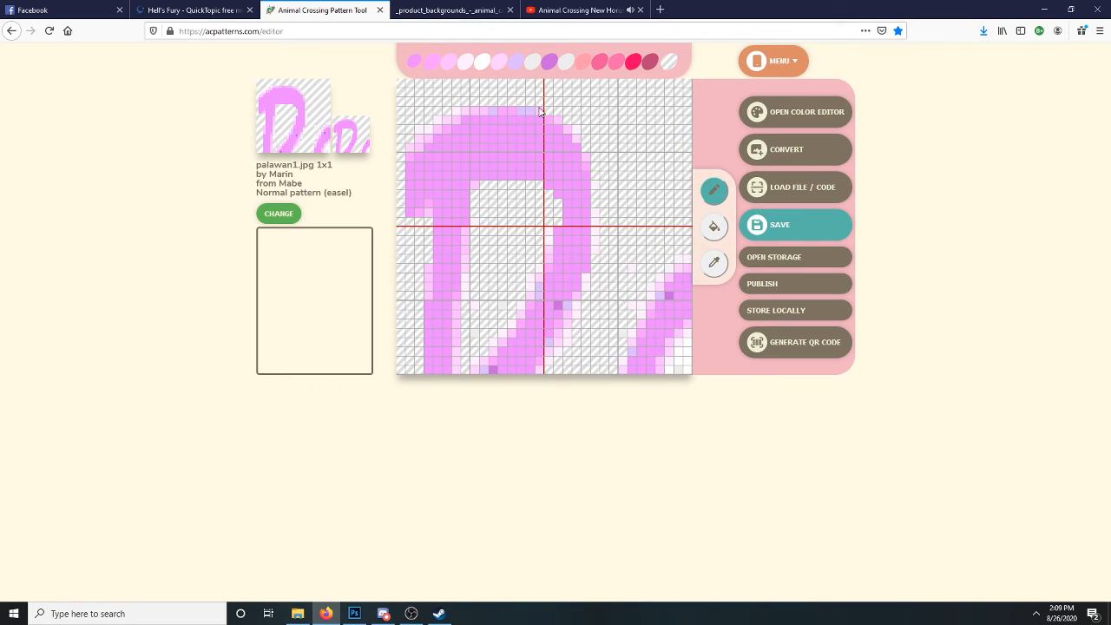
left_click_drag(539, 111, 452, 125)
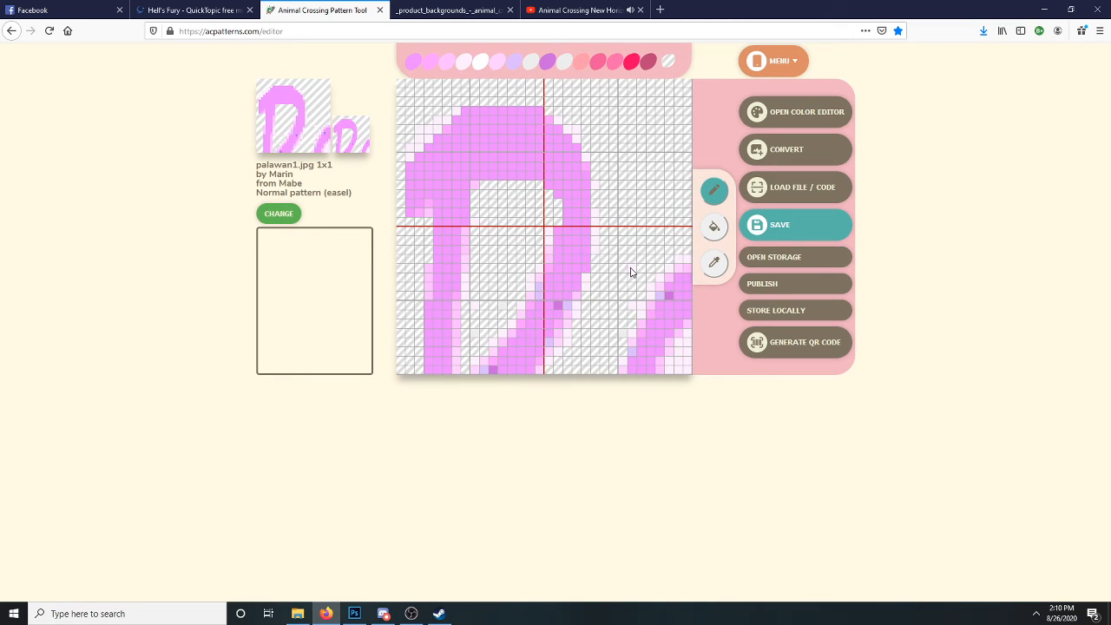
- Erase the pale pixels along the right side of the P's lower stem with the transparent colour
left_click(414, 61)
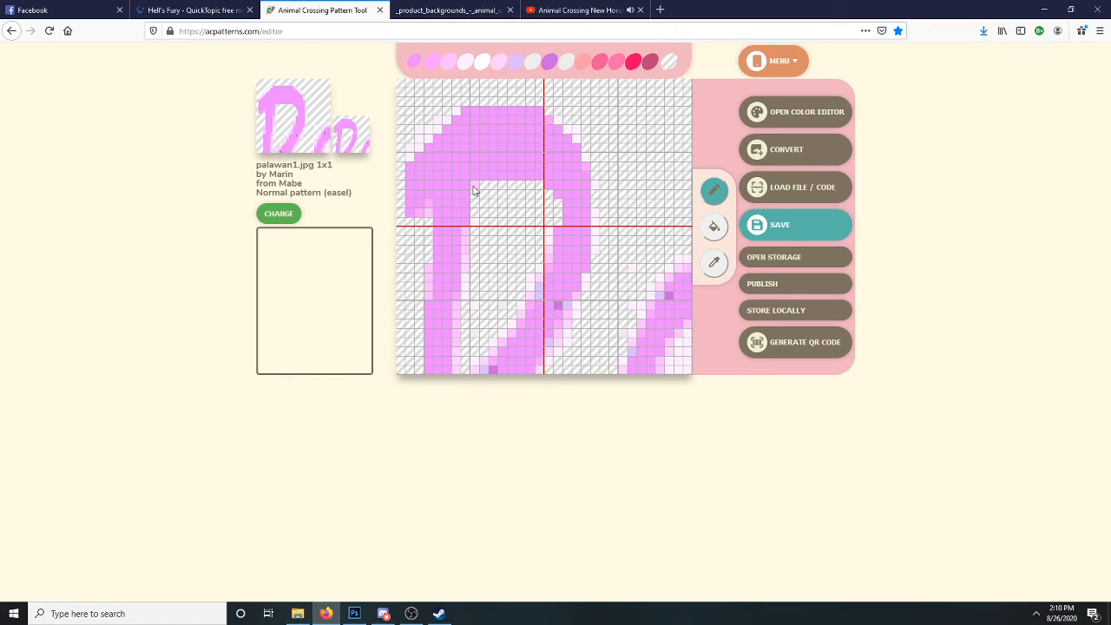
left_click(673, 66)
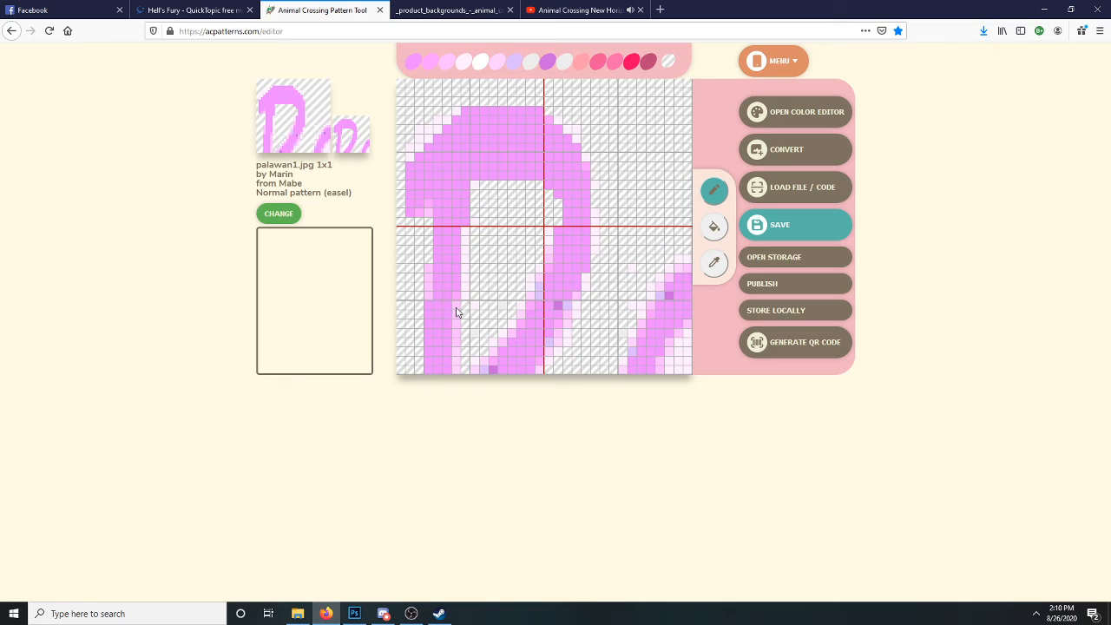
left_click_drag(458, 312, 458, 371)
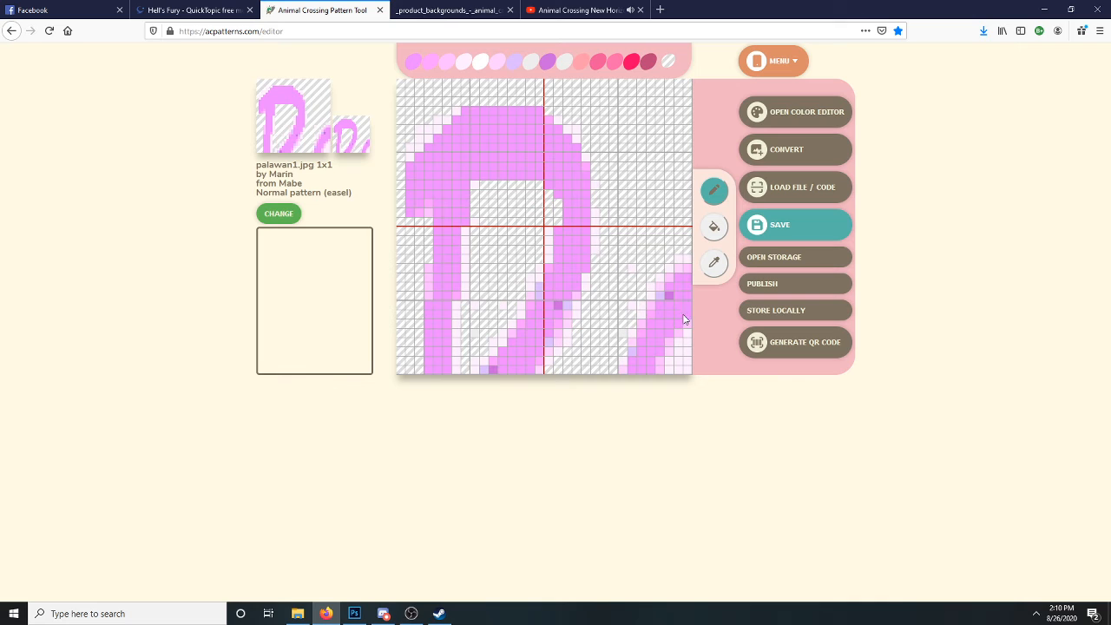
- Paint the off-colour edge pixels of the partial letter beside the P with the main pink
left_click(413, 62)
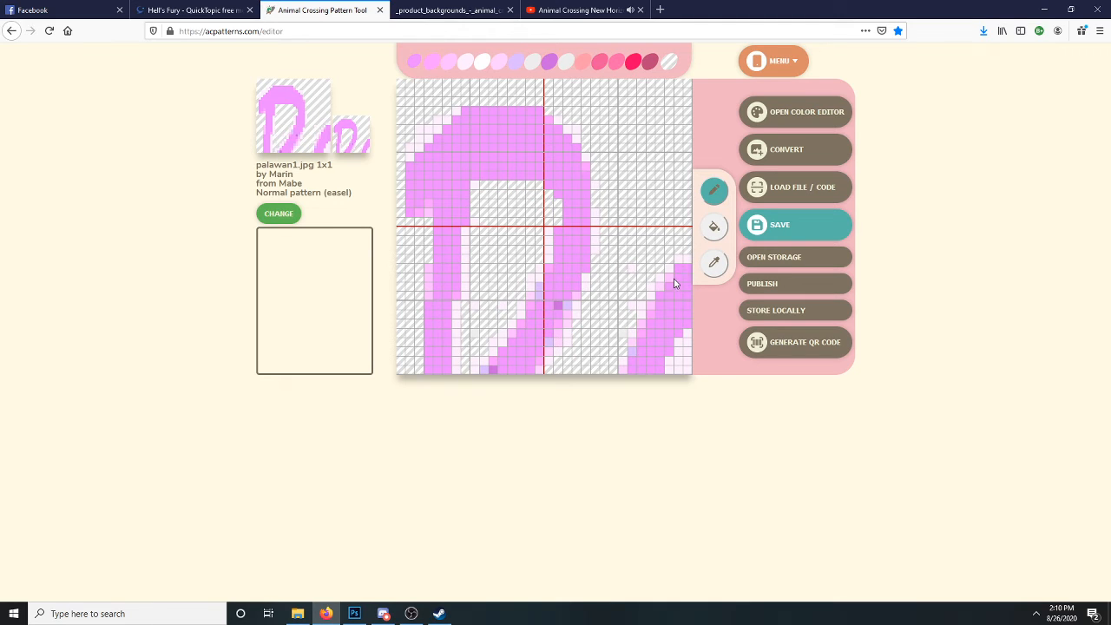
left_click_drag(667, 292, 658, 308)
left_click_drag(628, 371, 623, 359)
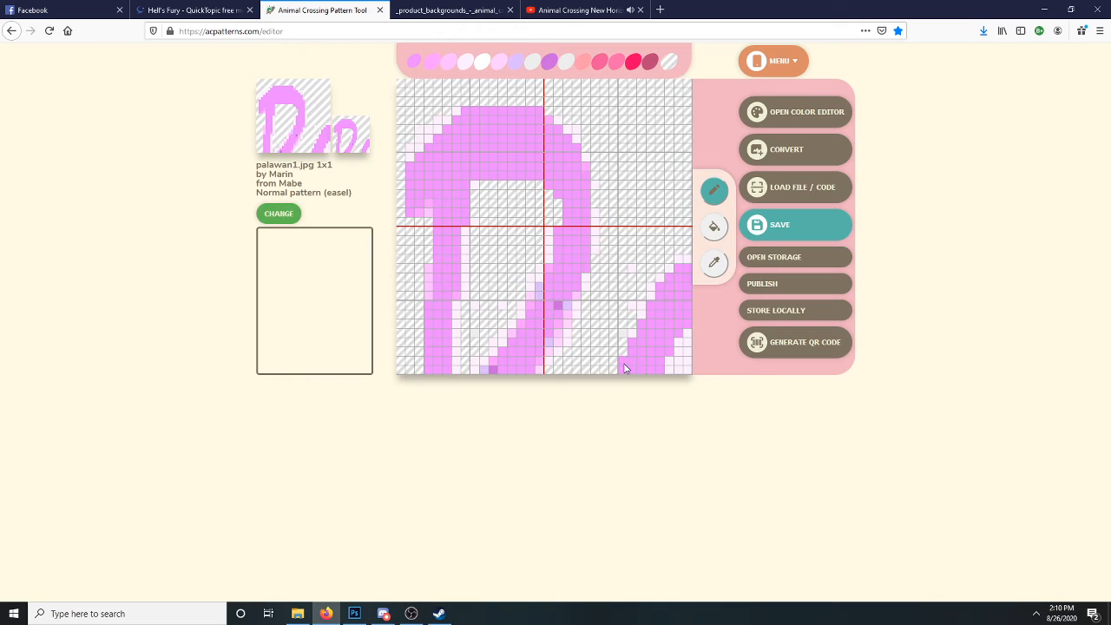
- Paint the remaining purple and off-colour pixels around the P's lower bowl with the main pink
left_click(560, 306)
left_click(492, 368)
left_click(485, 372)
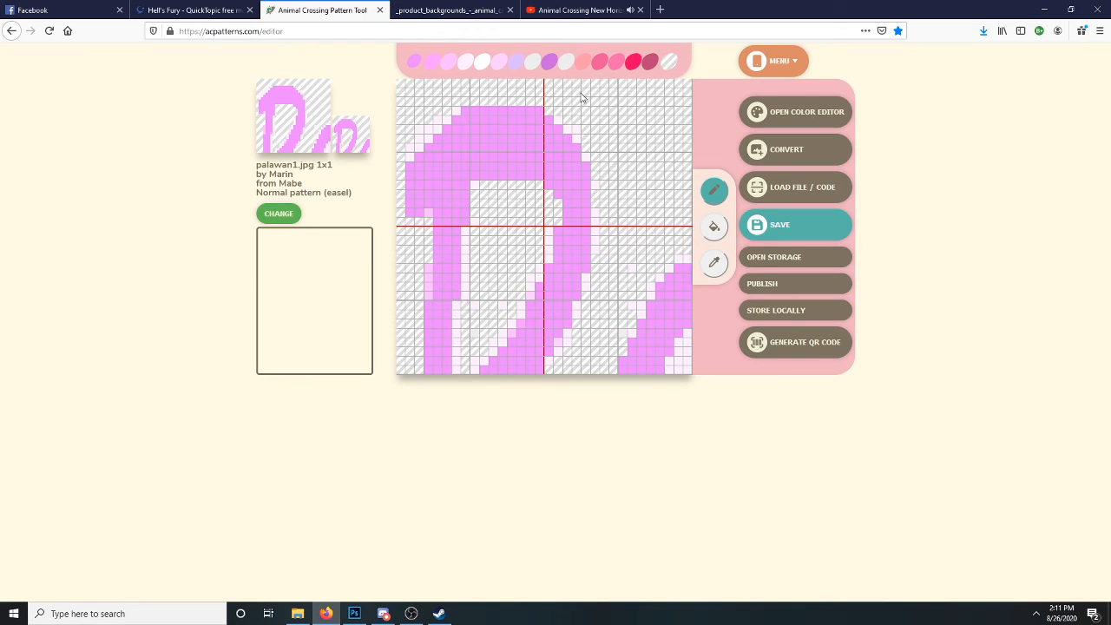
- Change the second palette colour to black in the color editor
left_click(550, 62)
left_click(776, 114)
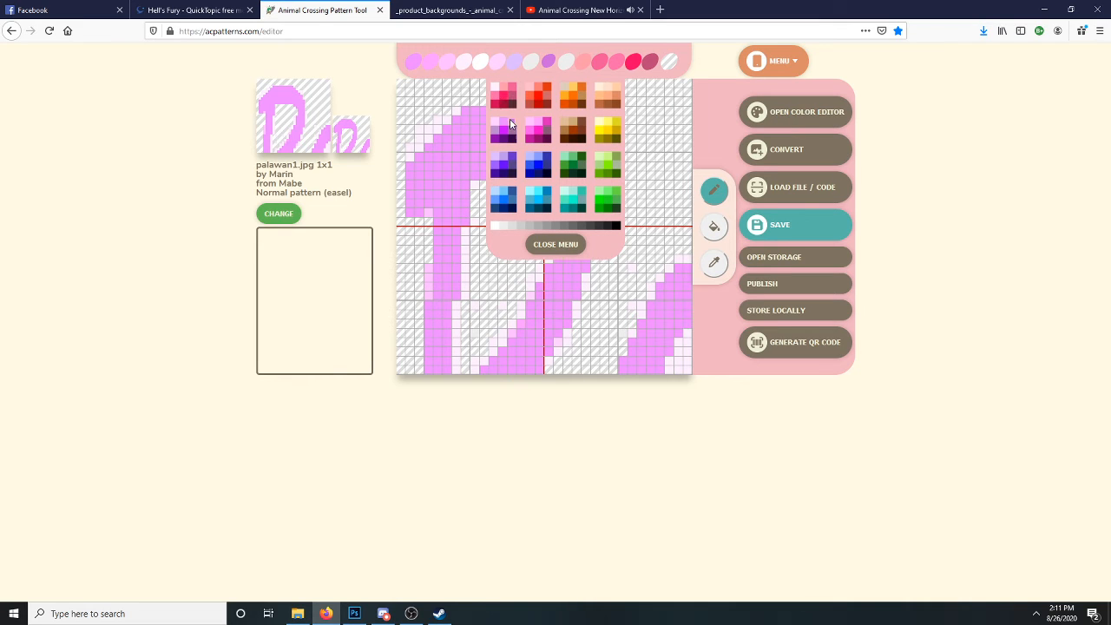
left_click(558, 243)
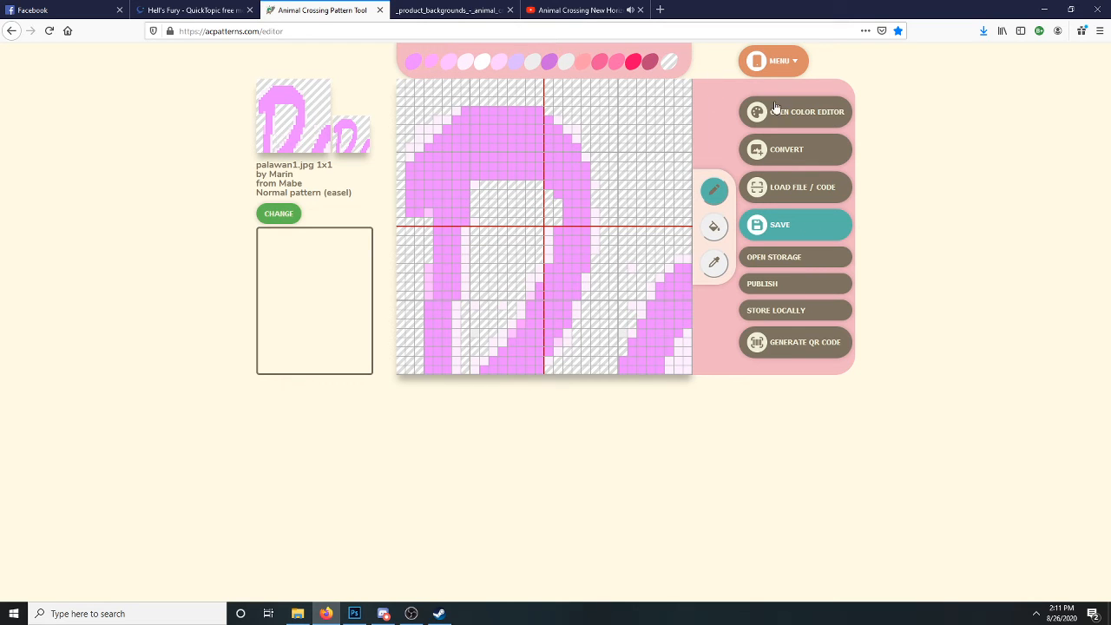
left_click(799, 112)
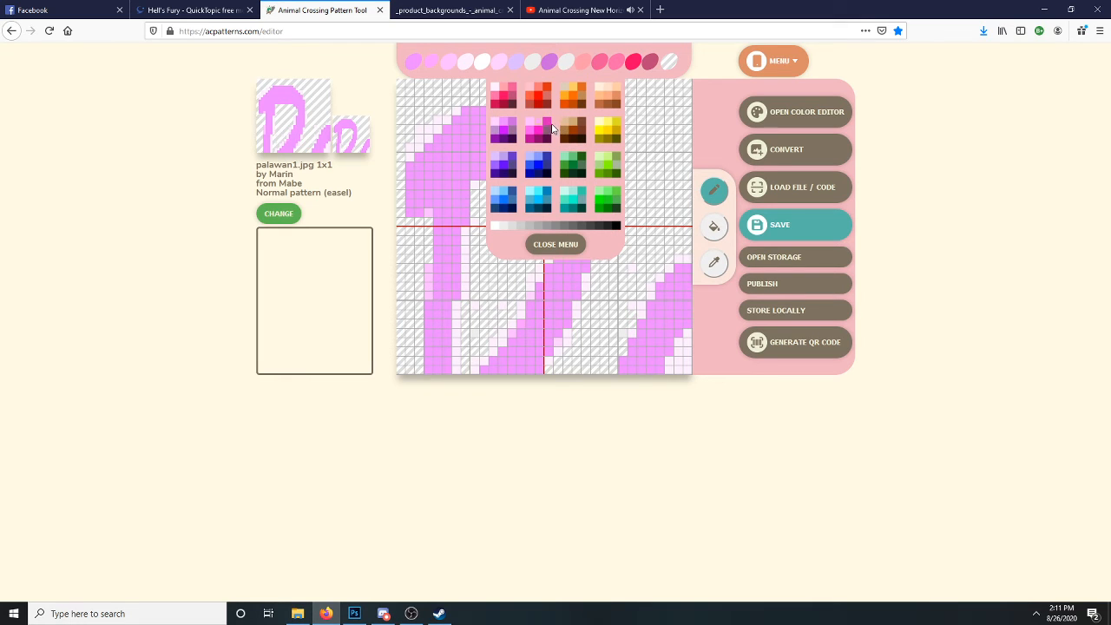
left_click(614, 227)
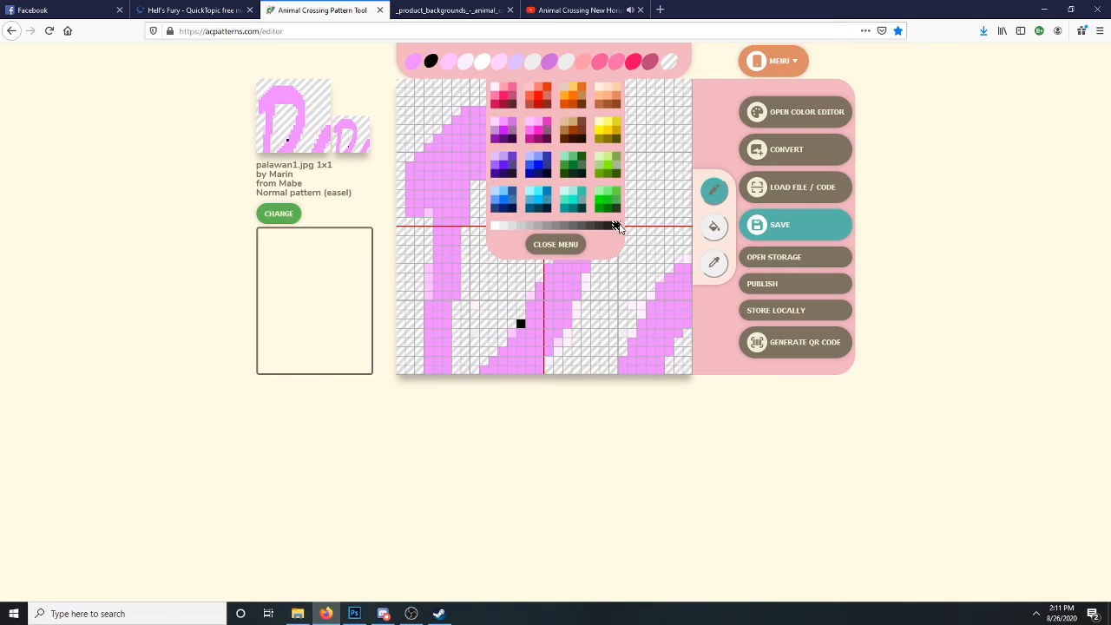
left_click(555, 246)
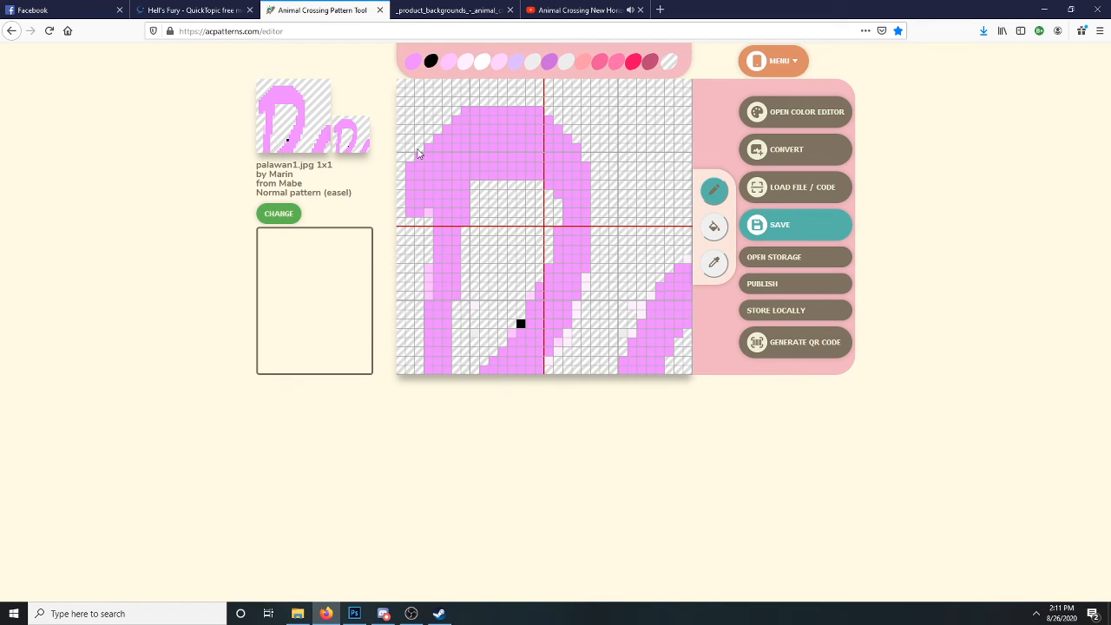
- Outline the P's outer edge in black, from its upper-left slope over the top and down the bowl's right side
mouse_move(410, 165)
left_mouse_down()
mouse_move(469, 101)
mouse_move(537, 103)
left_mouse_up()
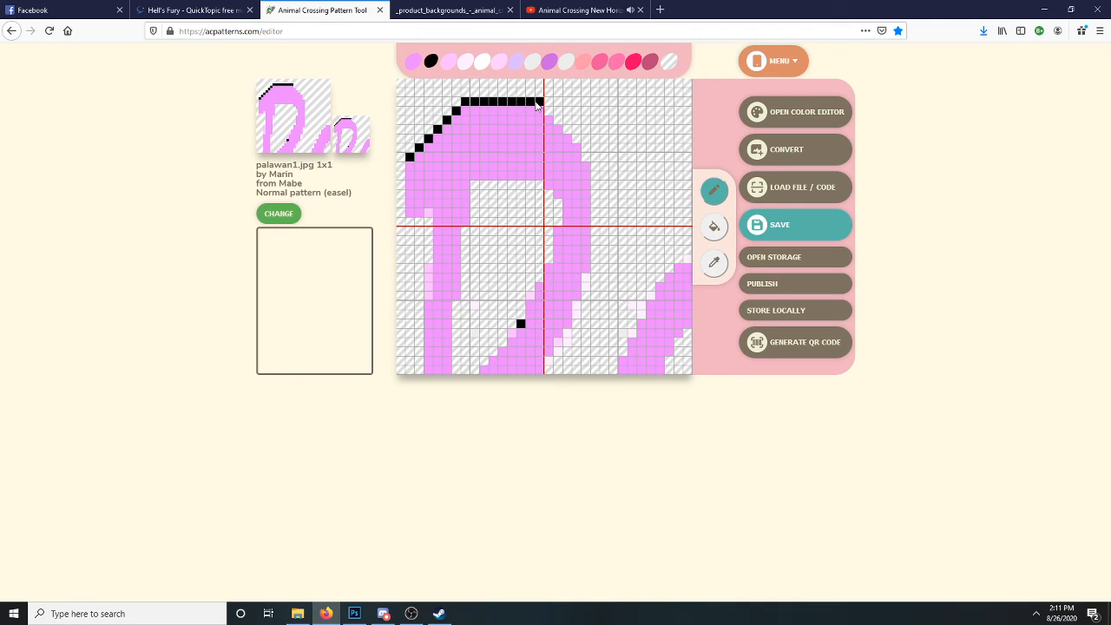
left_click(550, 114)
left_click(559, 123)
left_click(568, 132)
left_click(578, 141)
mouse_move(586, 158)
left_mouse_down()
mouse_move(585, 149)
mouse_move(594, 260)
mouse_move(578, 328)
mouse_move(582, 306)
left_mouse_up()
left_click(585, 298)
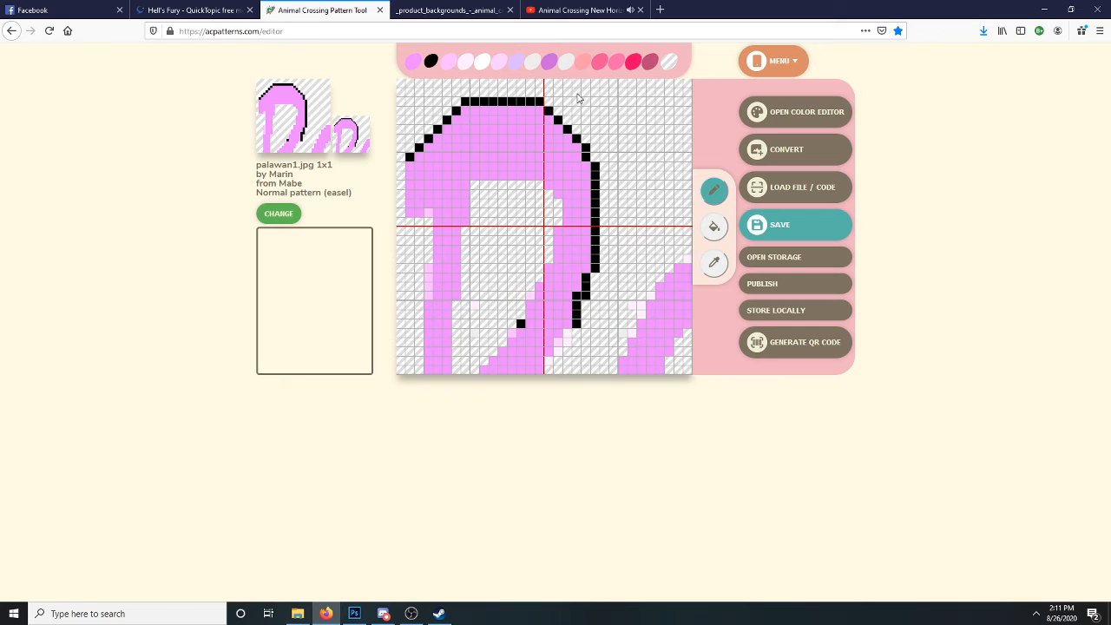
left_click(431, 61)
left_click(577, 297)
- Outline the left edge of the P's head in black along the outermost pixel column, keeping the adjacent column main pink
left_click(410, 214)
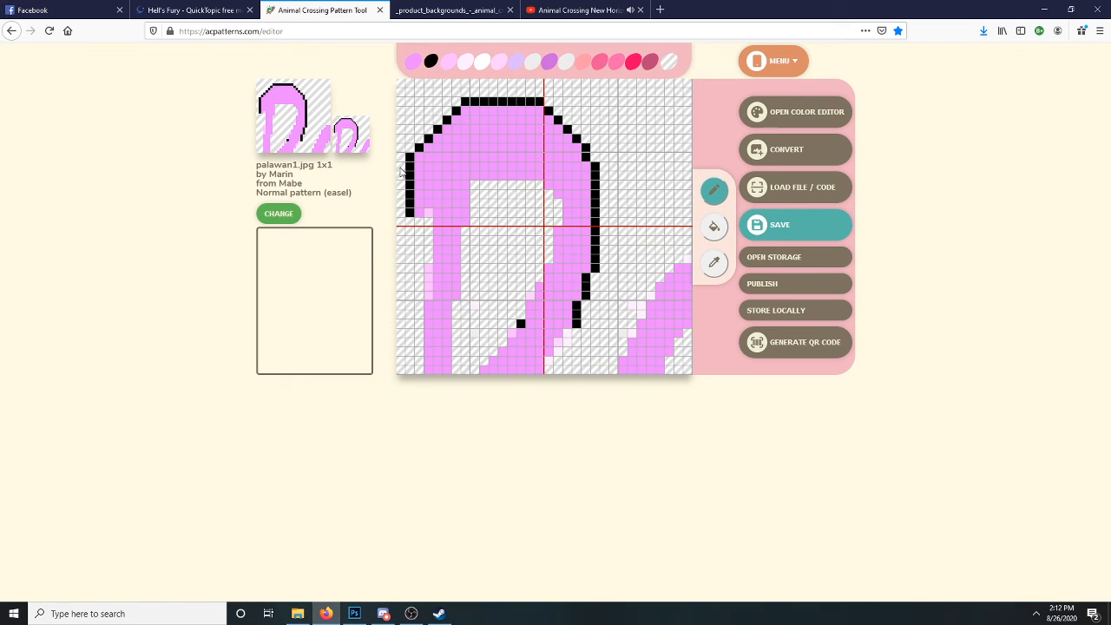
left_click_drag(400, 171, 397, 205)
left_click(431, 60)
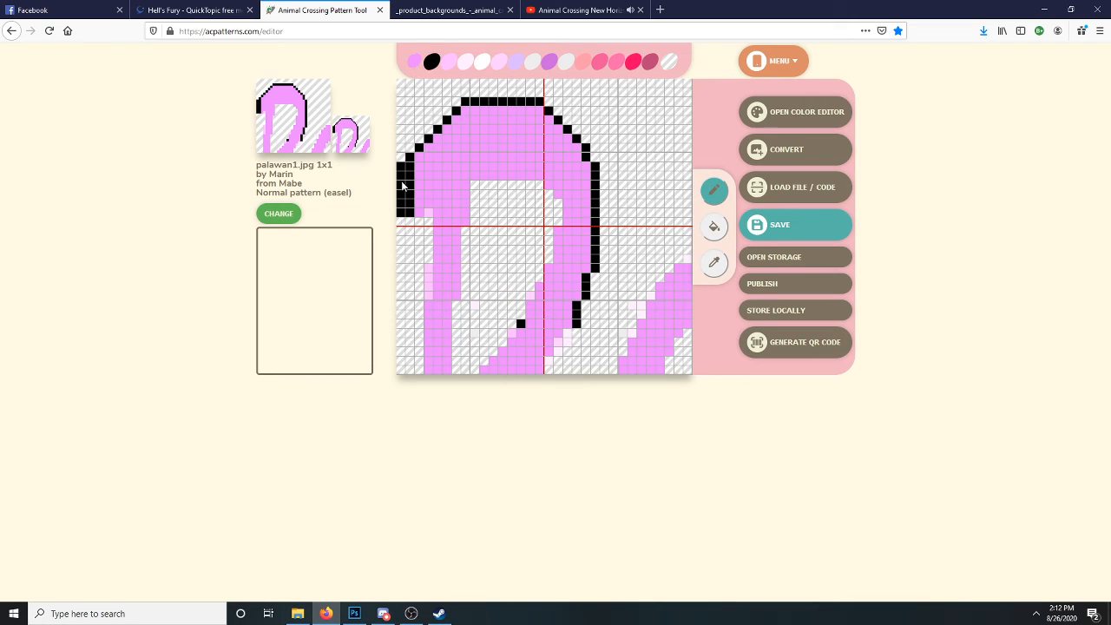
left_click_drag(409, 173, 411, 218)
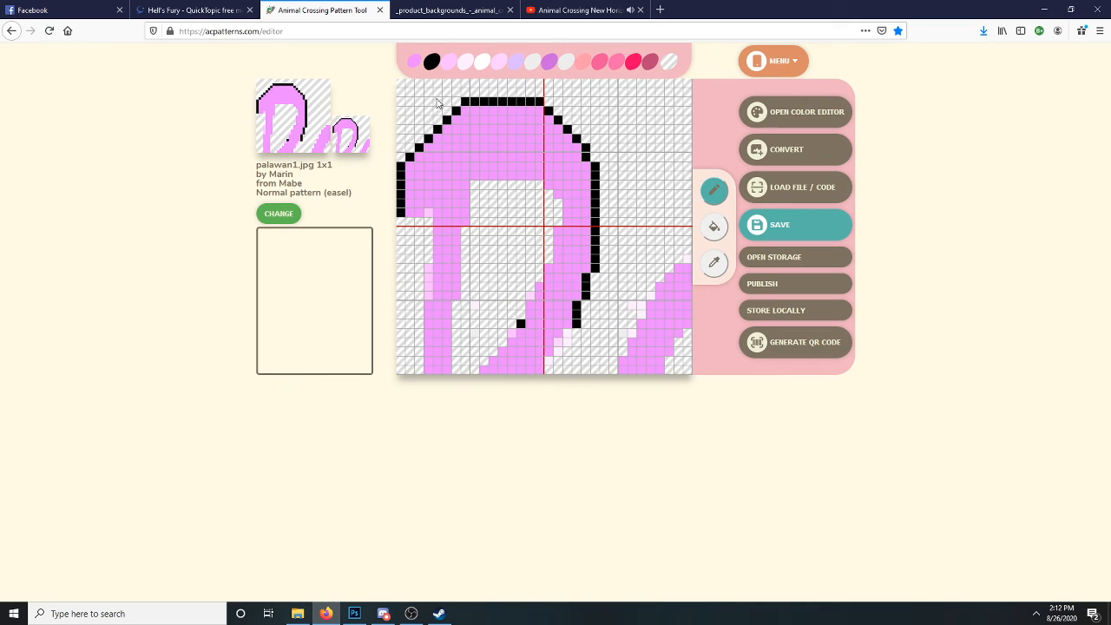
- Outline the underside of the P's left overhang and the left side of its stem in black
left_click(413, 61)
left_click_drag(408, 224, 422, 220)
left_click(428, 216)
left_click_drag(429, 224, 429, 247)
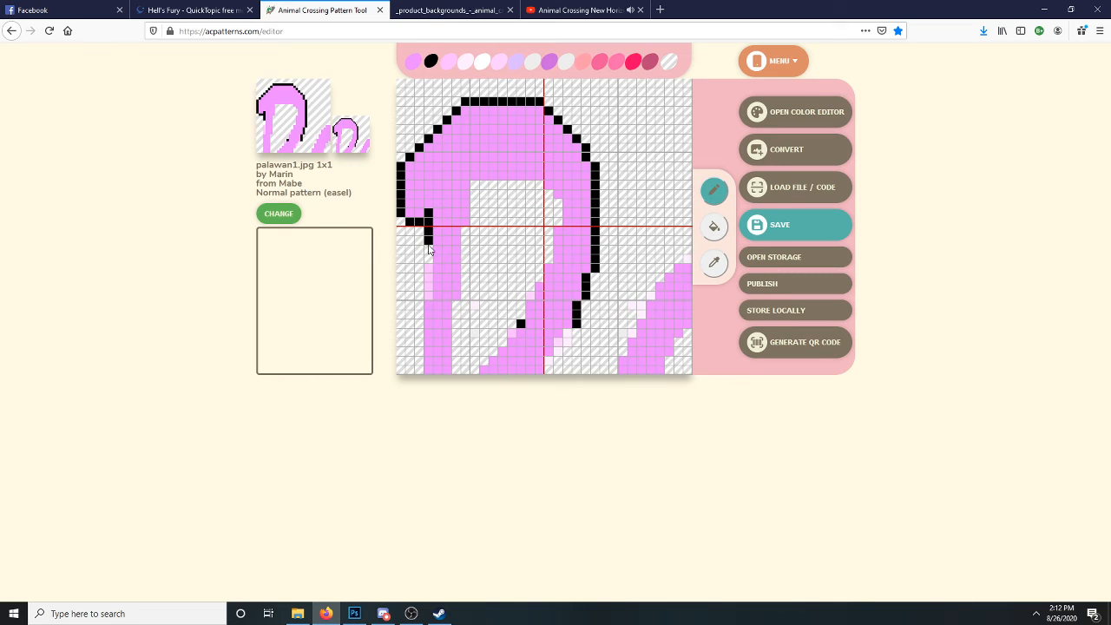
left_click(411, 64)
left_click(431, 223)
left_click(432, 65)
left_click_drag(428, 254, 420, 371)
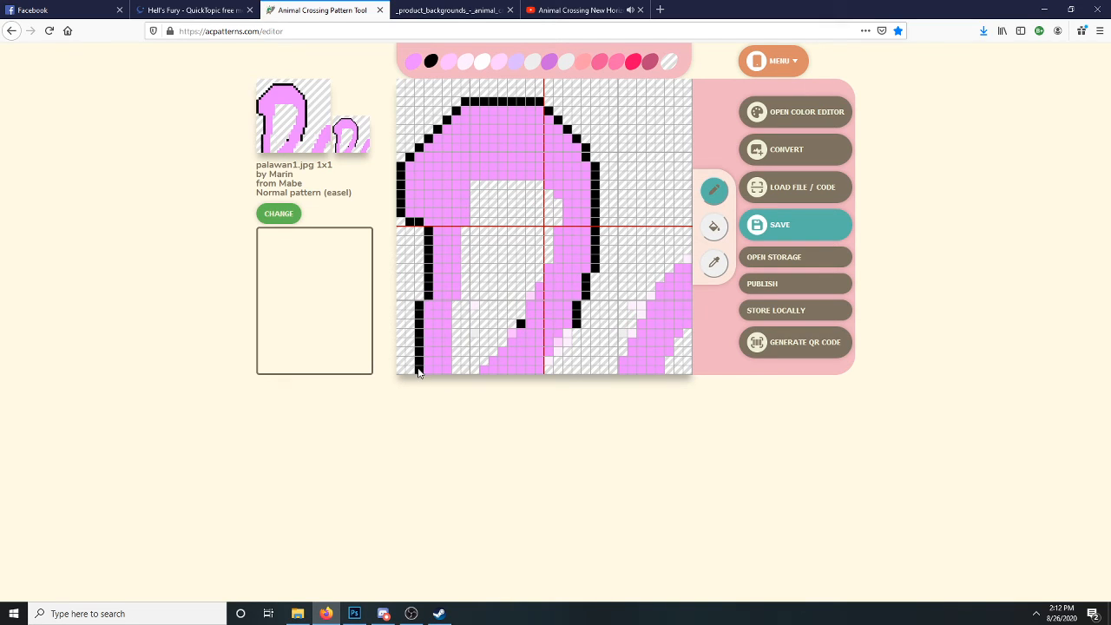
- Outline the right side of the P's stem in black
left_click(455, 305)
left_click_drag(459, 315, 458, 371)
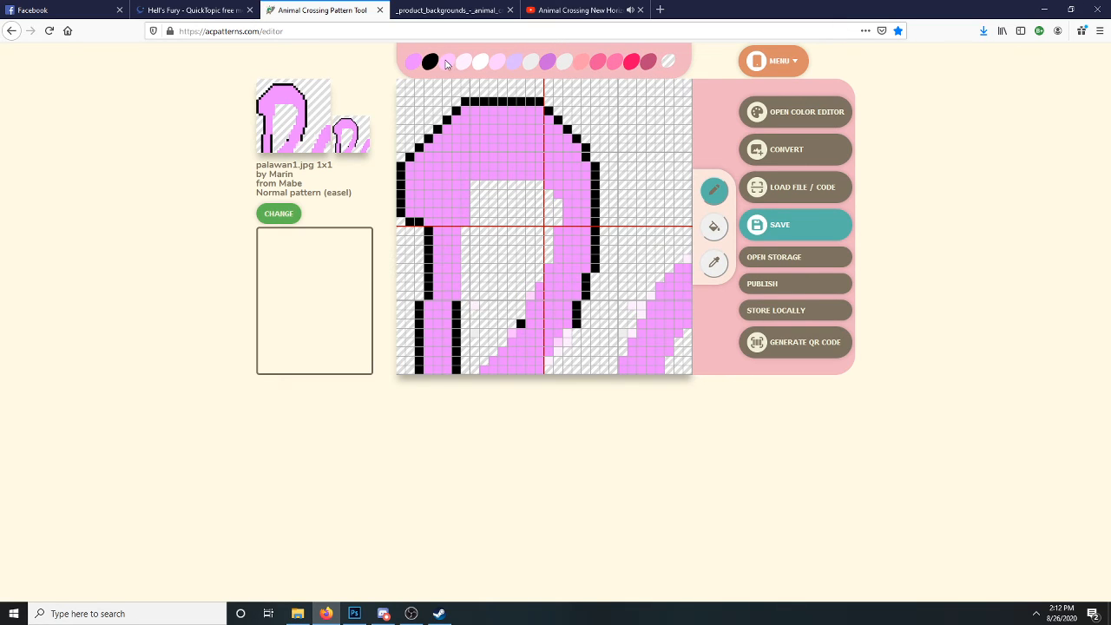
mouse_move(466, 295)
left_mouse_down()
mouse_move(473, 247)
mouse_move(475, 285)
mouse_move(464, 239)
left_mouse_up()
left_click(669, 65)
left_click(429, 63)
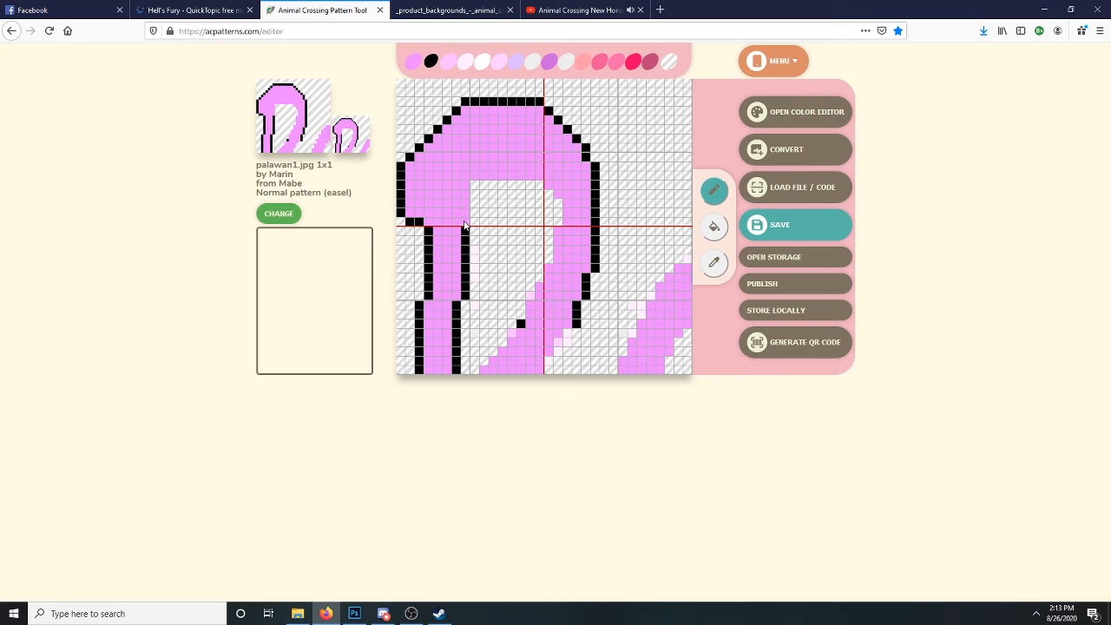
- Outline the P's inner opening and lower bowl edges in black, restoring the opening's upper-left corner pixel to main pink
mouse_move(464, 229)
left_mouse_down()
mouse_move(462, 185)
mouse_move(536, 189)
left_mouse_up()
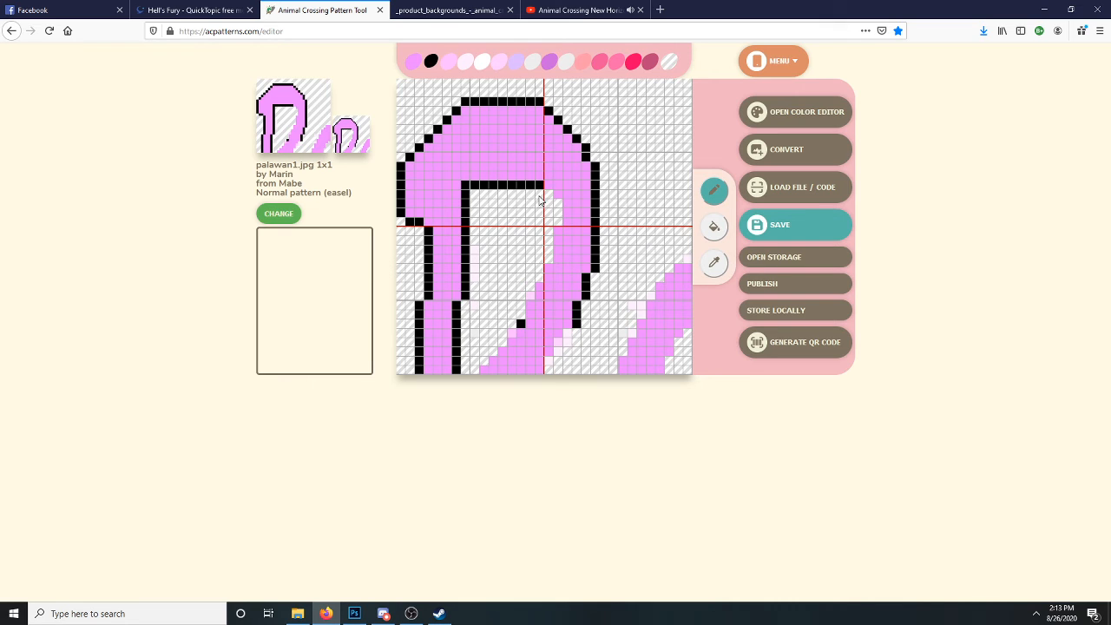
left_click(549, 196)
mouse_move(556, 205)
left_mouse_down()
mouse_move(549, 258)
mouse_move(532, 245)
mouse_move(540, 280)
mouse_move(483, 369)
left_mouse_up()
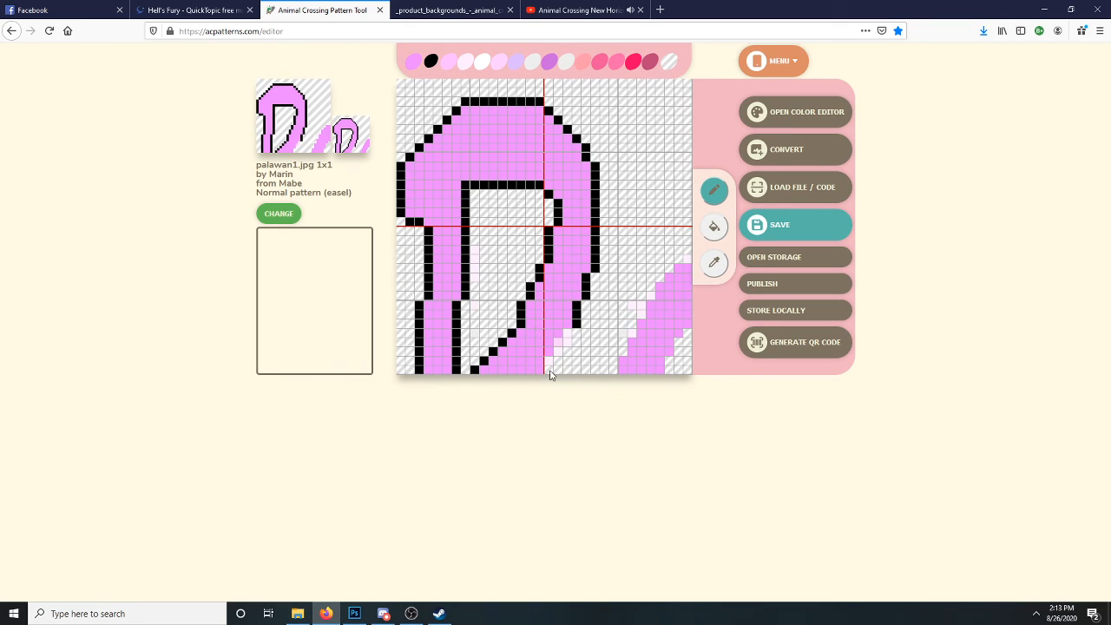
left_click_drag(549, 373, 559, 348)
left_click(418, 62)
left_click(465, 184)
left_click(434, 63)
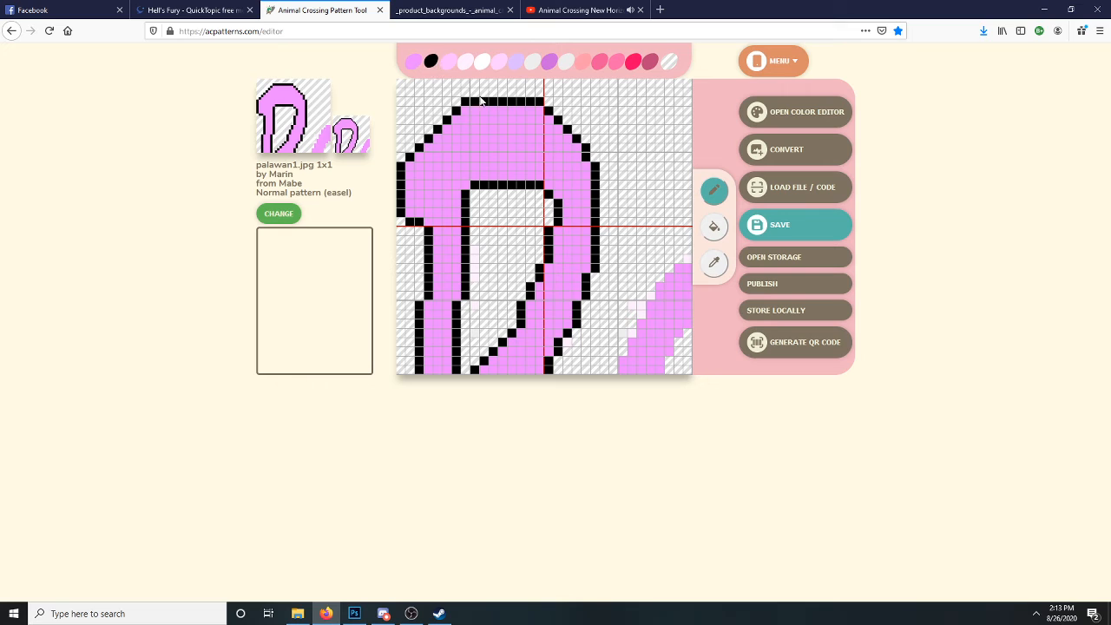
- Outline the upper-left edge of the partial letter beside the P in black down to the tile's bottom edge
left_click(686, 258)
left_click(672, 269)
left_click(661, 277)
left_click(651, 294)
left_click(650, 287)
left_click(641, 307)
left_click(639, 316)
left_click(632, 325)
left_click(632, 333)
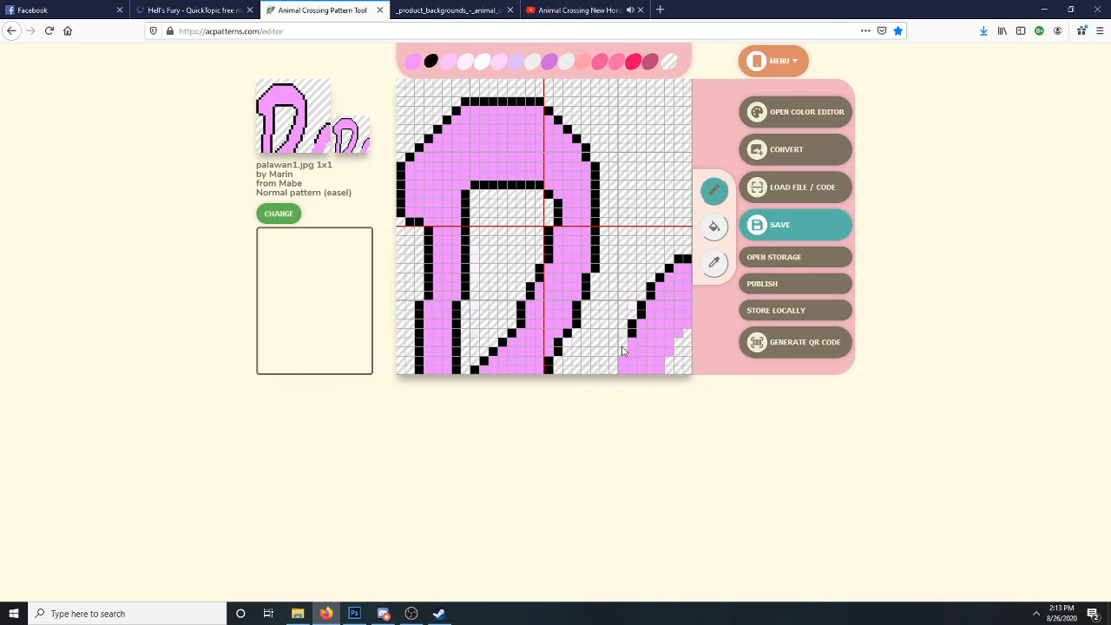
left_click(623, 343)
left_click(623, 351)
left_click(614, 366)
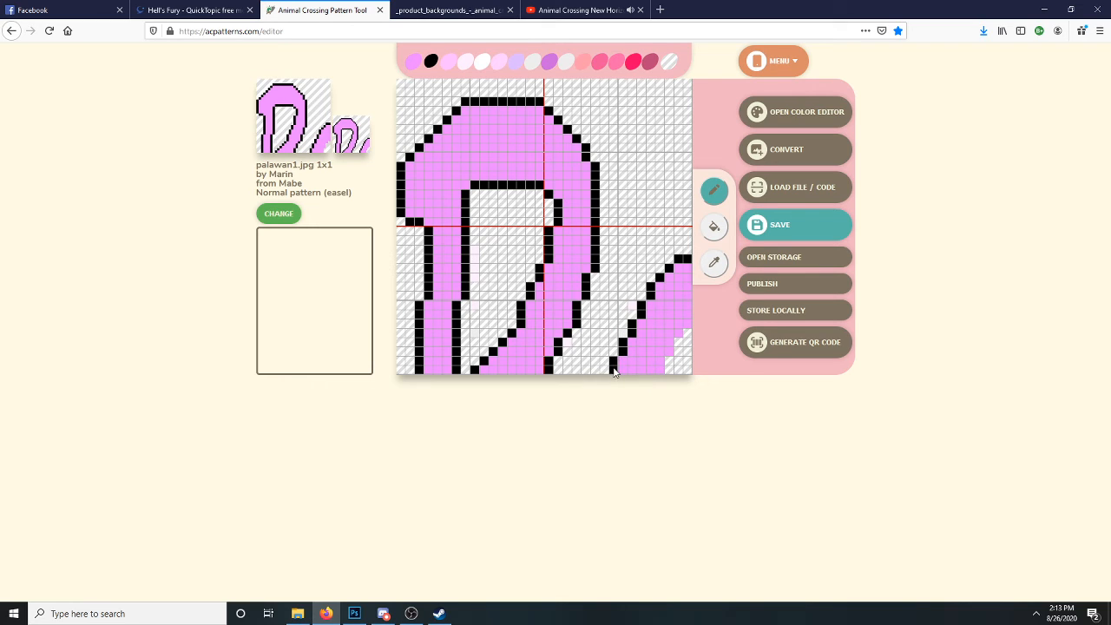
- Outline the lower-right edge of the partial letter in black
left_click(667, 368)
left_click(669, 359)
left_click(678, 351)
left_click(678, 343)
- Change the twelfth palette colour to yellow
left_click(669, 62)
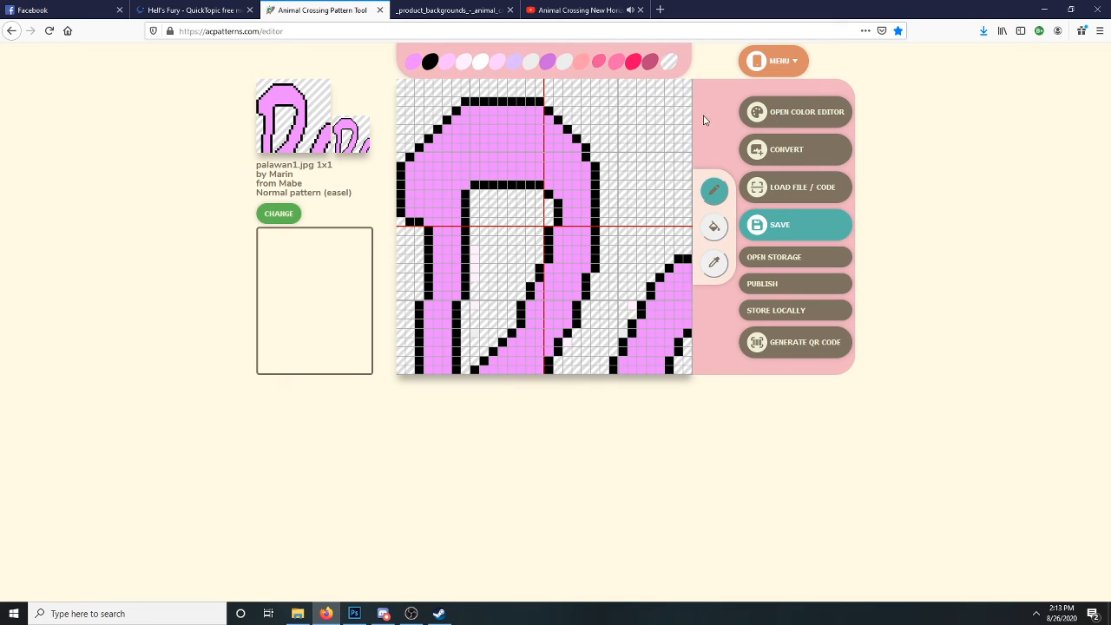
left_click(779, 111)
left_click(609, 130)
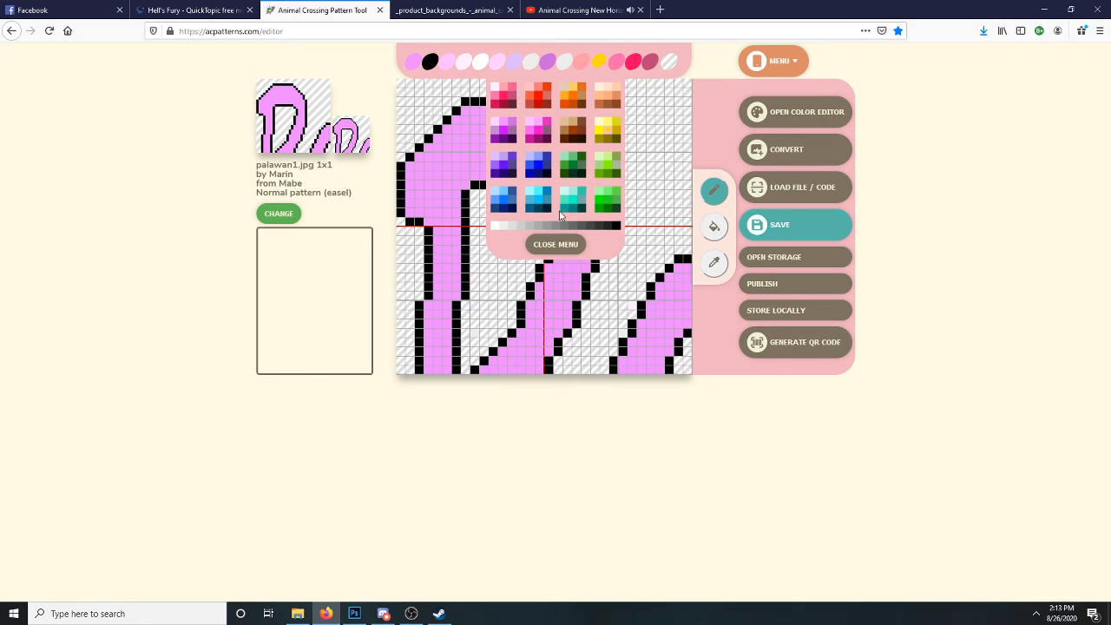
left_click(549, 243)
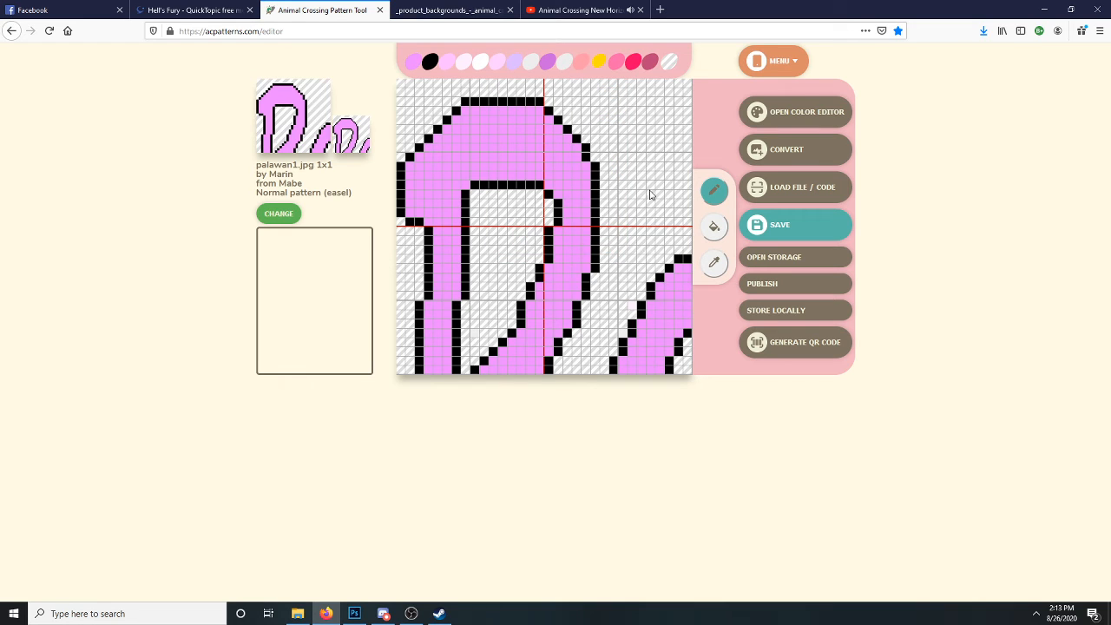
- Change the twelfth palette colour to green and erase the green pixel beside the P's stem with the transparent colour
left_click(669, 63)
left_click(796, 112)
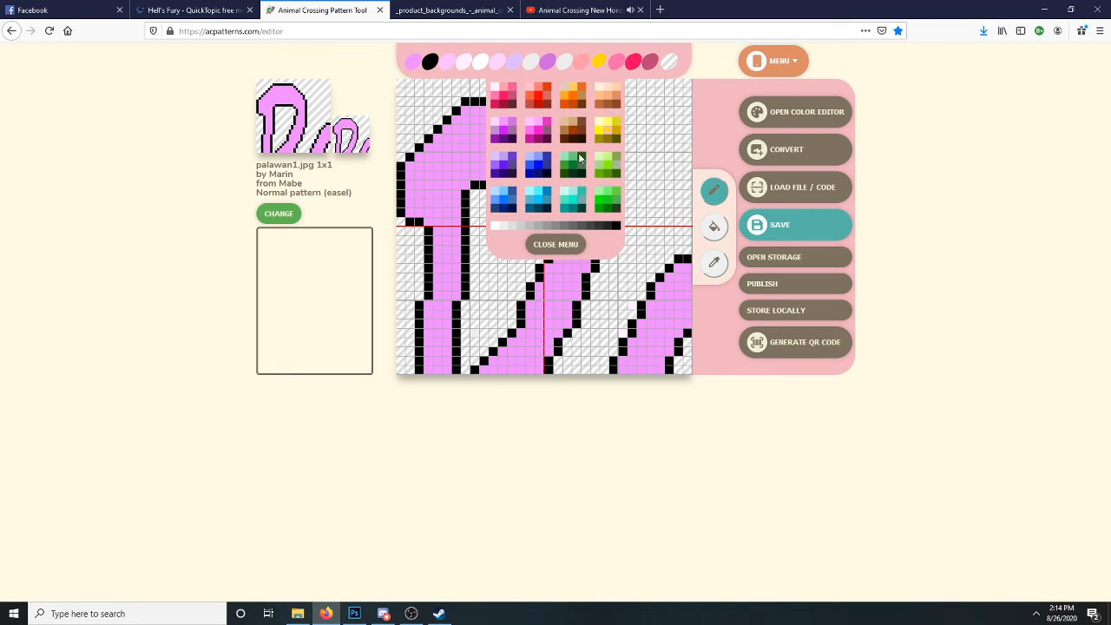
left_click(605, 199)
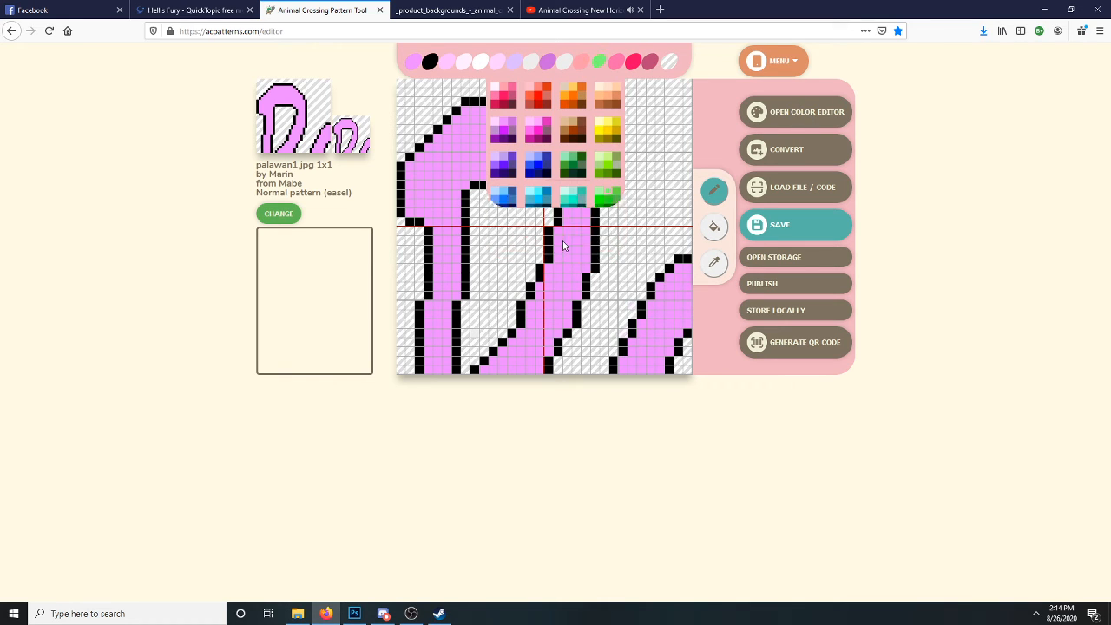
left_click(561, 242)
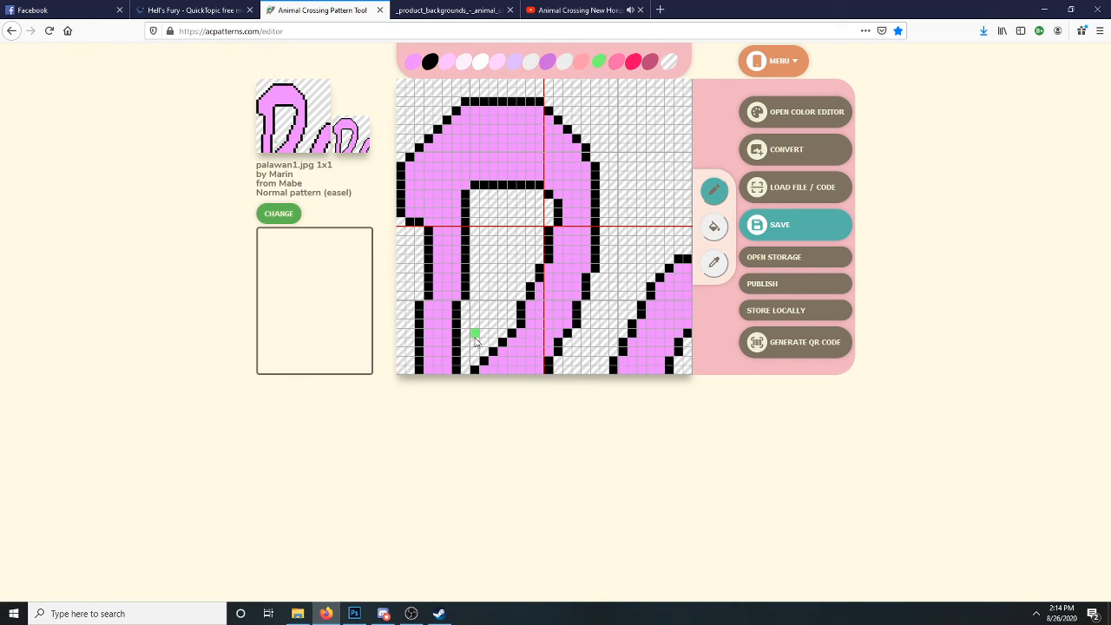
left_click(664, 67)
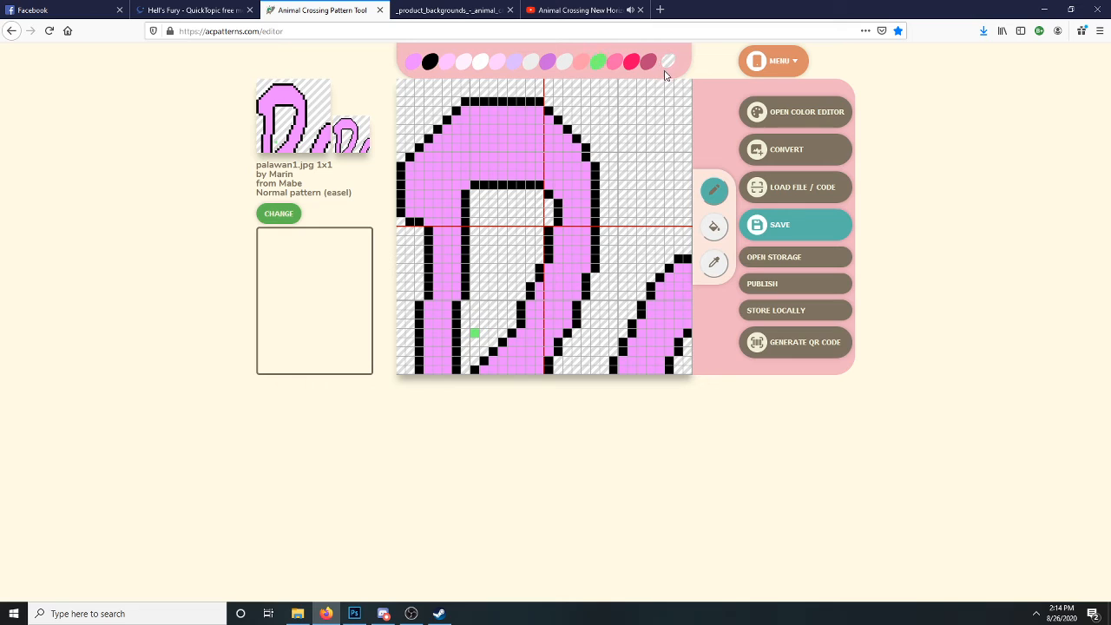
left_click(473, 335)
- Change the twelfth palette colour to dark brown
left_click(788, 121)
left_click(581, 126)
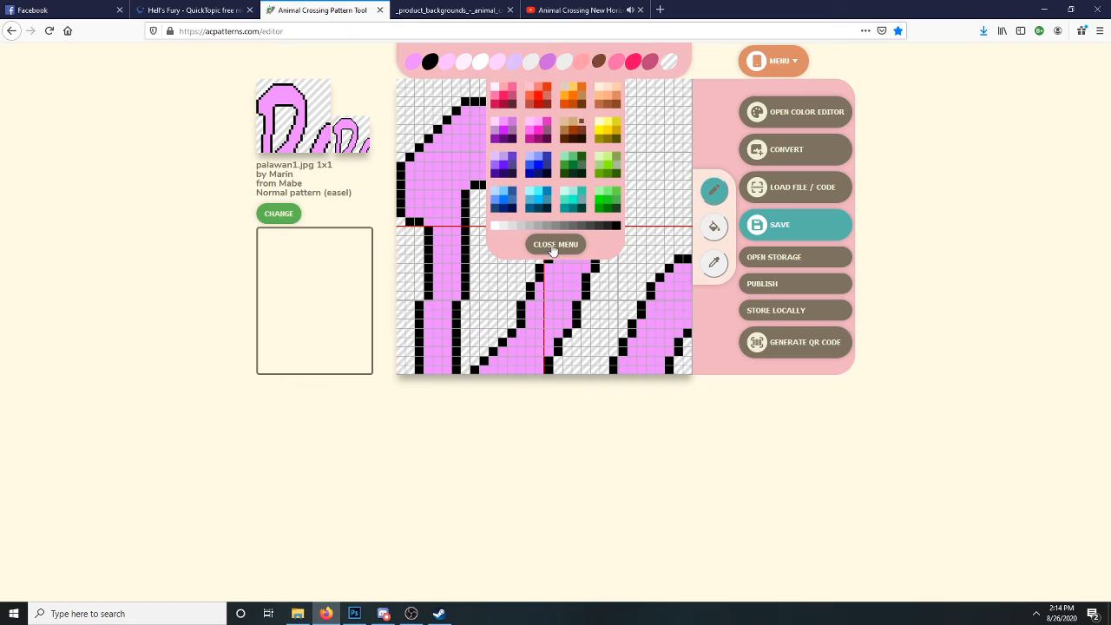
left_click(550, 252)
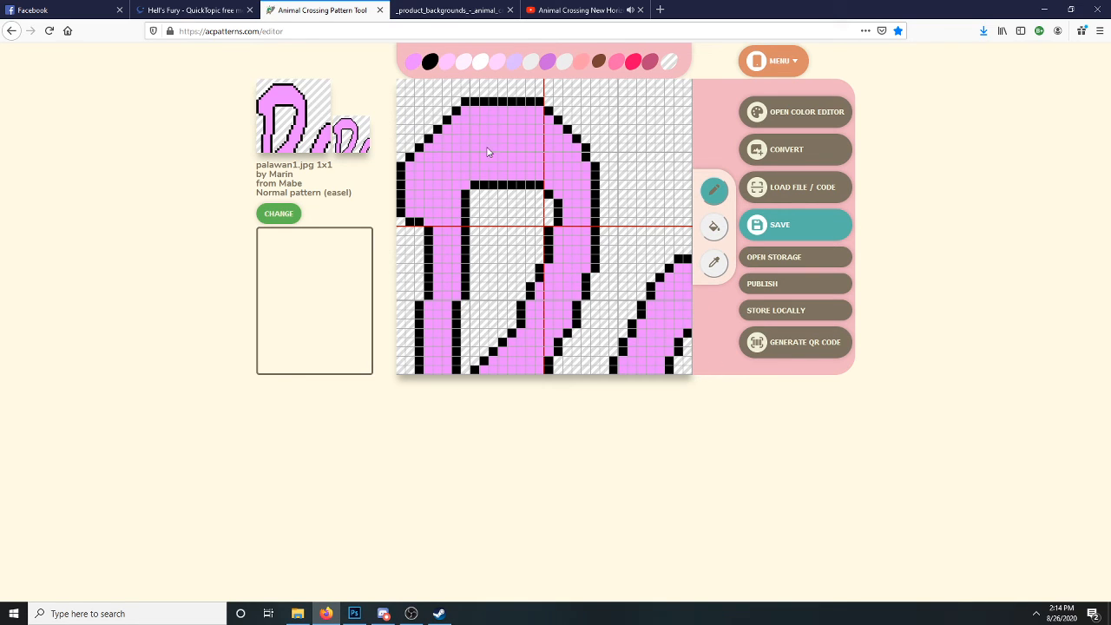
- Straighten the right outline of the P's opening and move the upper stem's left outline one pixel outward, filling the gaps with main pink
left_click(414, 61)
left_click_drag(559, 203, 553, 233)
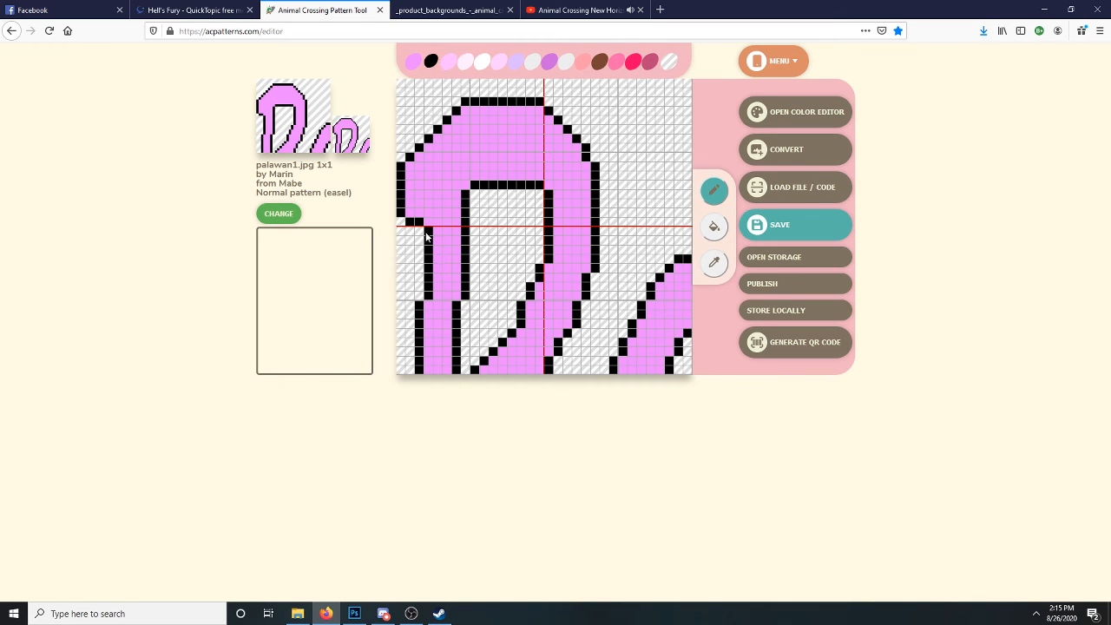
left_click_drag(418, 231, 419, 304)
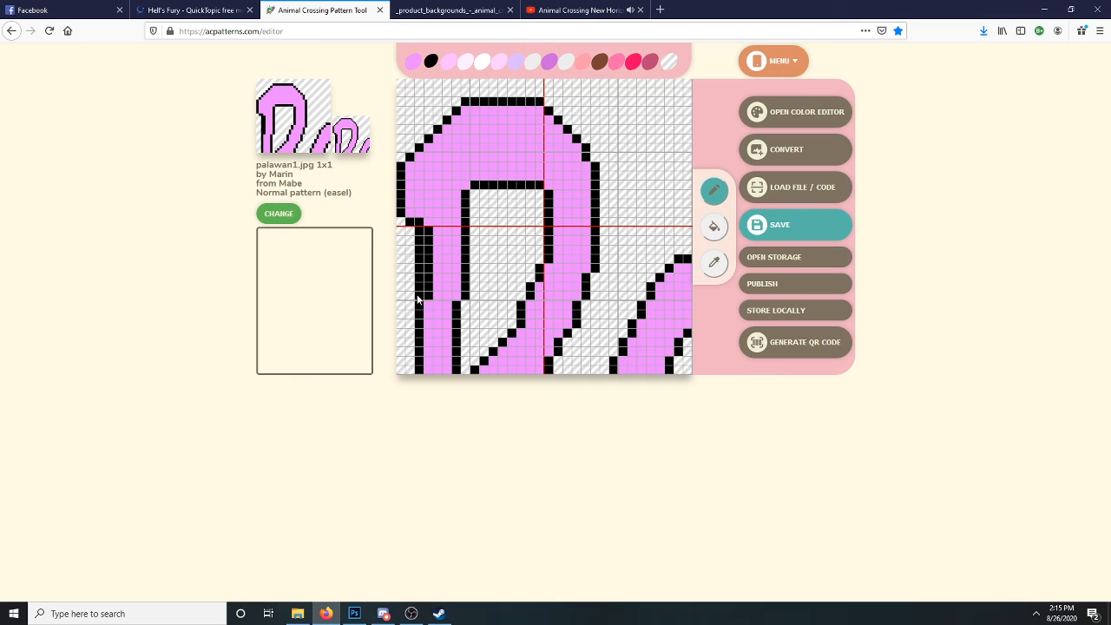
left_click(413, 61)
left_click_drag(435, 231, 432, 313)
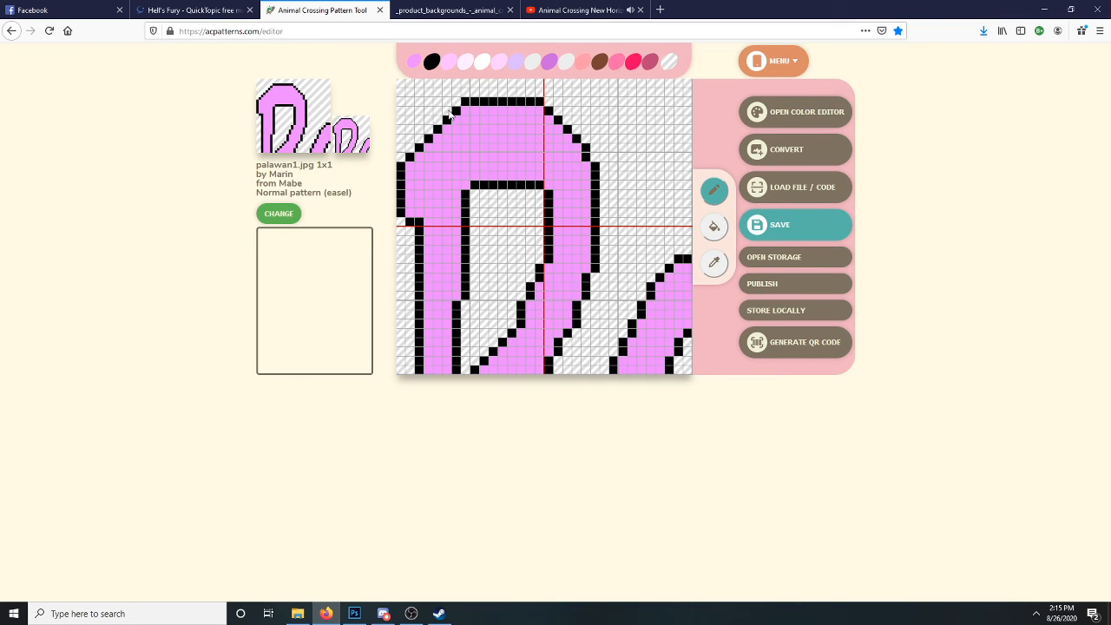
- Move the lower stem's right outline one pixel outward in black and fill its former column with main pink
left_click(432, 63)
mouse_move(464, 328)
left_mouse_down()
mouse_move(466, 304)
mouse_move(464, 357)
left_mouse_up()
left_click(430, 62)
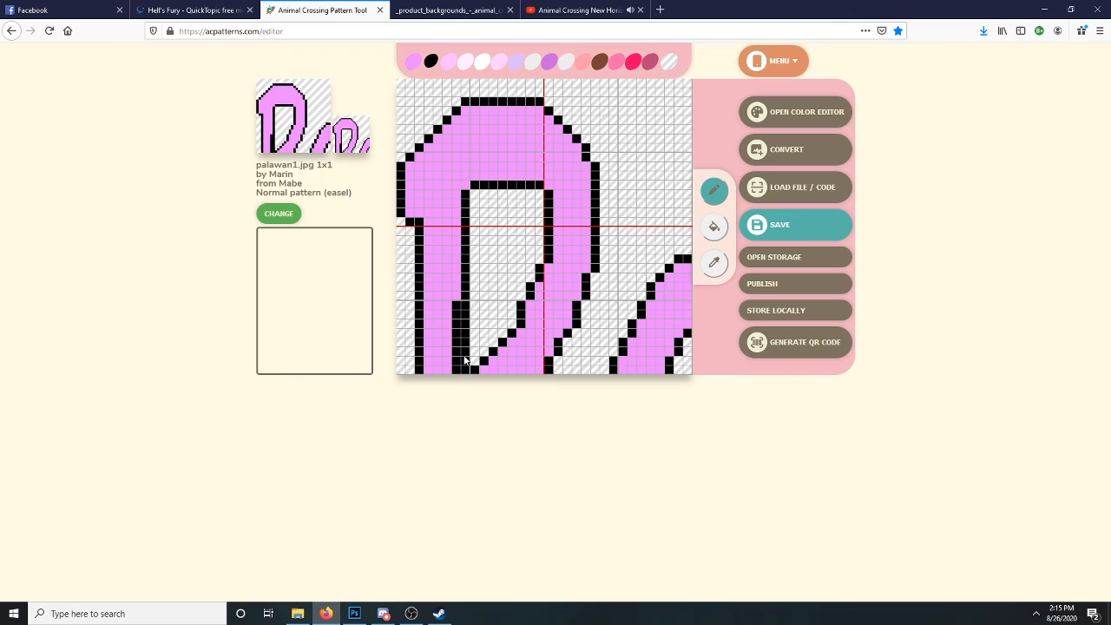
left_click(431, 61)
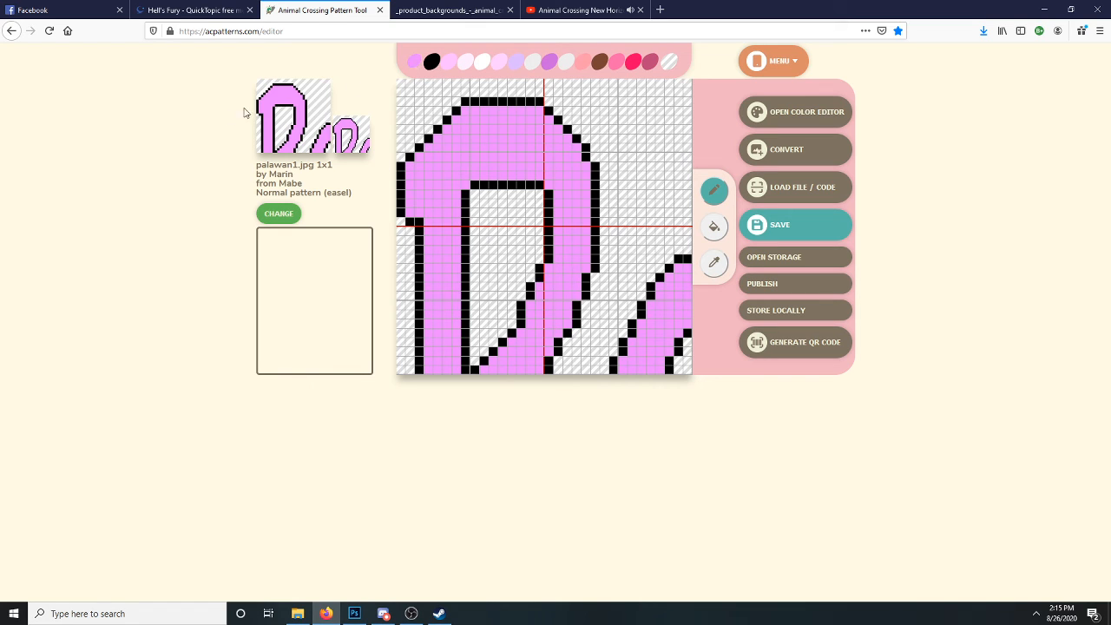
- Try darker purple, magenta, brown and orange-red shades for the letters' main palette colour
left_click(792, 114)
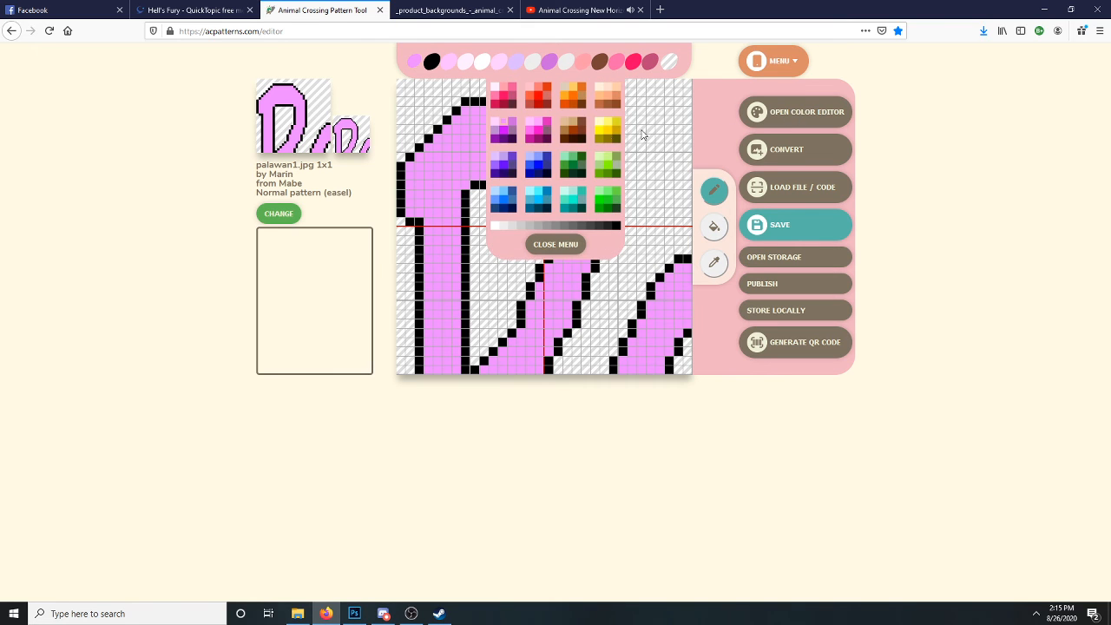
left_click(506, 136)
left_click(514, 127)
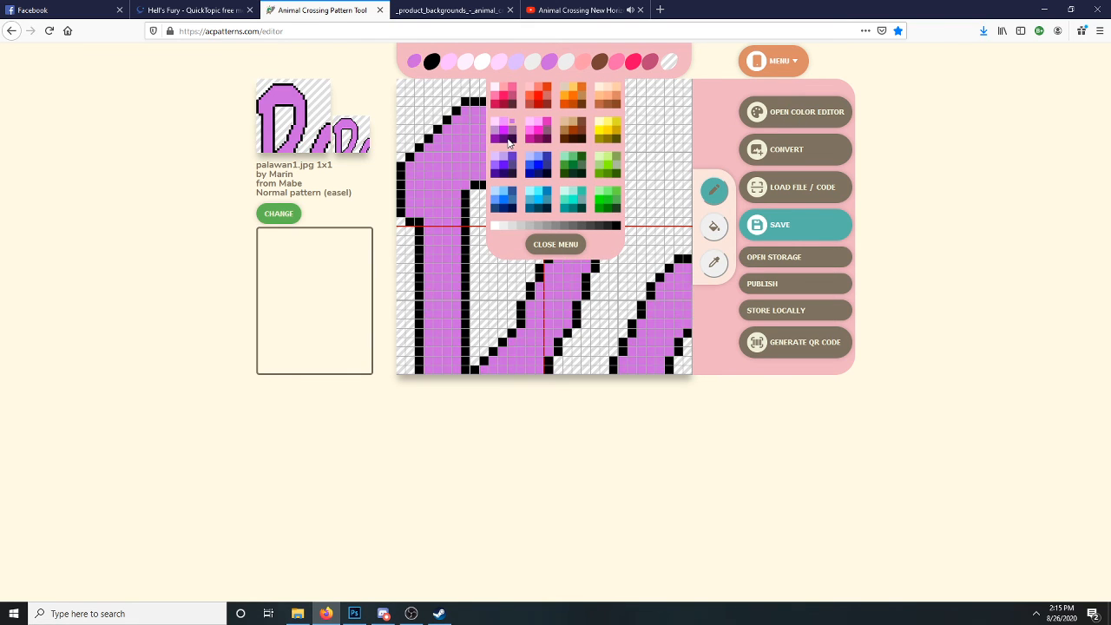
left_click(511, 140)
left_click(514, 141)
left_click(513, 129)
left_click(504, 130)
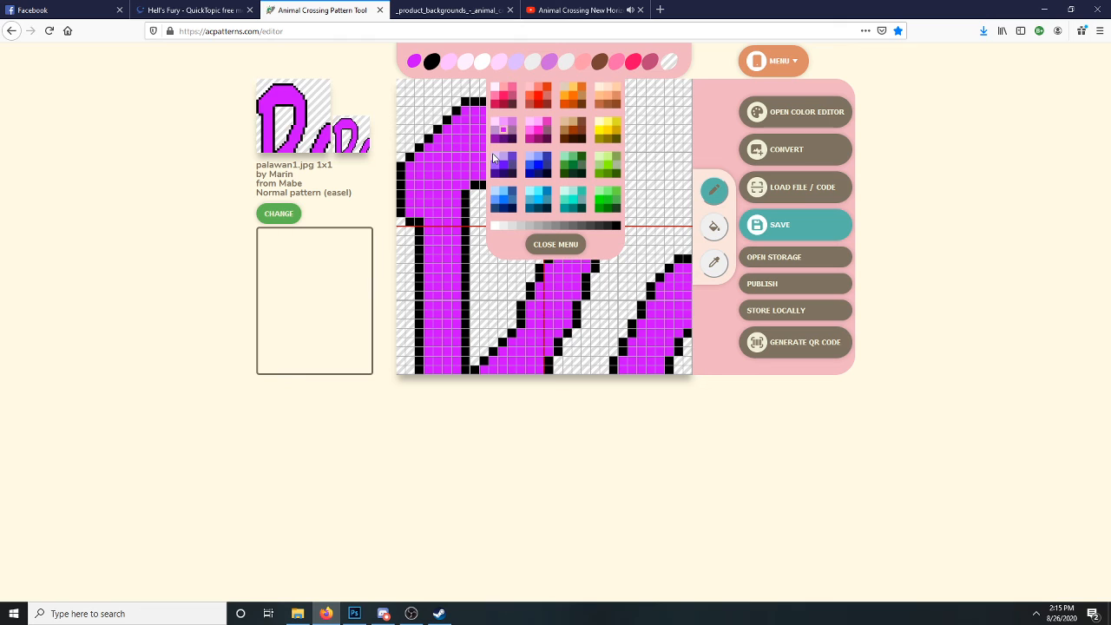
left_click(547, 127)
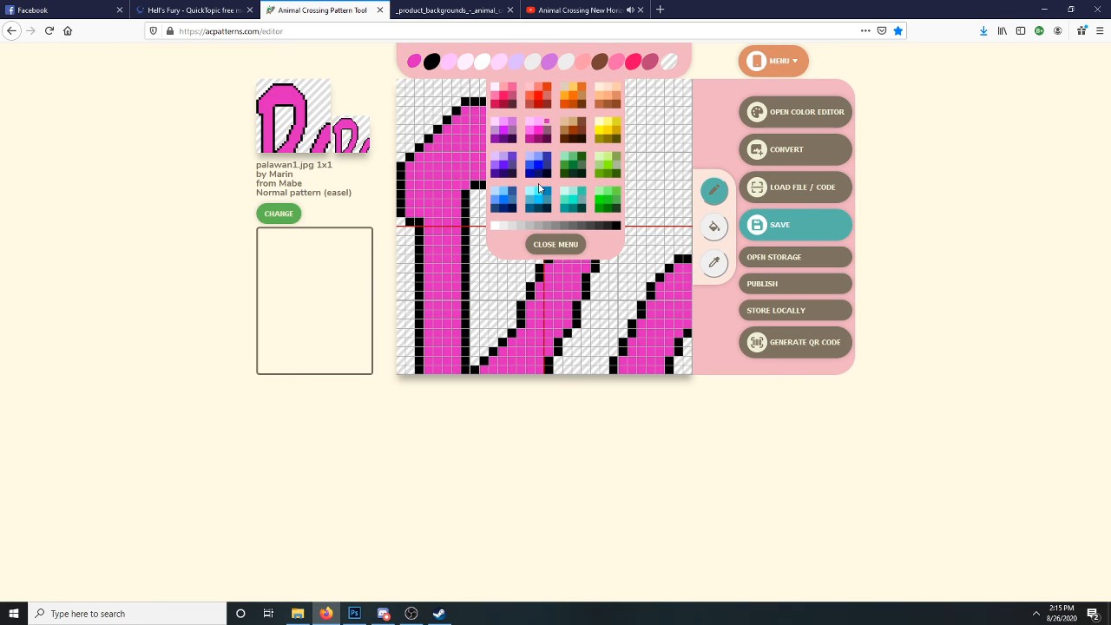
left_click(581, 130)
left_click(545, 92)
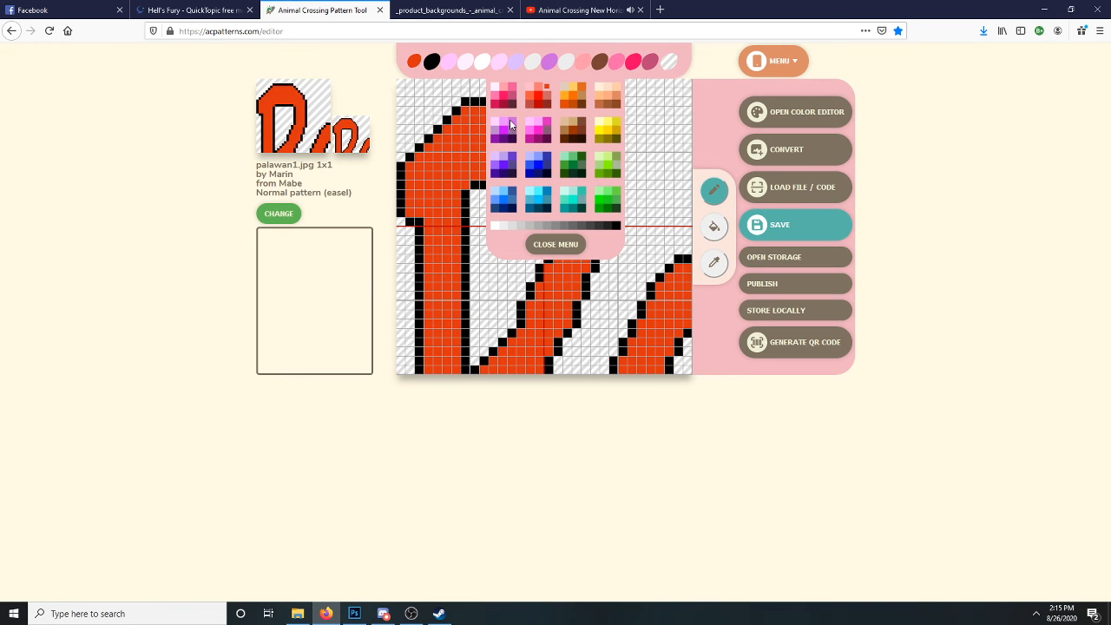
- Try light violet and very pale pink as the letters' main colour and compare with the original artwork in Photoshop
left_click(511, 125)
left_click(504, 128)
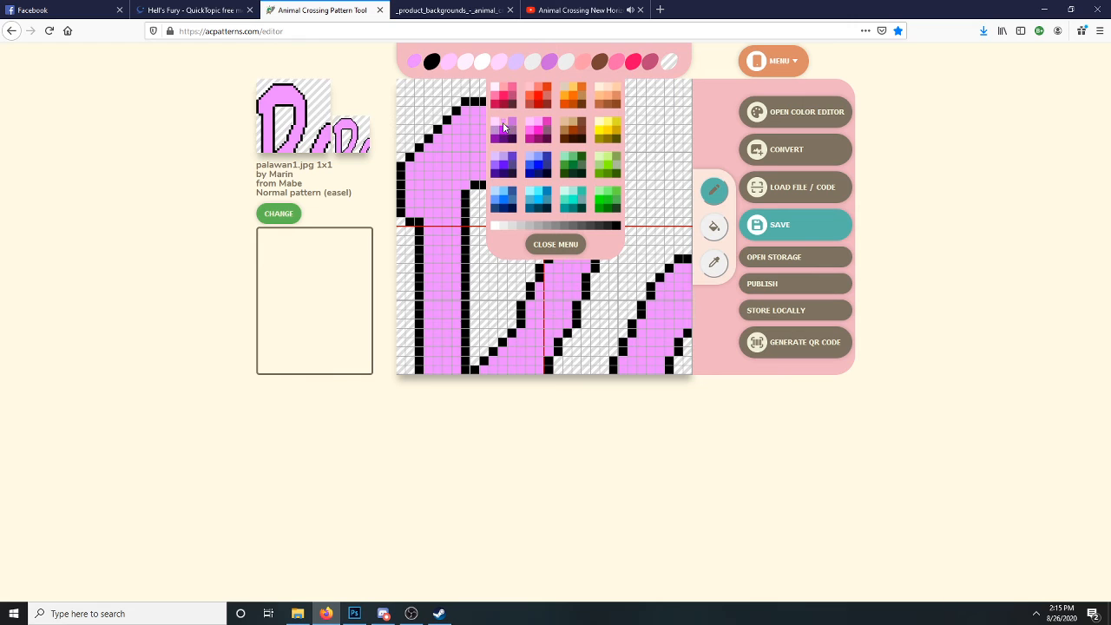
left_click(497, 124)
left_click(505, 126)
left_click(496, 127)
left_click(507, 126)
left_click(496, 124)
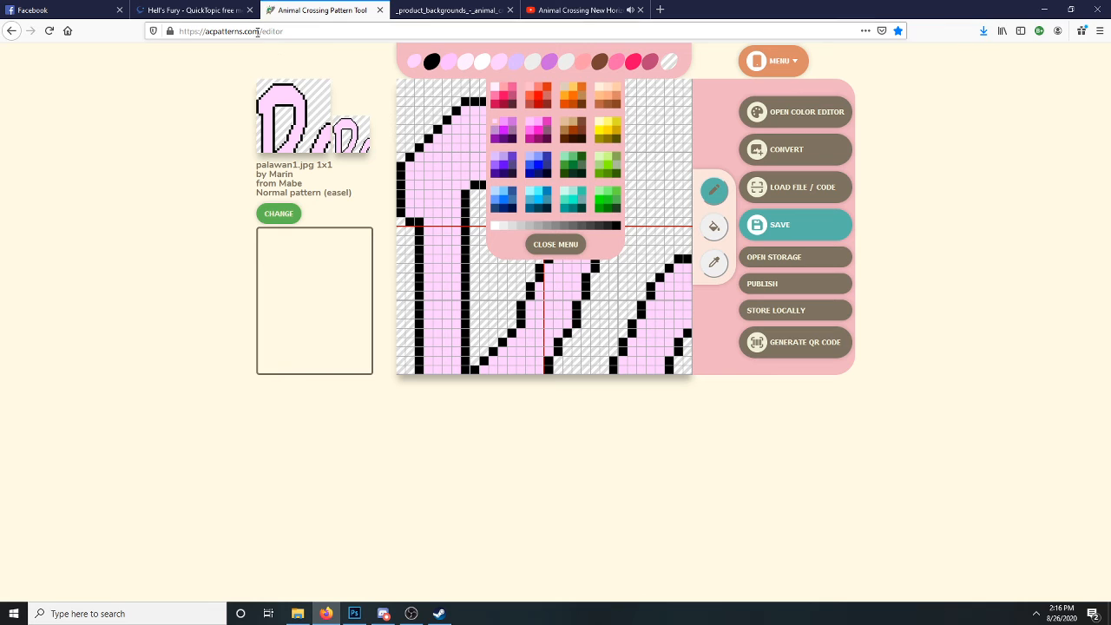
left_click(365, 618)
left_click(364, 618)
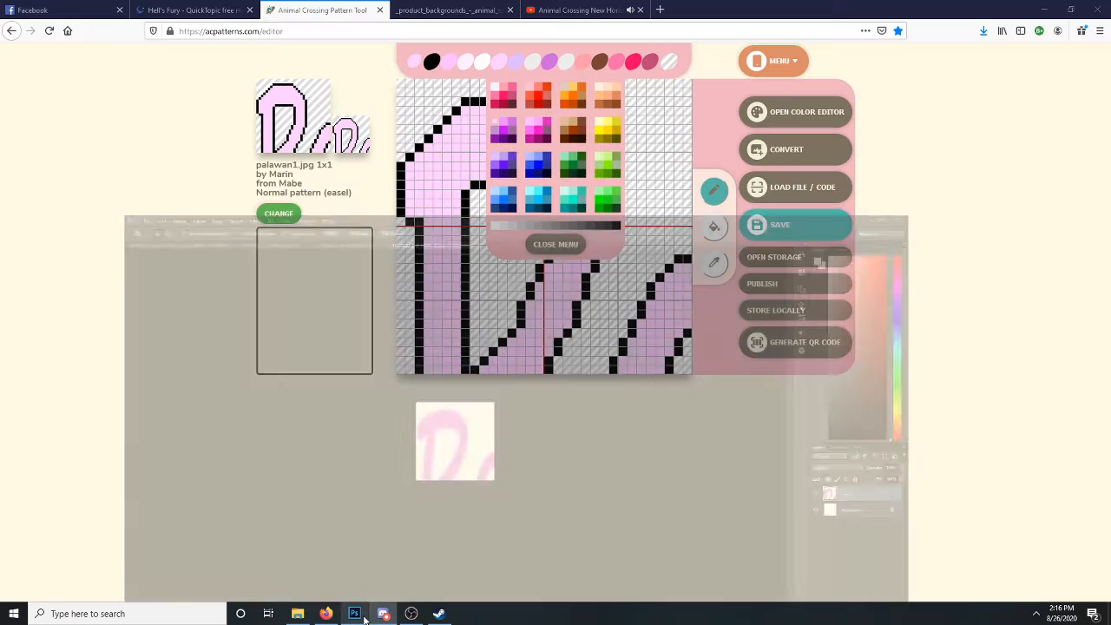
- Compare neighbouring violet and pink shades for the letters' main colour and settle on light violet
left_click(505, 125)
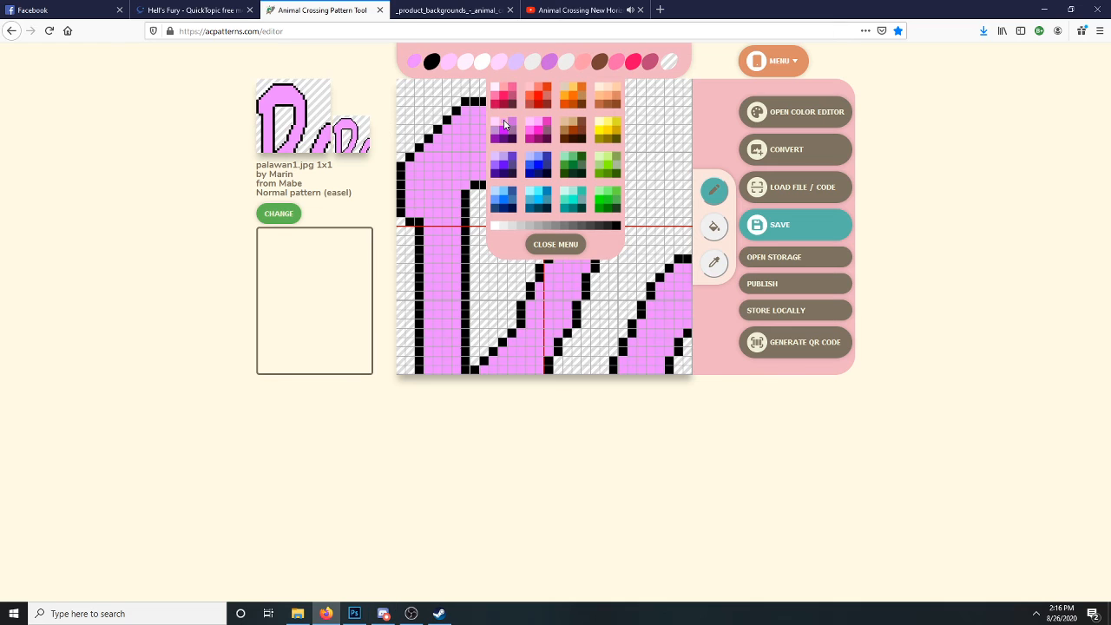
left_click(510, 129)
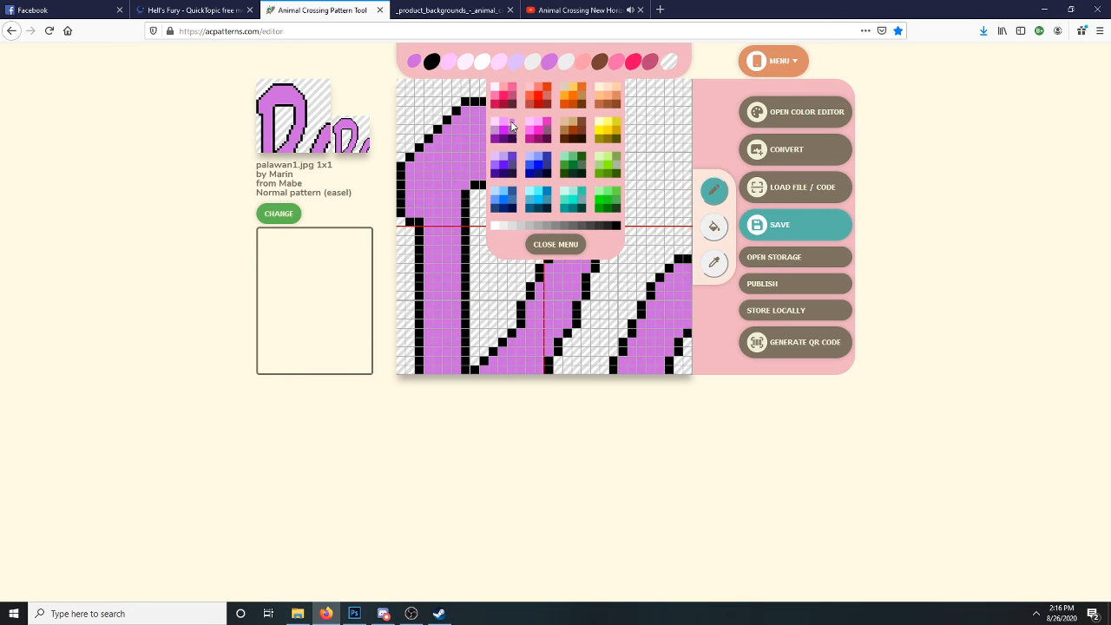
left_click(501, 126)
left_click(543, 124)
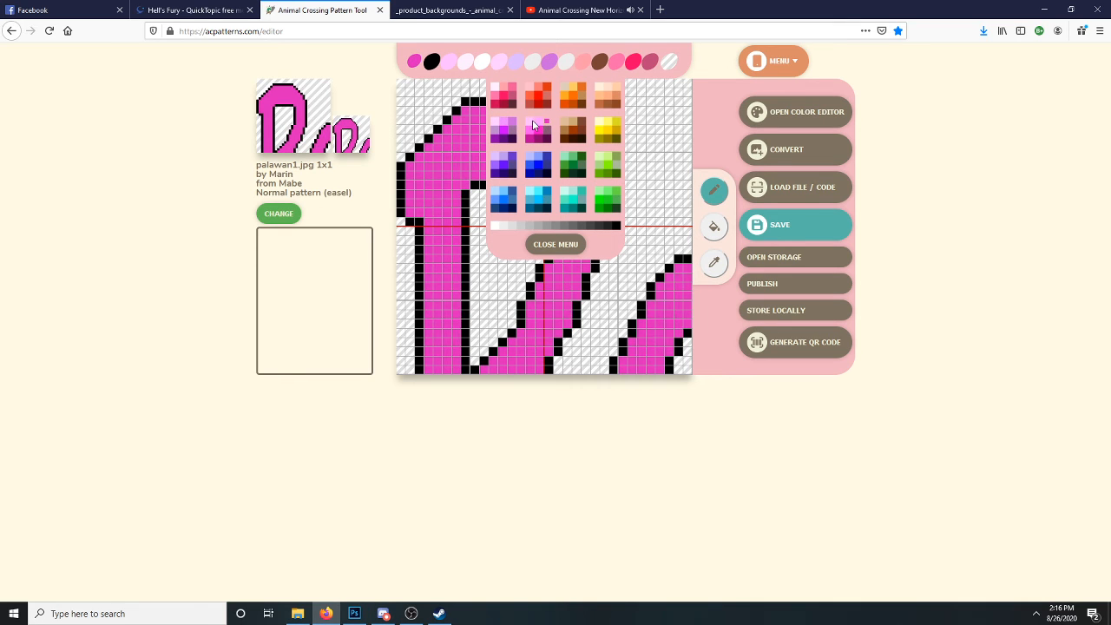
left_click(508, 127)
left_click(506, 127)
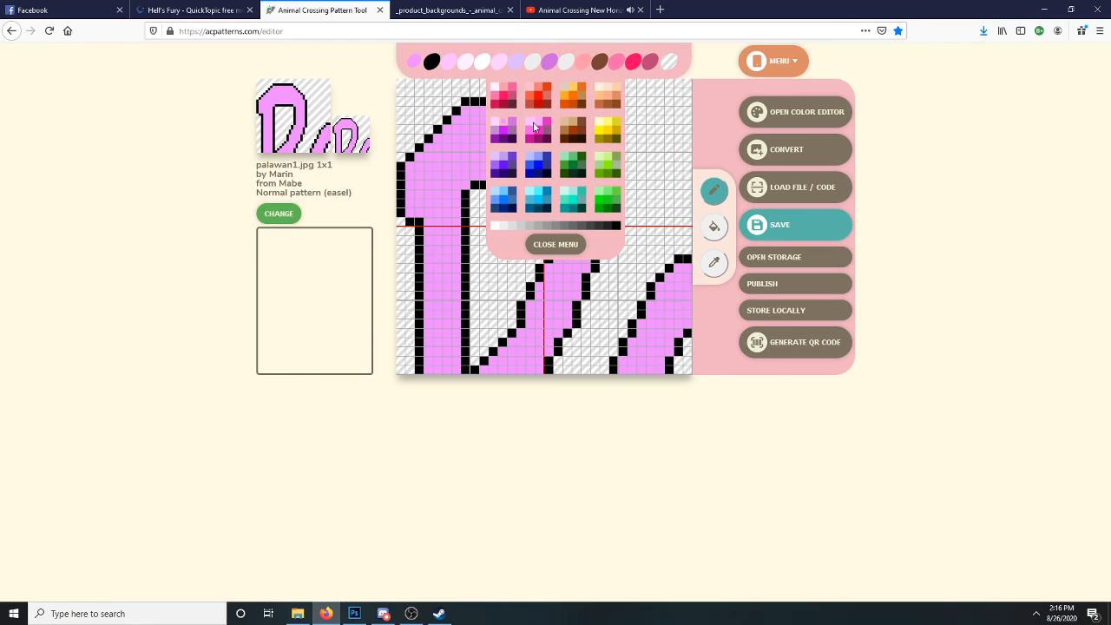
left_click(543, 125)
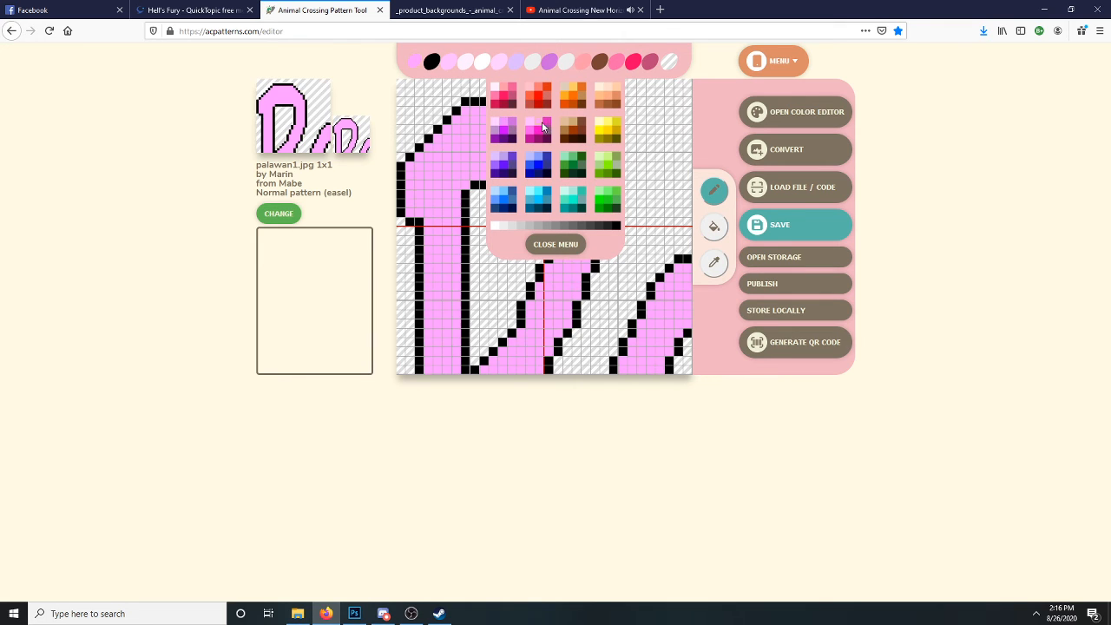
left_click(547, 127)
left_click(533, 127)
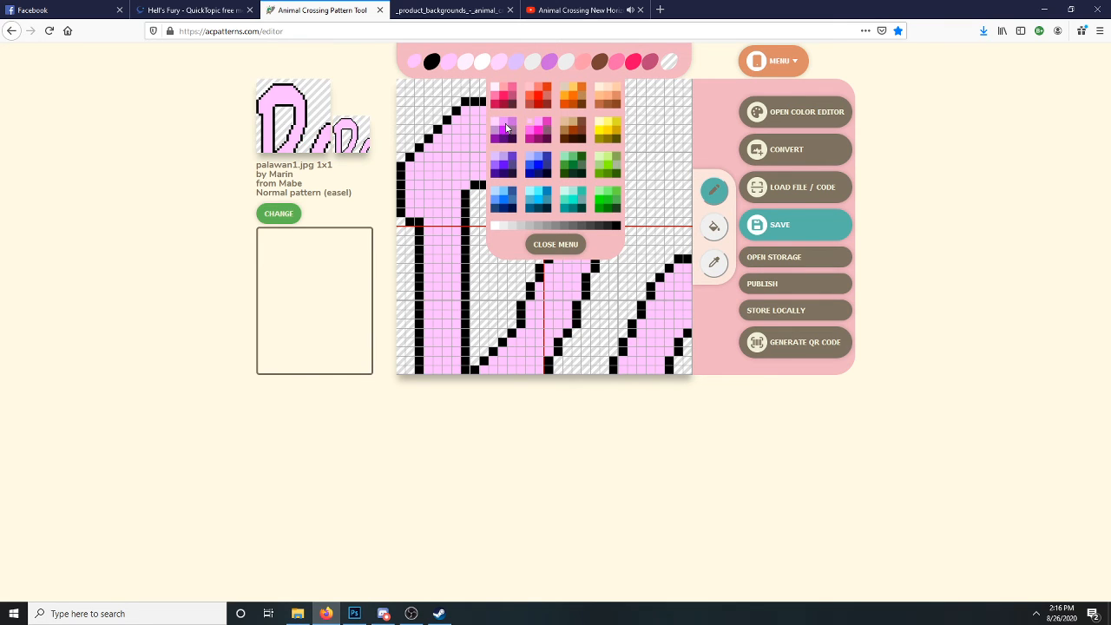
left_click(506, 128)
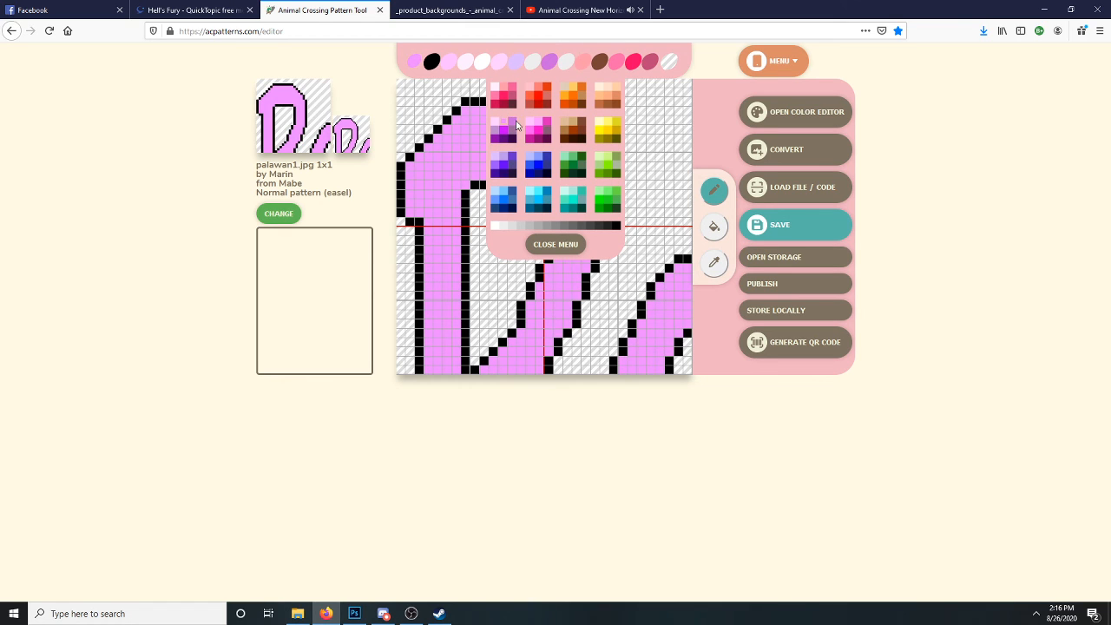
left_click(516, 130)
left_click(505, 123)
left_click(571, 248)
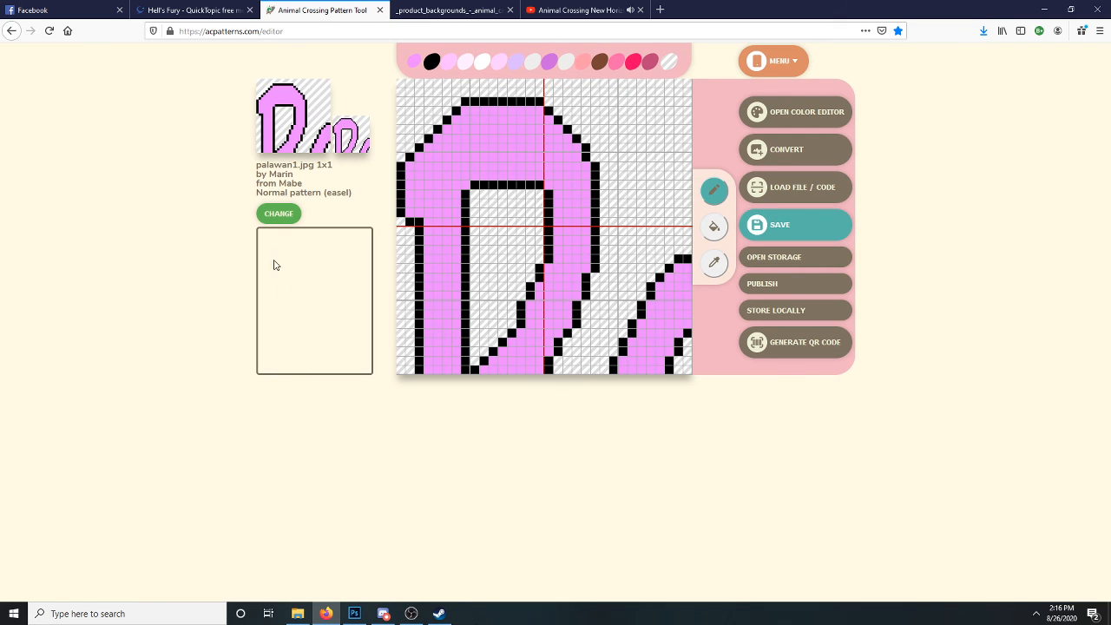
- Change the pattern's title to Palawan1 and enter the creator's name as its author
left_click(276, 217)
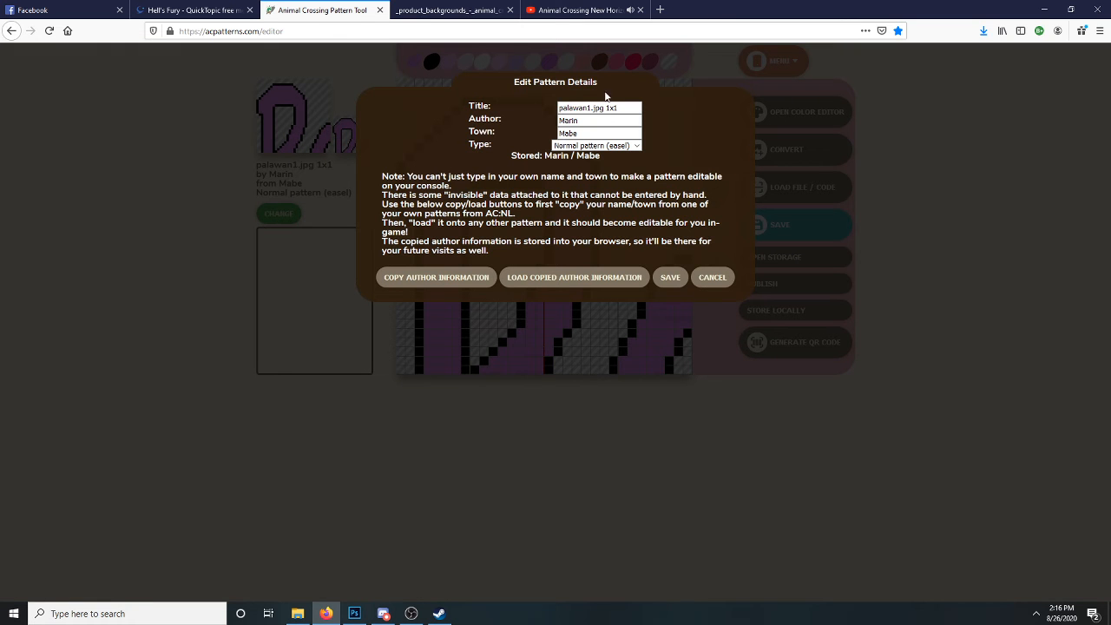
left_click_drag(625, 106, 519, 106)
key("End")
key("BackSpace")
key("BackSpace")
key("BackSpace")
key("BackSpace")
key("BackSpace")
key("BackSpace")
key("BackSpace")
key("BackSpace")
type("P")
key("Delete")
key("Tab")
type("Azaziel")
- Set the pattern's town to Twilight, keep the type Normal pattern (easel) and save the details
key("Tab")
key("Menu")
double_click(520, 114)
left_click(530, 132)
left_click(530, 132)
type("Twili")
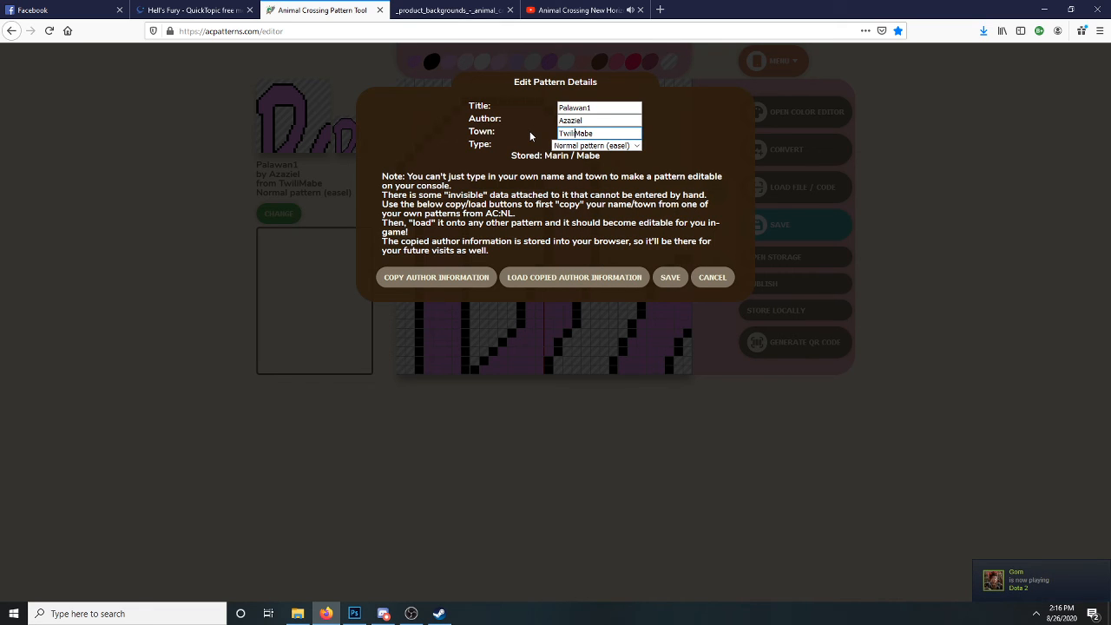
key("BackSpace")
key("BackSpace")
key("BackSpace")
key("BackSpace")
key("BackSpace")
key("BackSpace")
key("BackSpace")
key("BackSpace")
key("BackSpace")
type("Twilight")
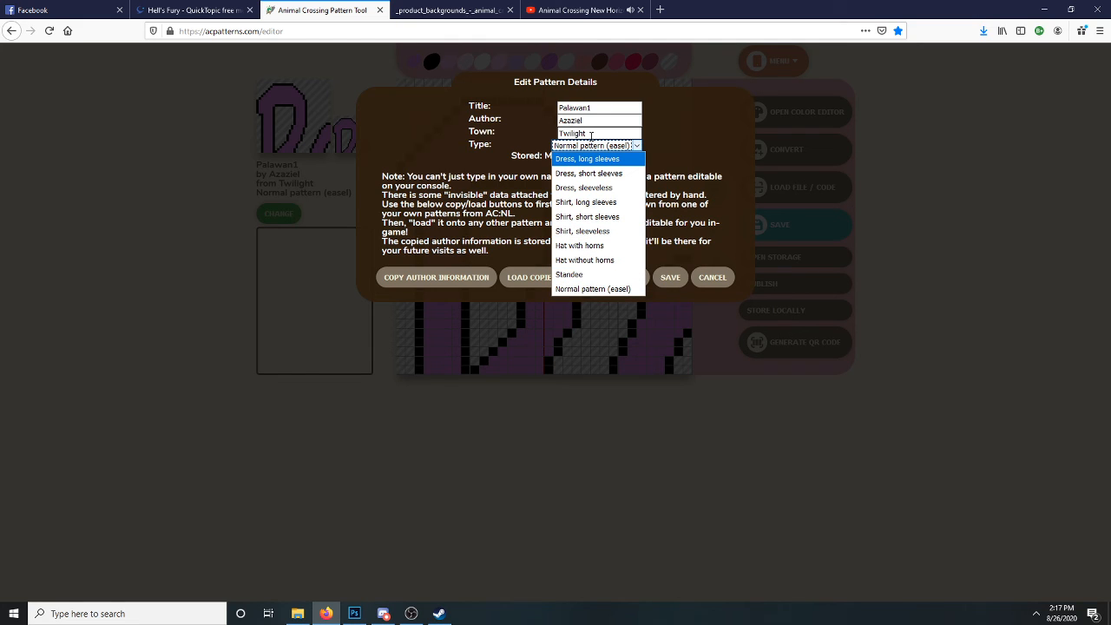
left_click(594, 290)
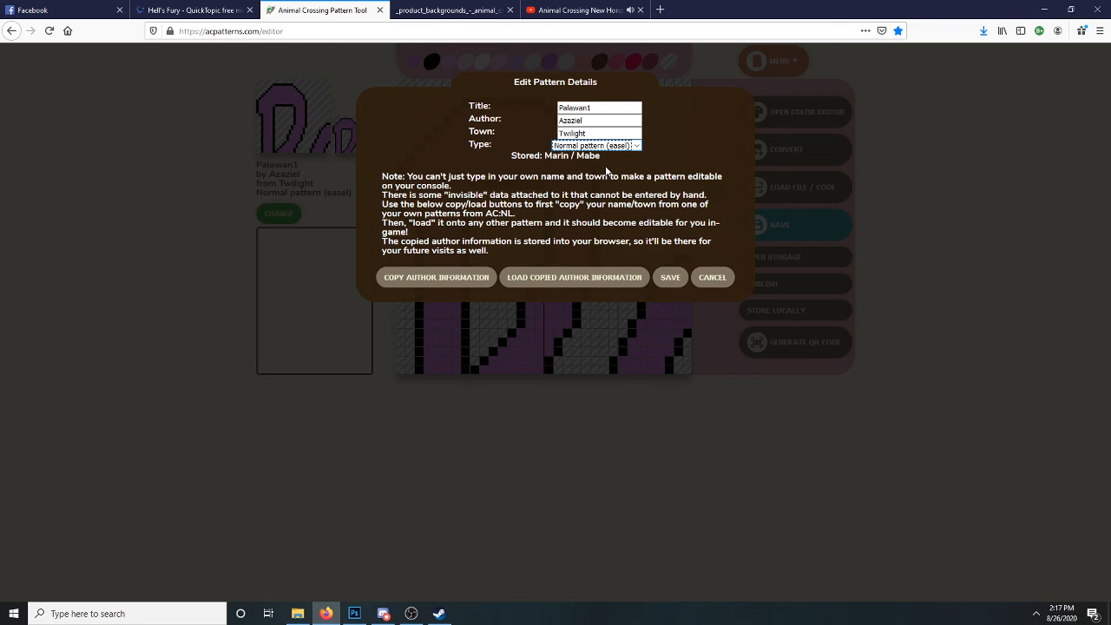
left_click(670, 278)
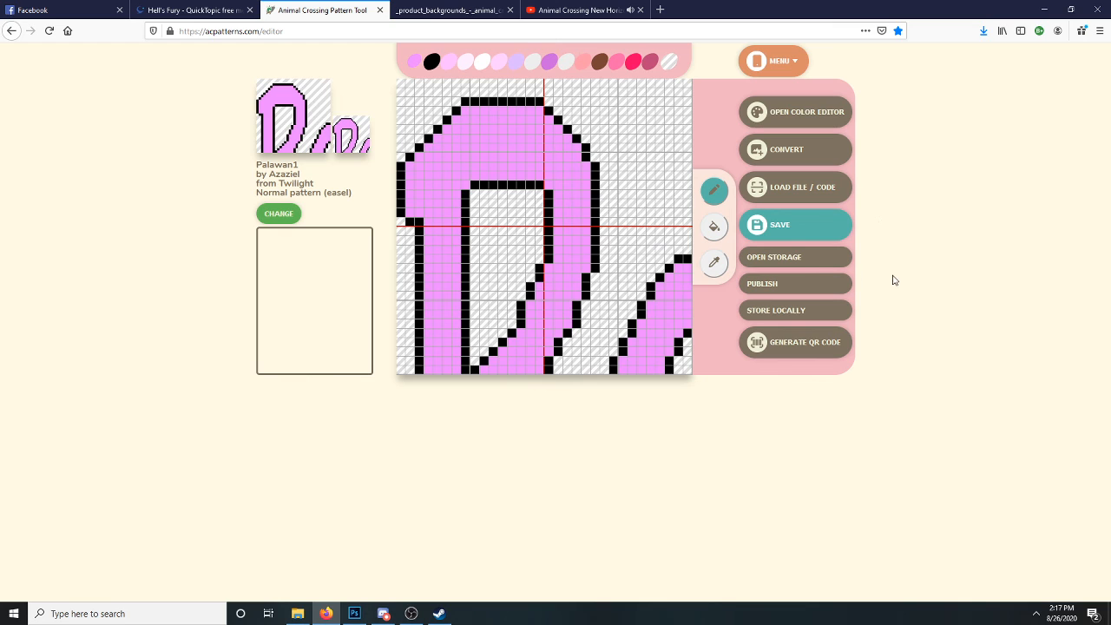
- Save the pattern to disk as Palawan1.acnl and generate its QR code
left_click(783, 225)
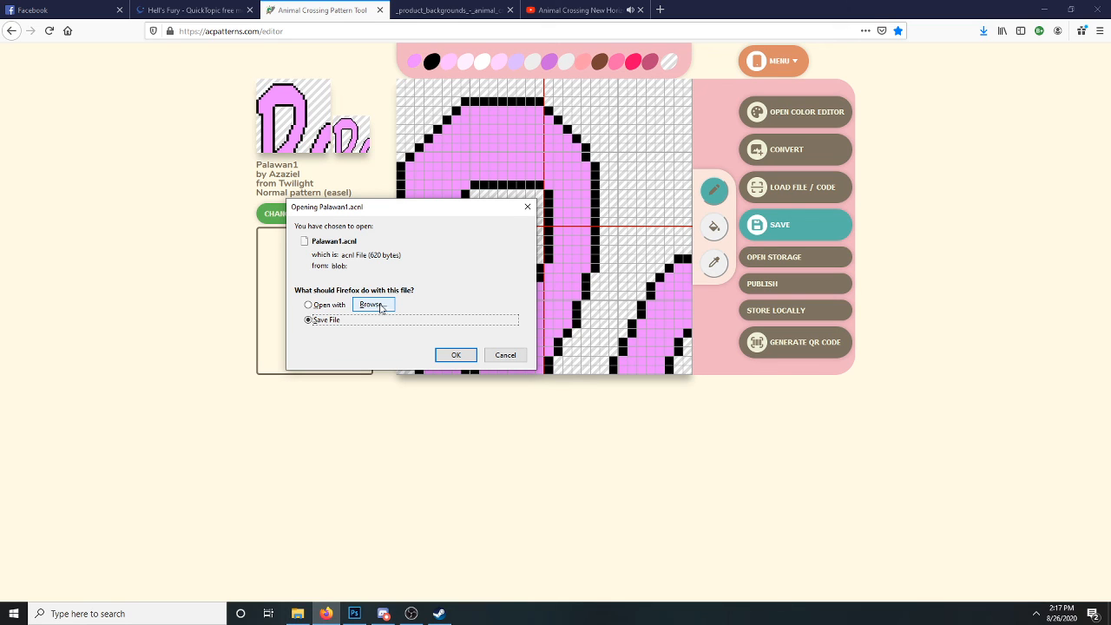
left_click(455, 355)
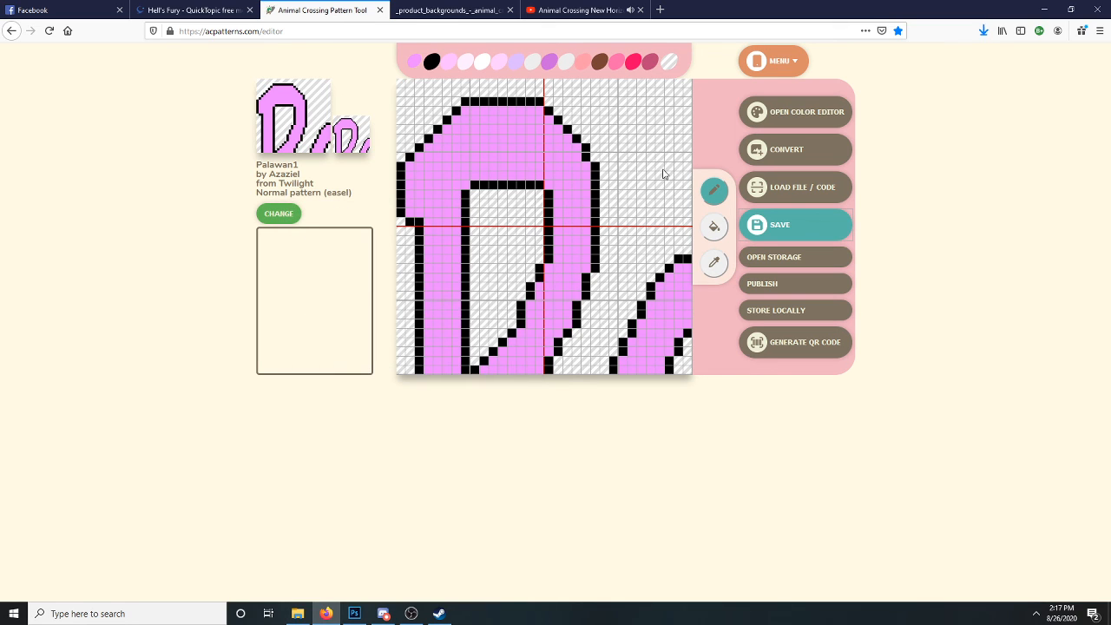
left_click(983, 32)
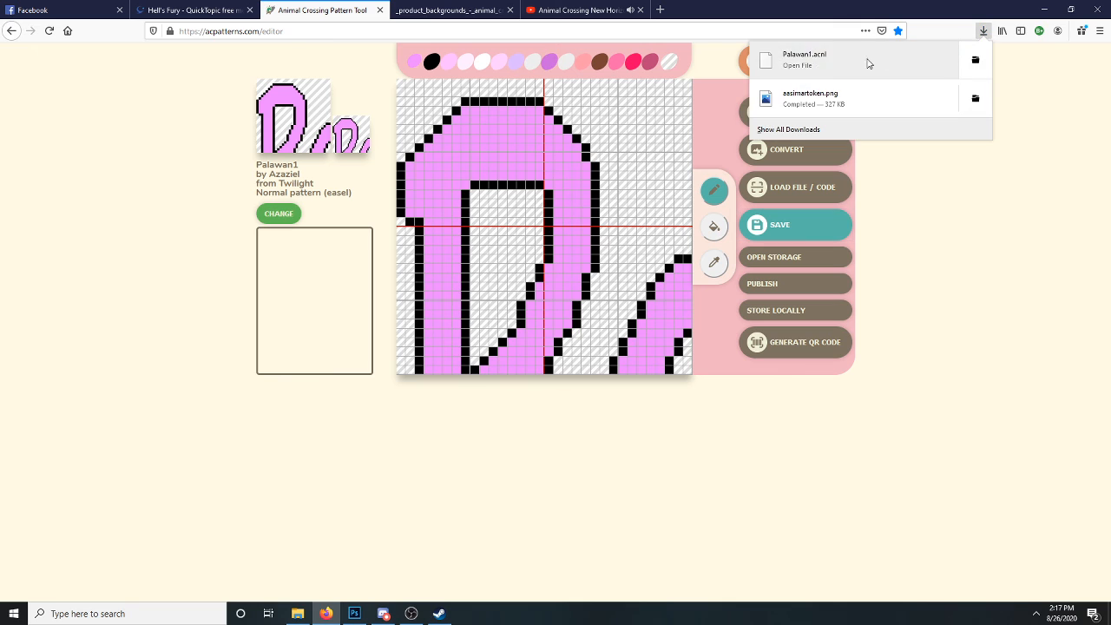
left_click(983, 31)
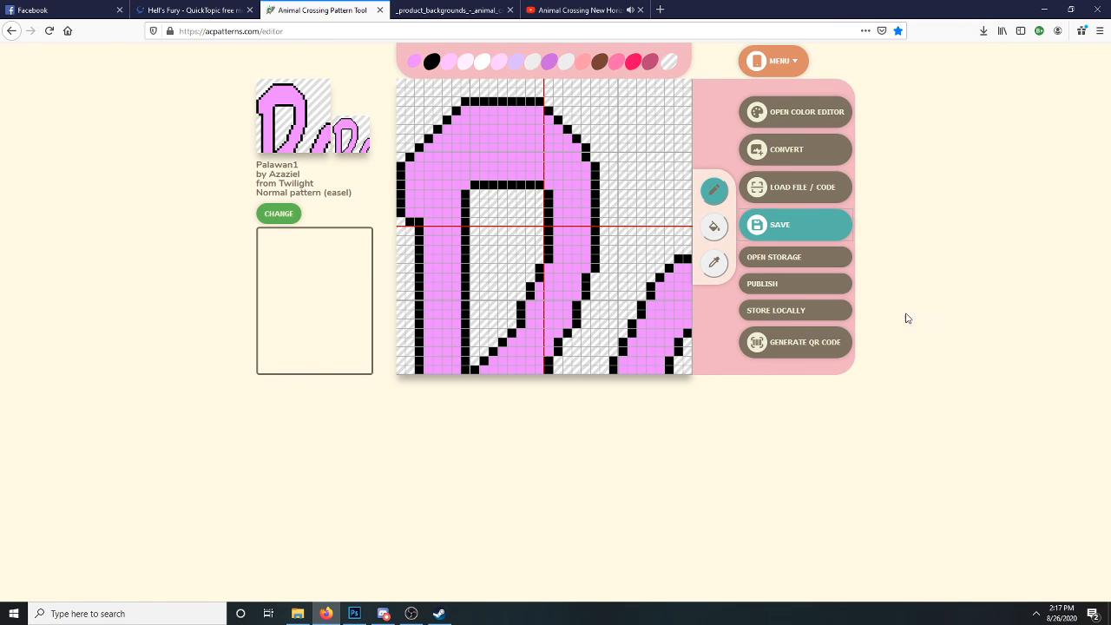
left_click(808, 347)
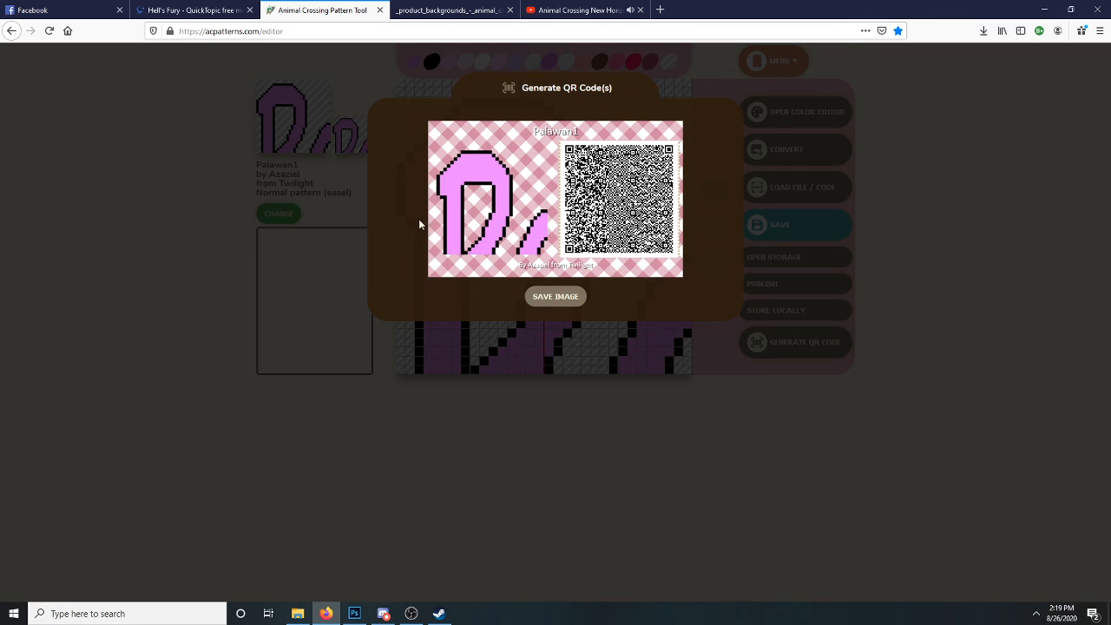
- Search google.com in a new browser tab for "animal crossing new horizons app" and look through the results
left_click(660, 11)
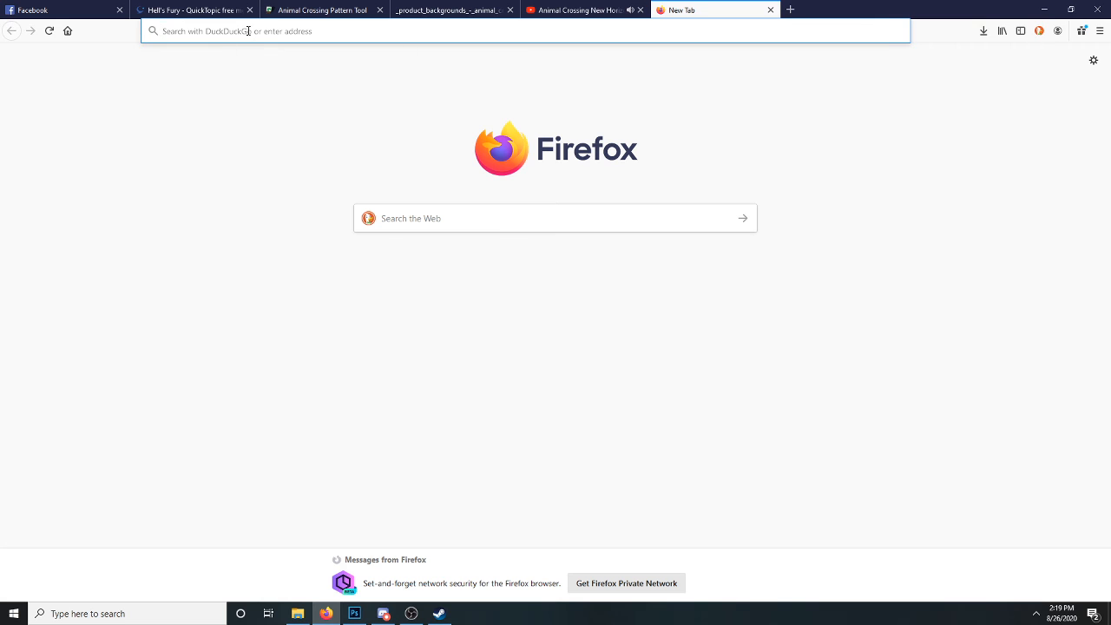
left_click(247, 31)
type("google.com")
key("Return")
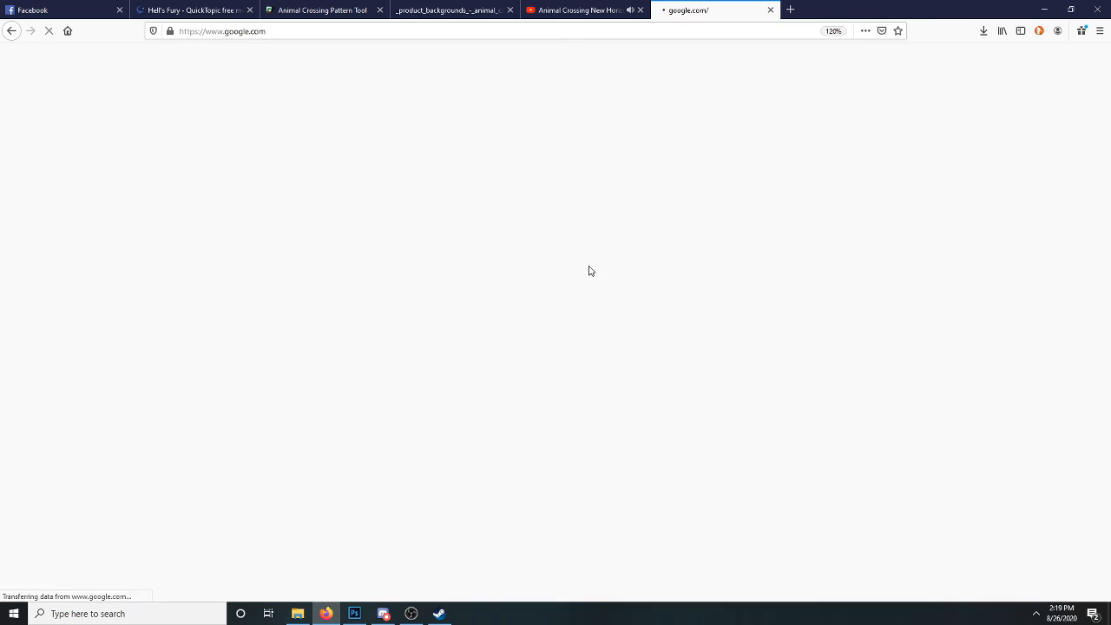
type("ani")
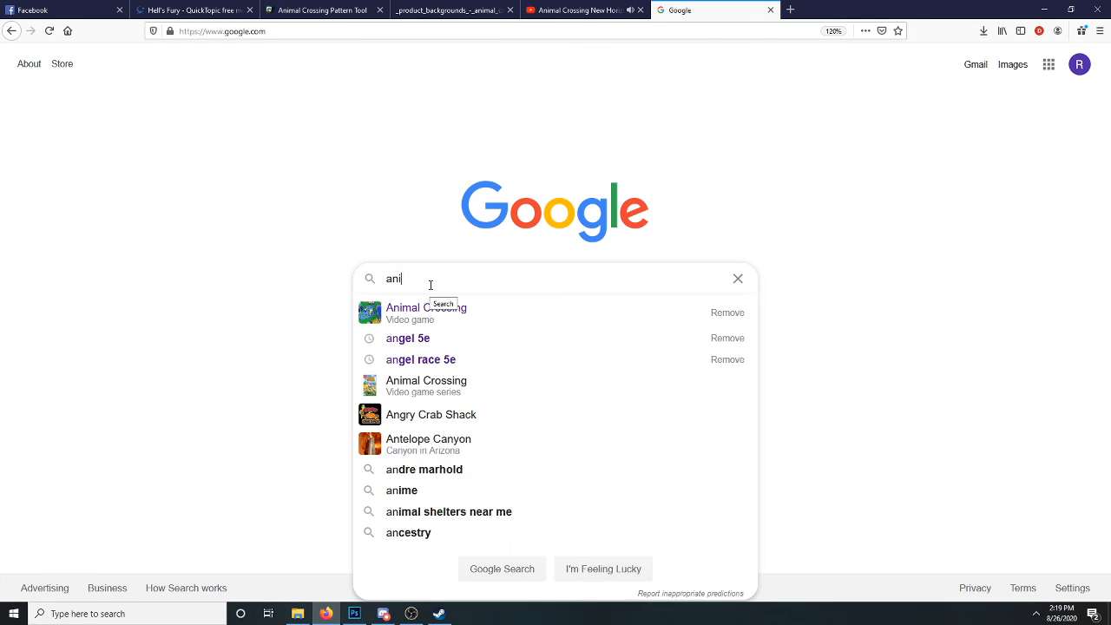
type("mal crossing ")
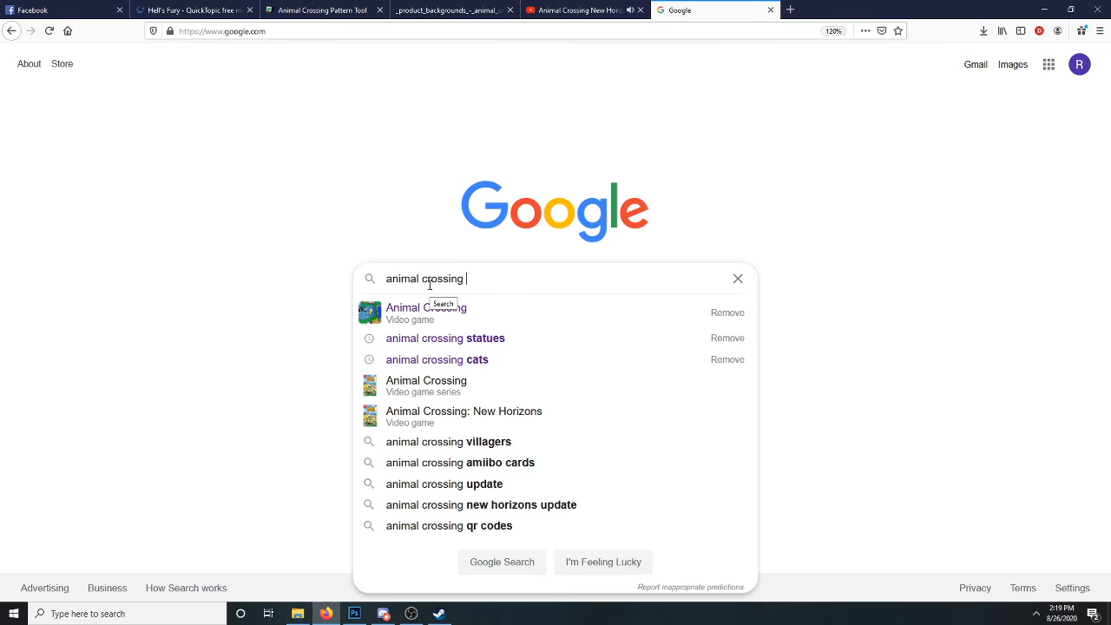
type("new horizon")
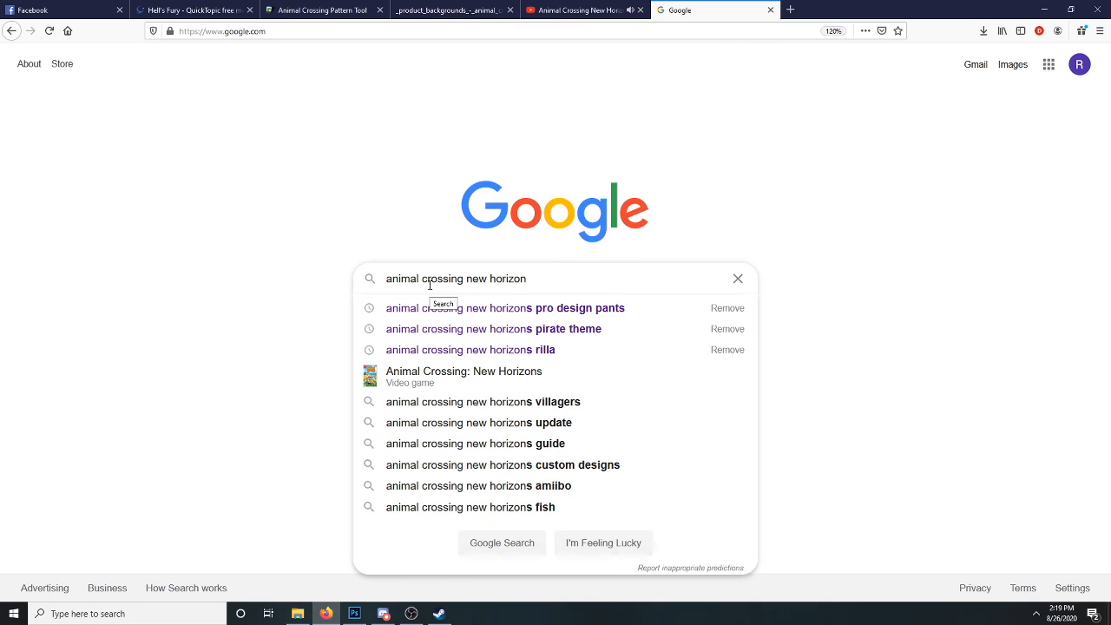
type("s app")
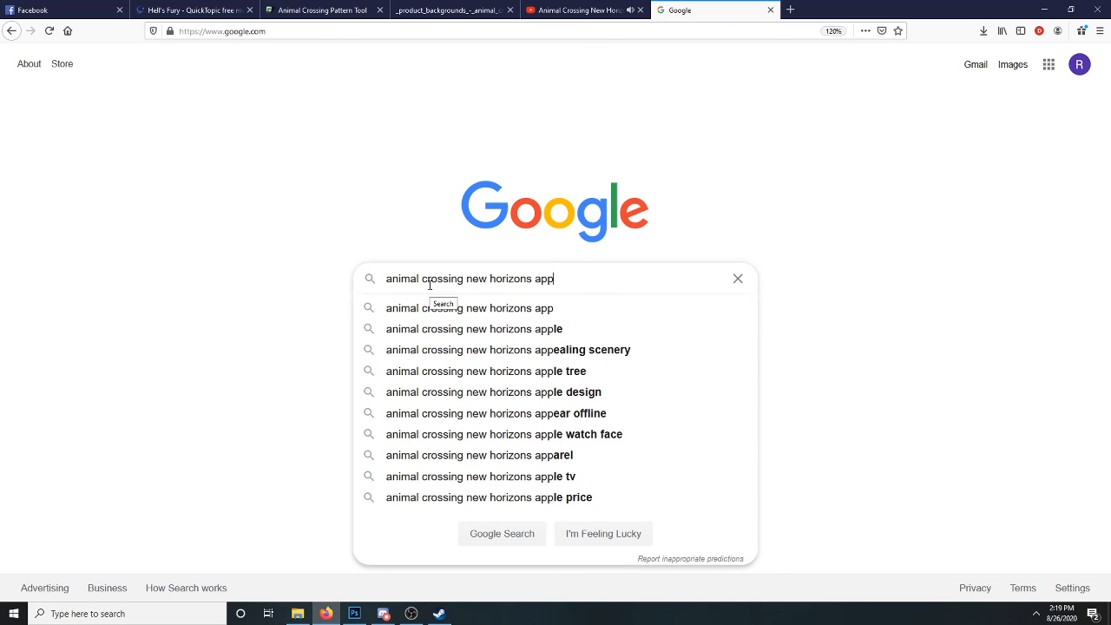
key("Return")
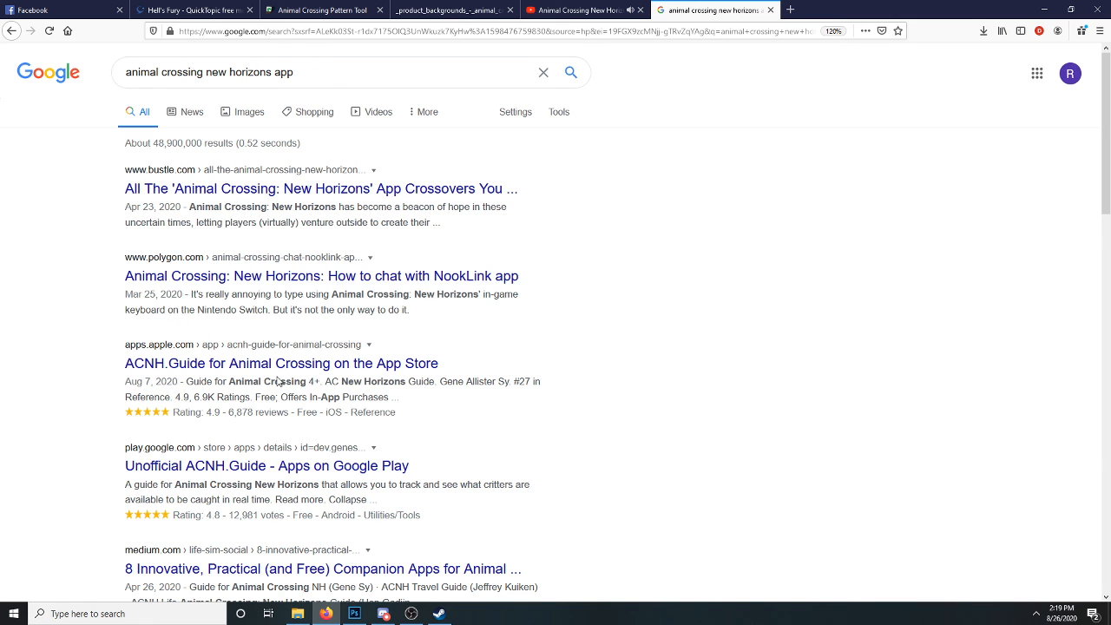
scroll(278, 382, "down", 2)
scroll(386, 325, "up", 2)
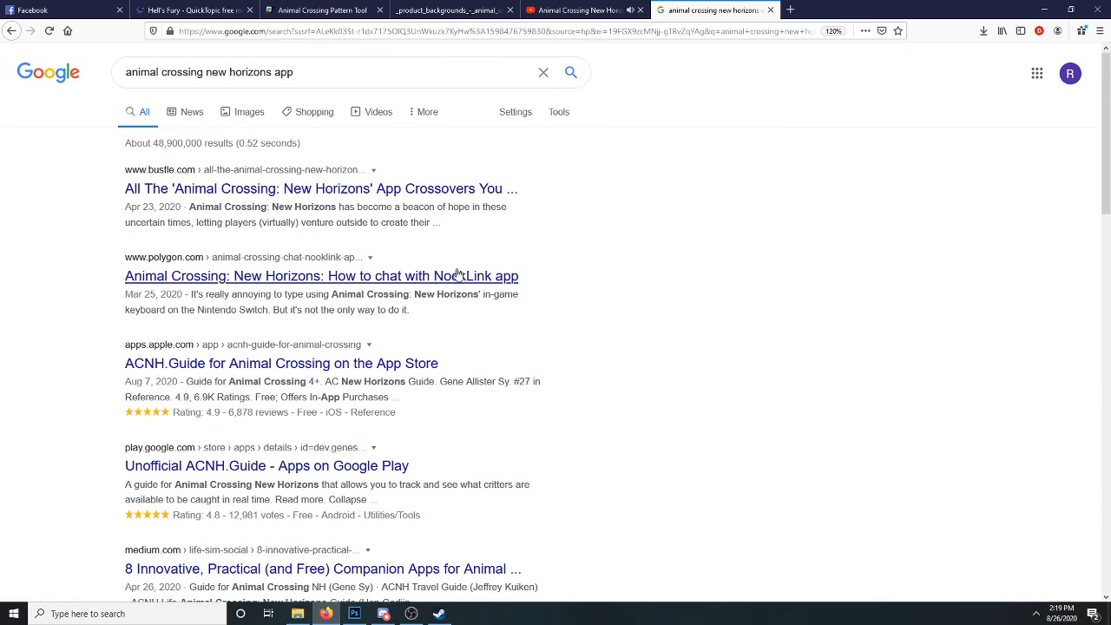
scroll(419, 364, "down", 5)
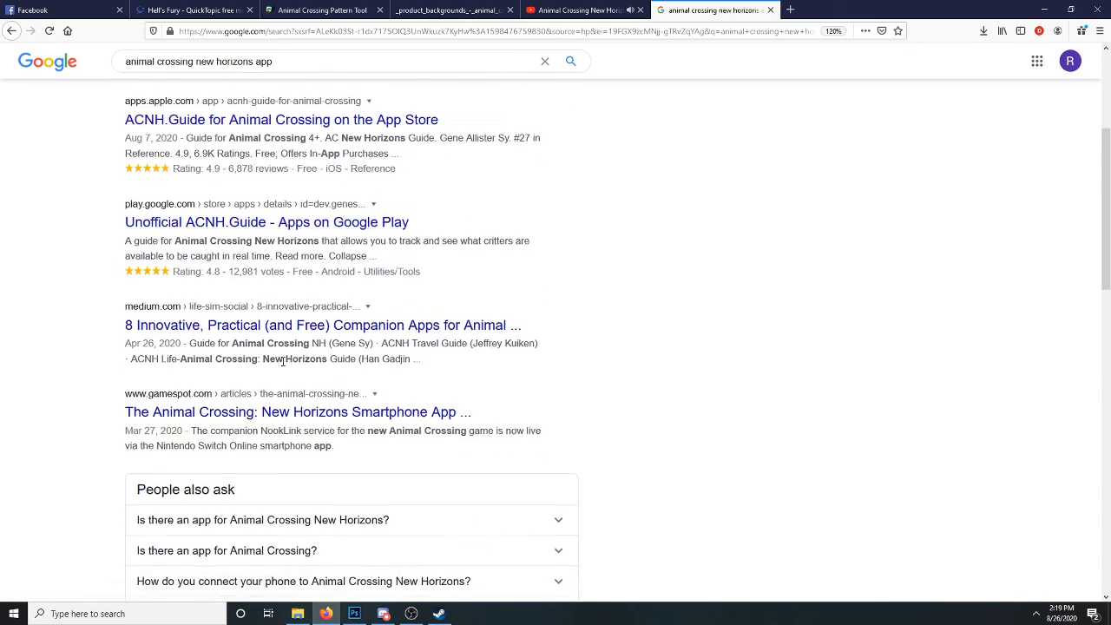
- Open GameSpot's article on the Animal Crossing: New Horizons smartphone app NookLink, read through it, and close its browser tab
scroll(283, 363, "down", 4)
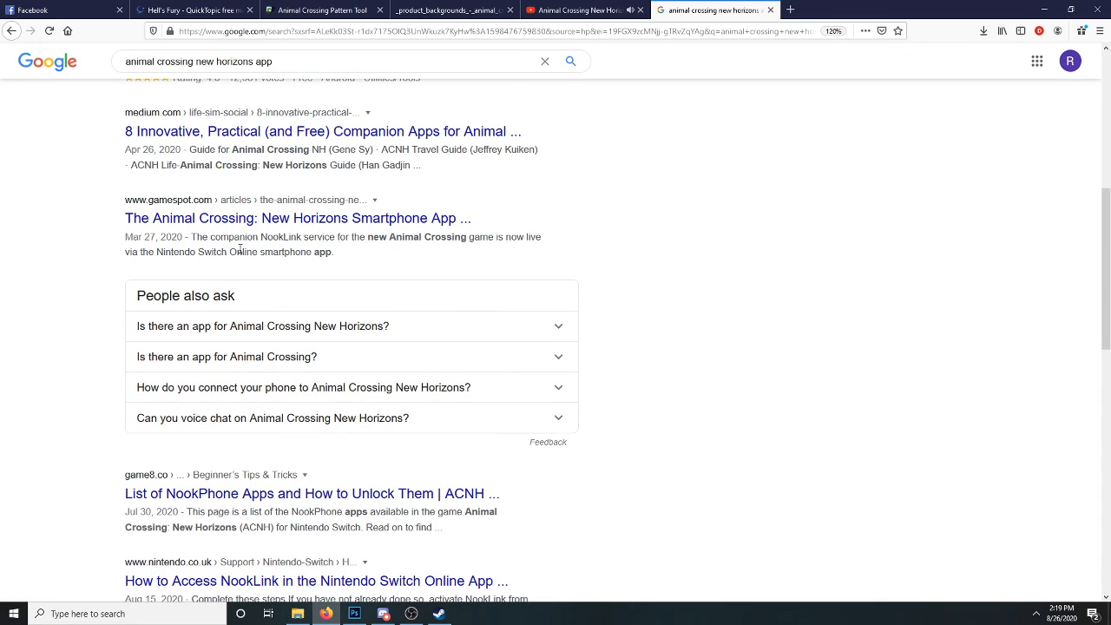
left_click(224, 219)
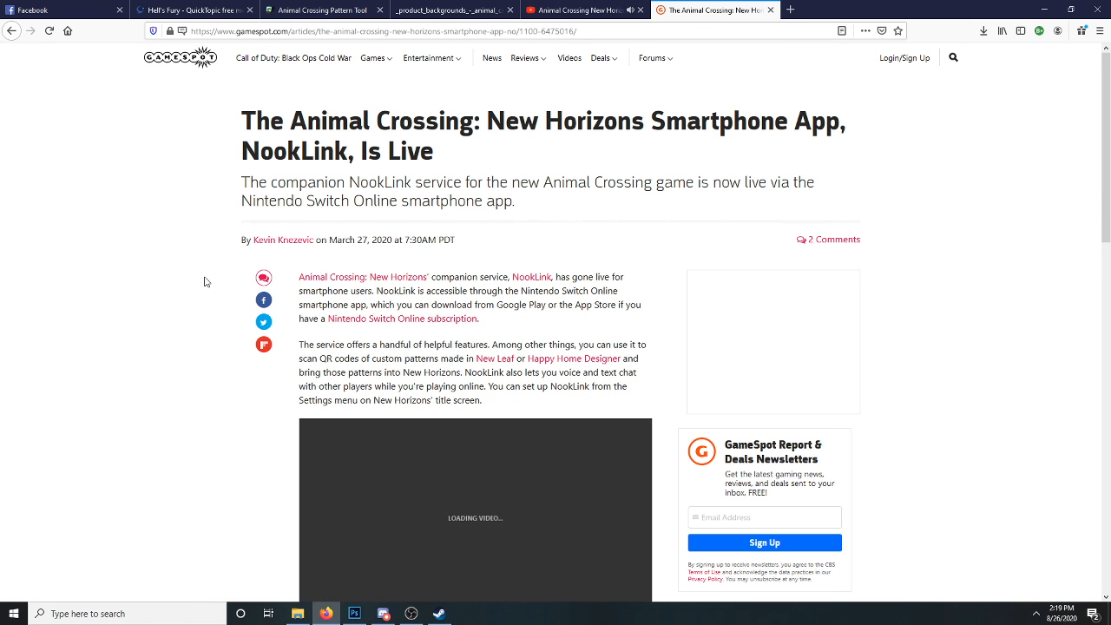
scroll(205, 282, "down", 5)
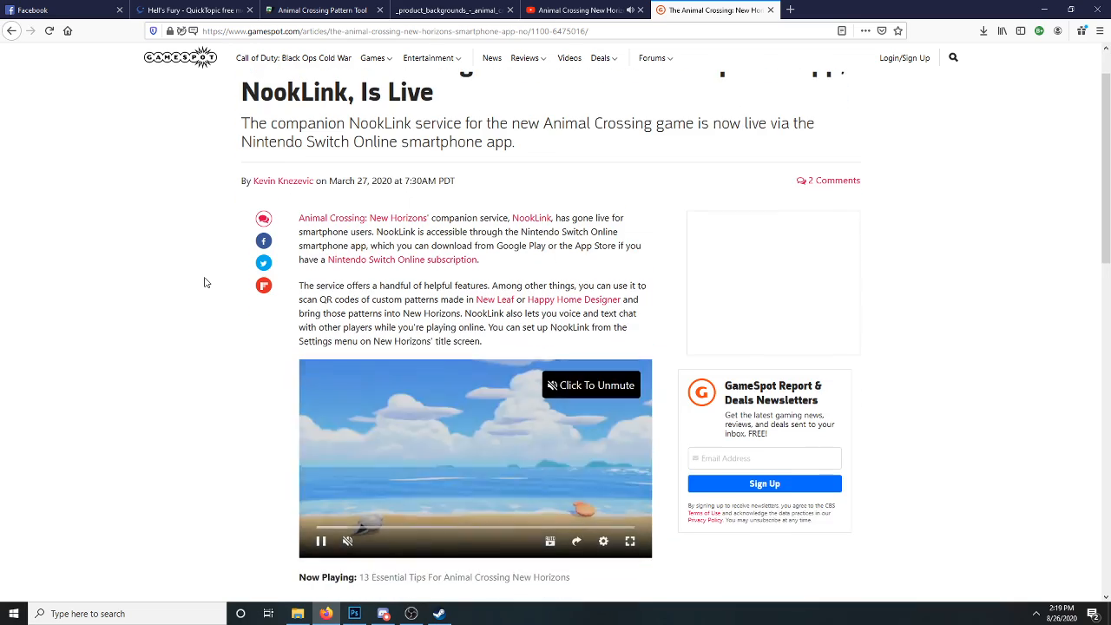
scroll(205, 282, "down", 5)
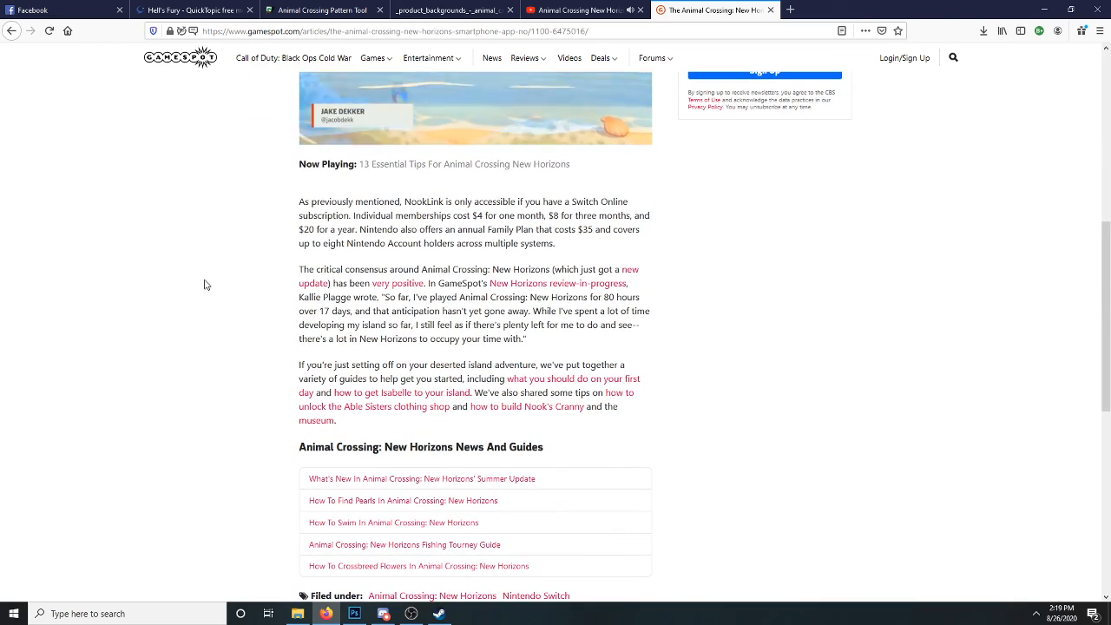
scroll(206, 284, "down", 5)
scroll(206, 286, "up", 20)
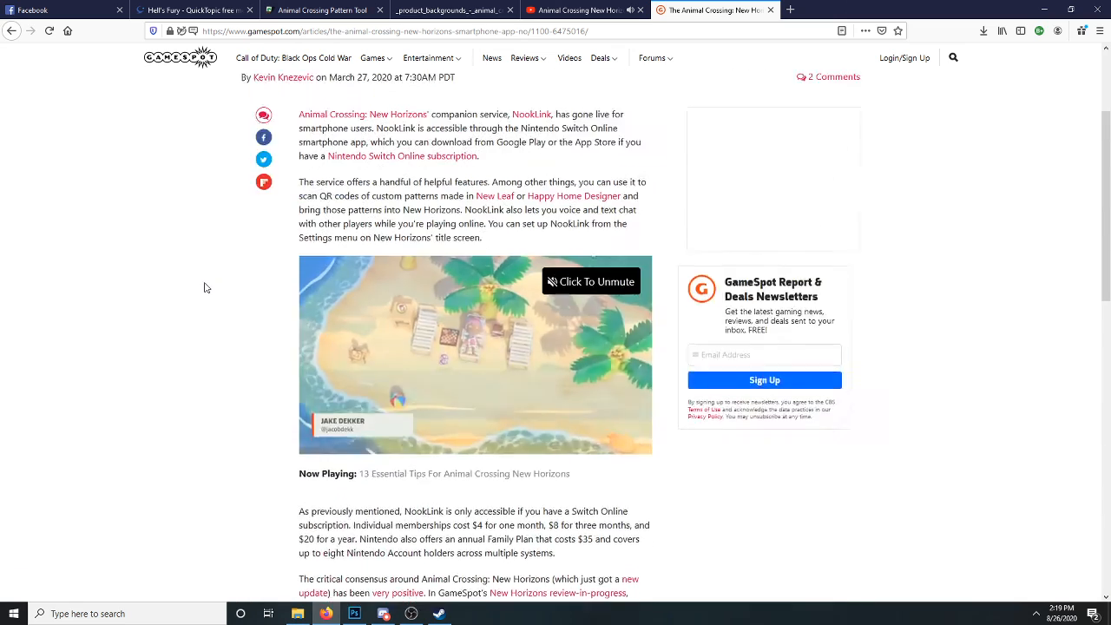
left_click(769, 9)
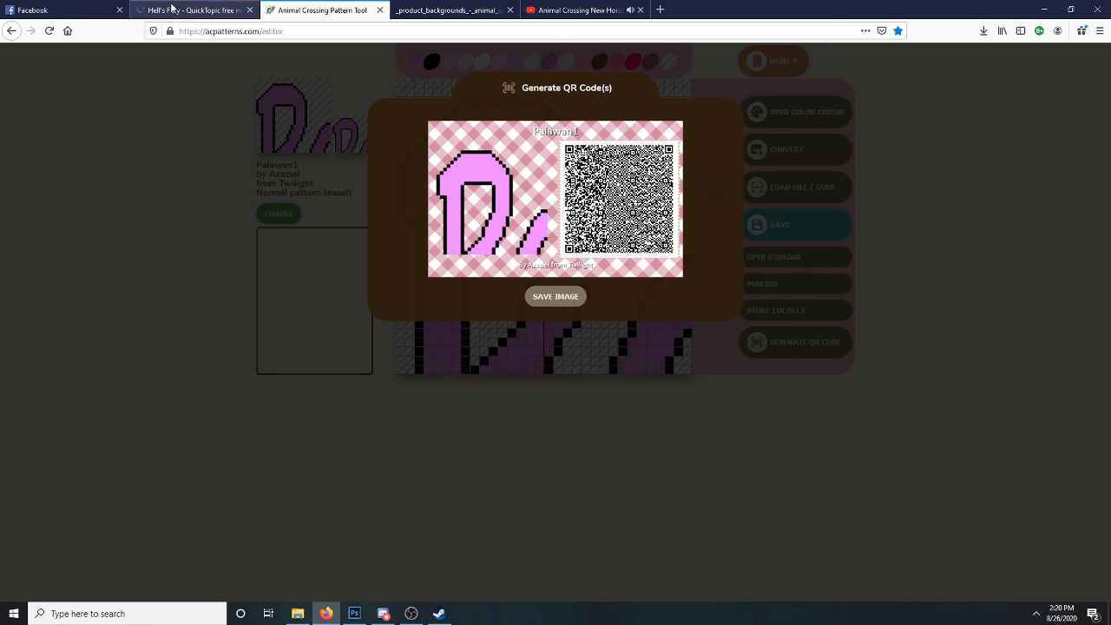
- Switch to the open Facebook page and look over its news feed
left_click(39, 10)
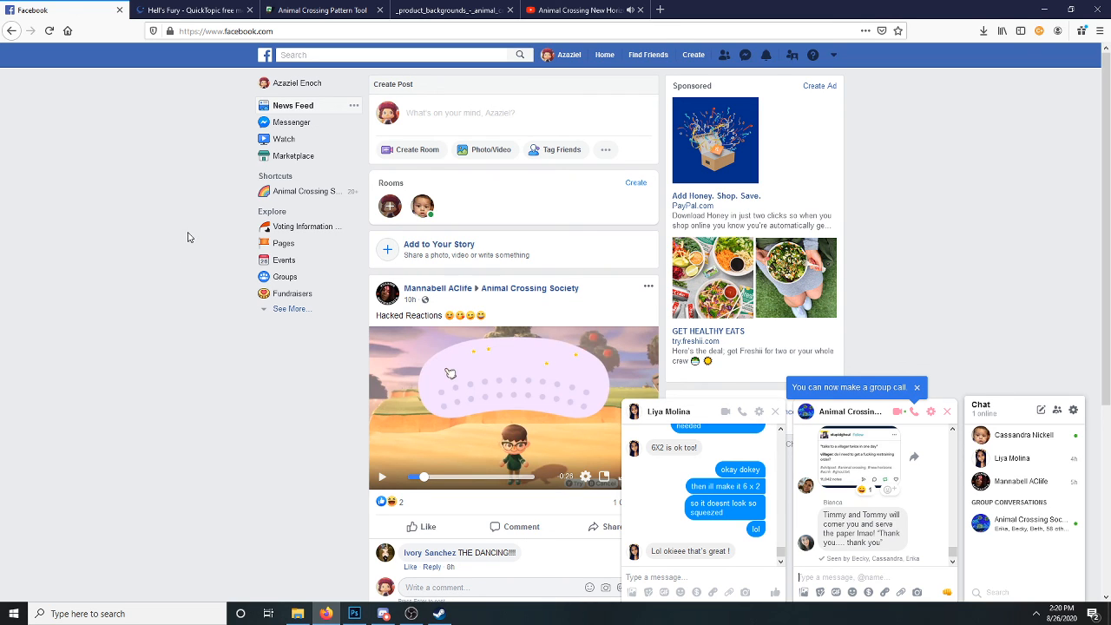
scroll(186, 237, "down", 4)
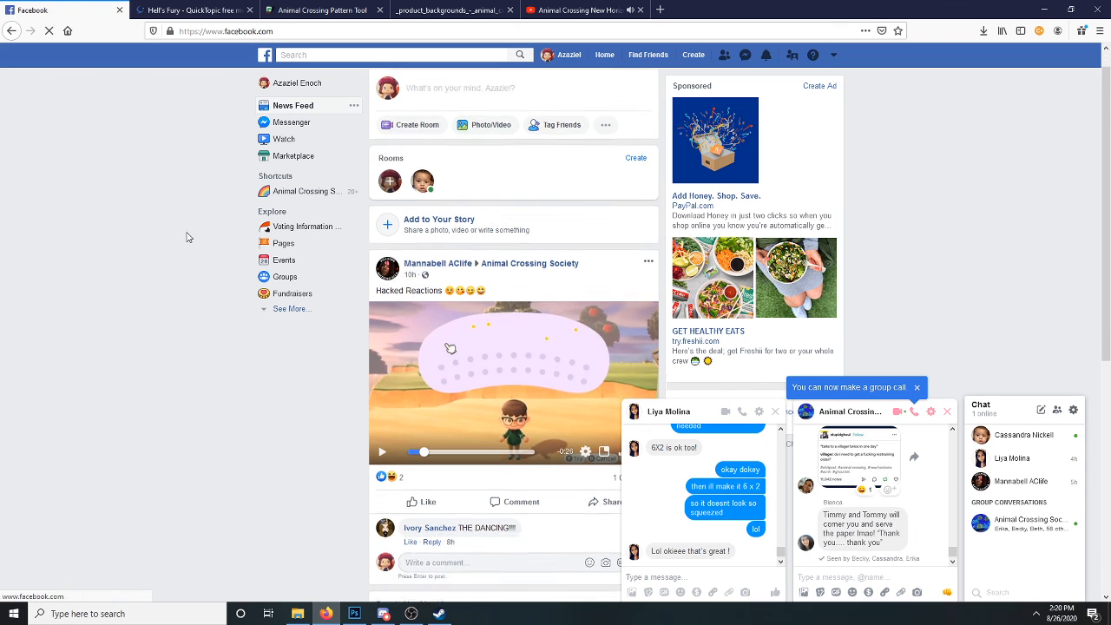
scroll(185, 237, "up", 4)
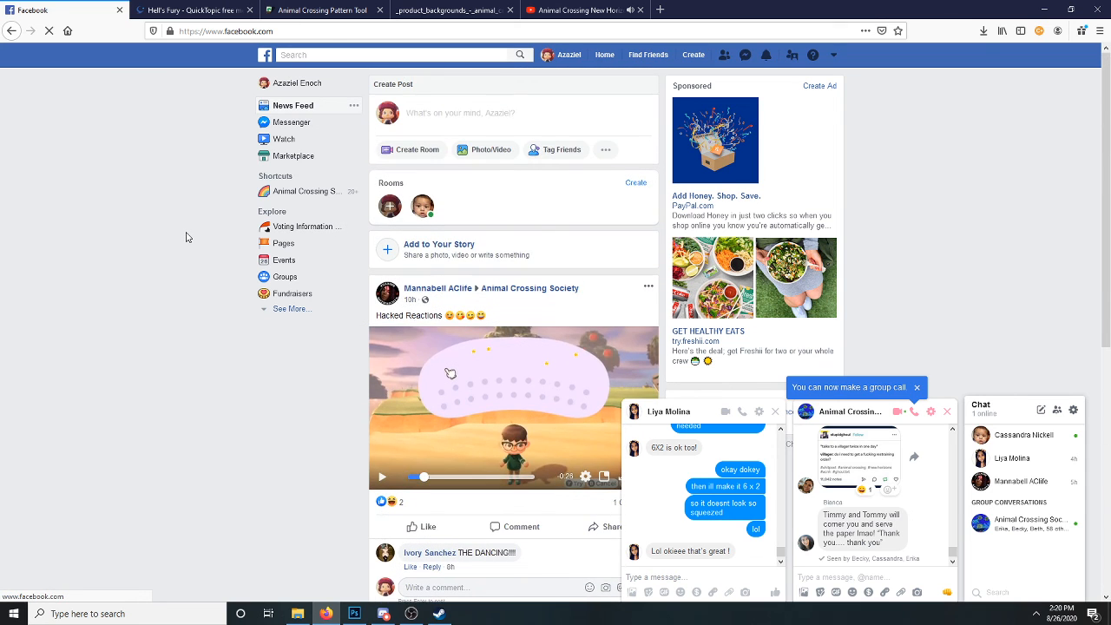